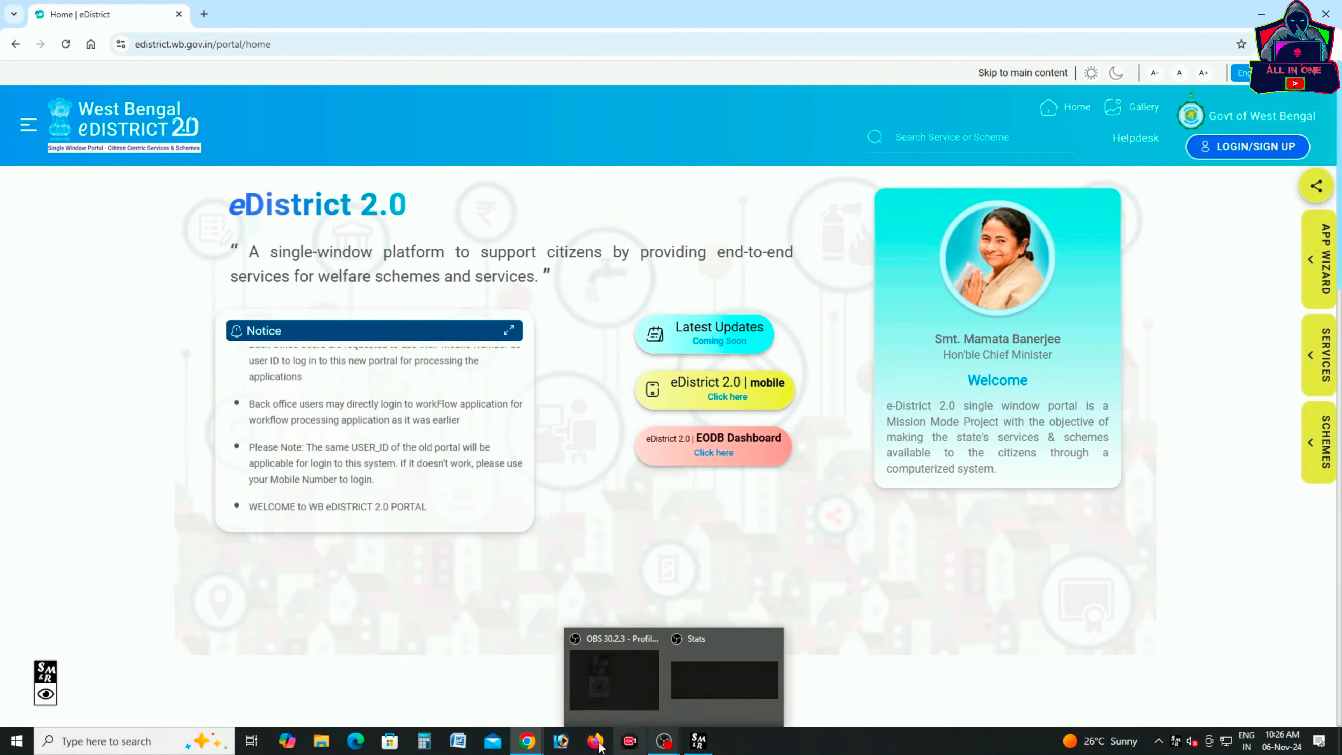
{"action": "left_click", "coordinate": [46, 671]}
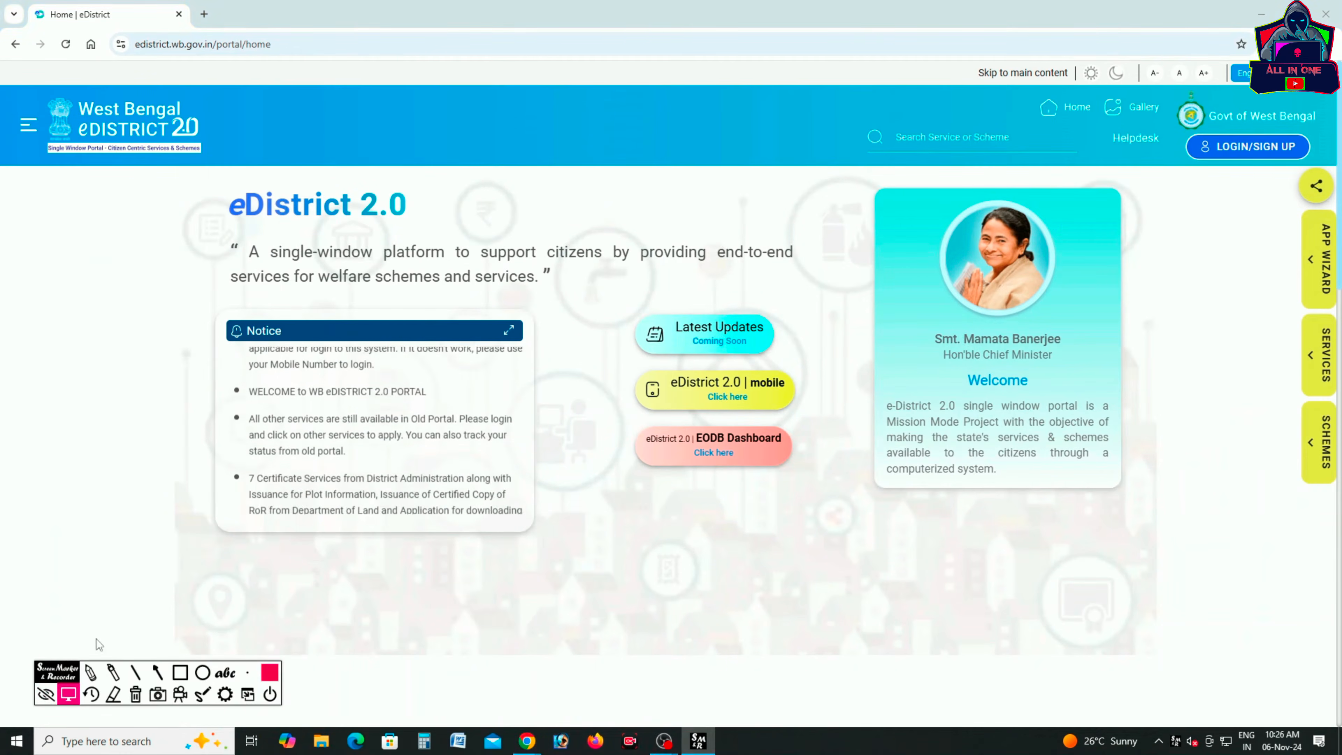
{"action": "left_click", "coordinate": [181, 672]}
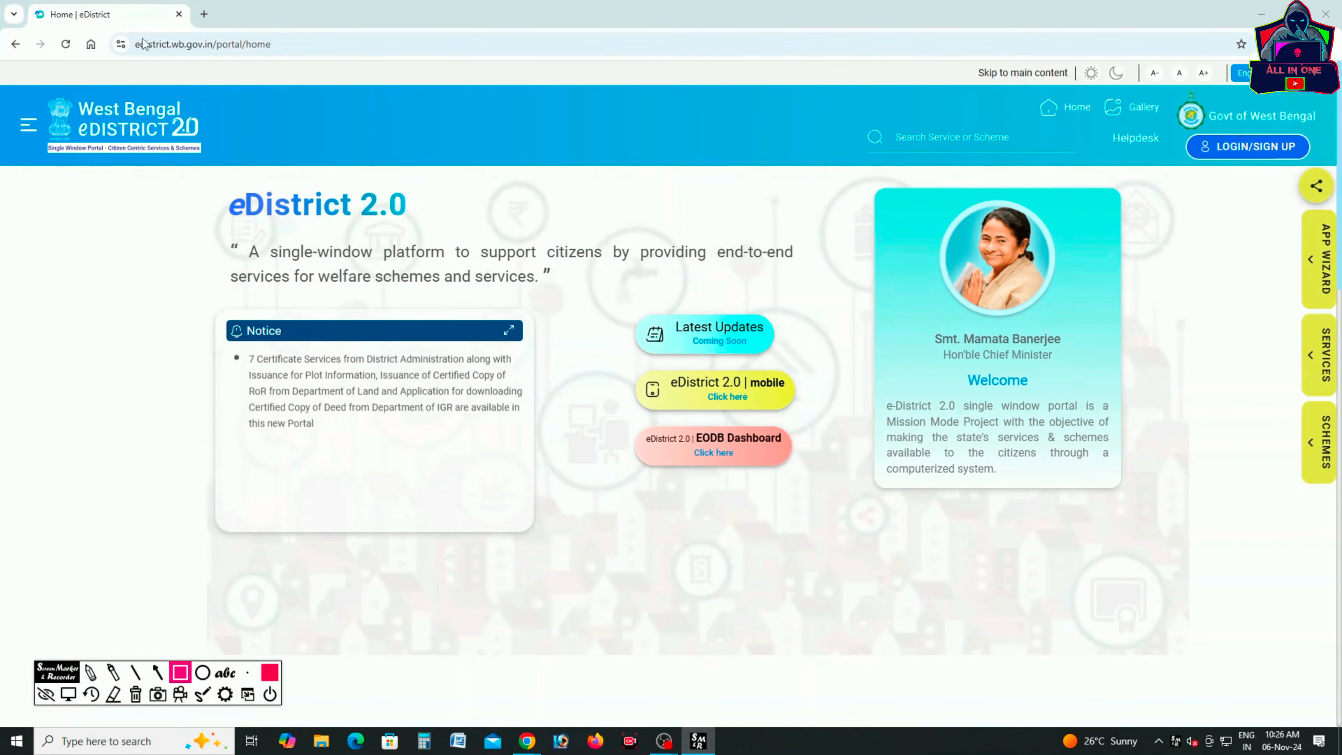
{"action": "mouse_move", "coordinate": [122, 28]}
{"action": "left_mouse_down"}
{"action": "mouse_move", "coordinate": [208, 55]}
{"action": "mouse_move", "coordinate": [283, 56]}
{"action": "left_mouse_up"}
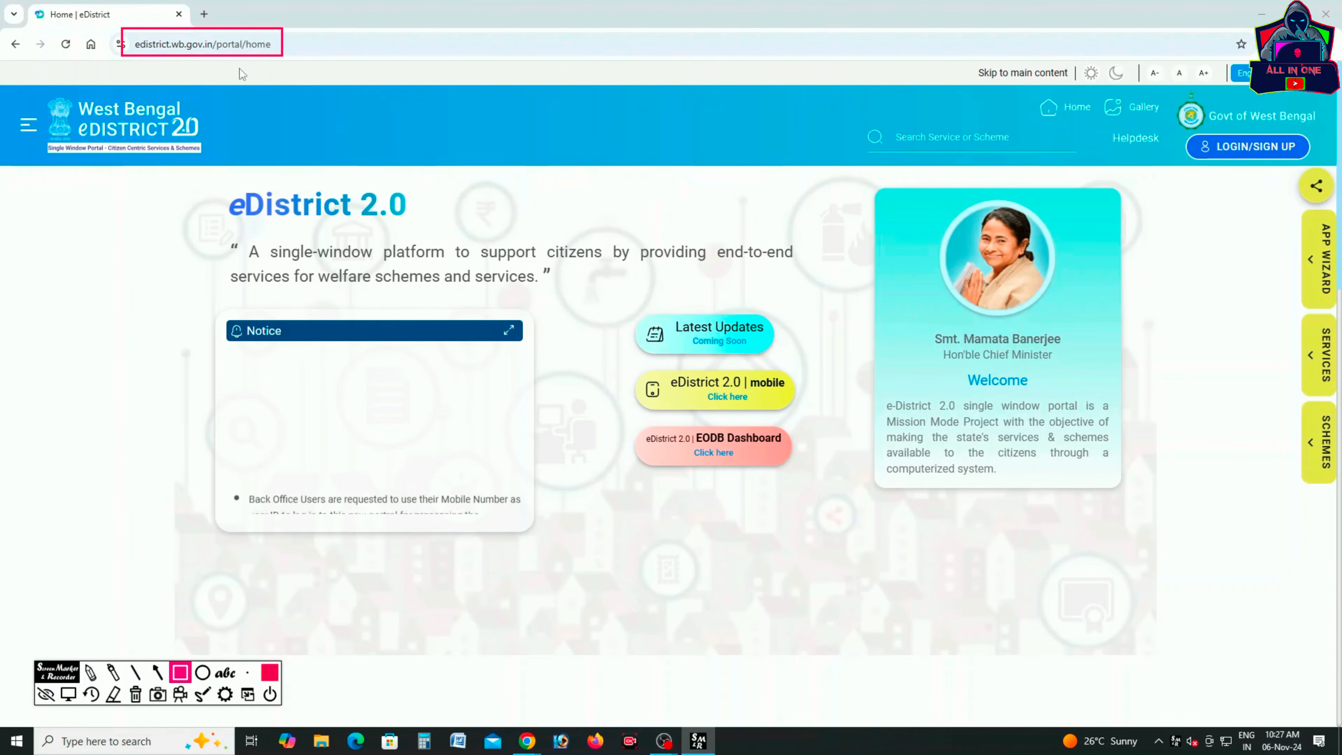
{"action": "left_click_drag", "start_coordinate": [120, 28], "coordinate": [313, 61]}
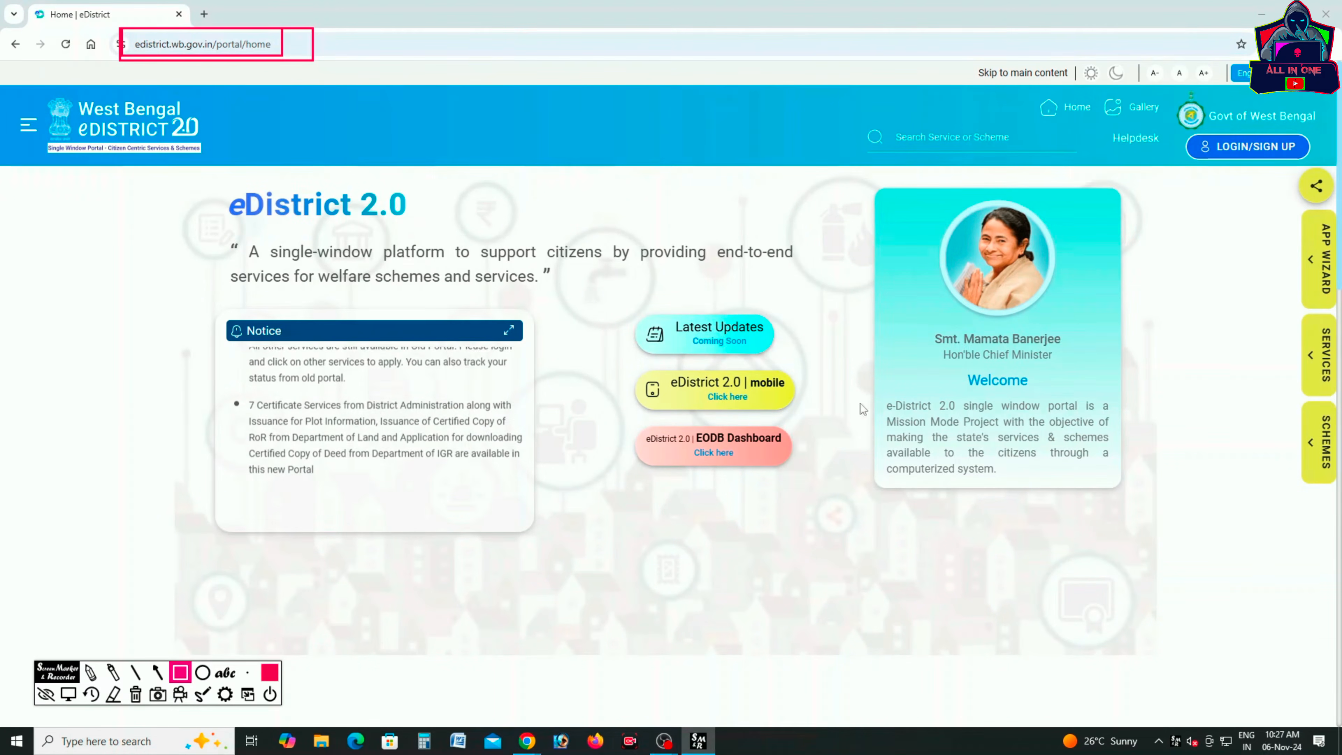
{"action": "mouse_move", "coordinate": [191, 167]}
{"action": "left_mouse_down"}
{"action": "mouse_move", "coordinate": [792, 562]}
{"action": "mouse_move", "coordinate": [1103, 570]}
{"action": "left_mouse_up"}
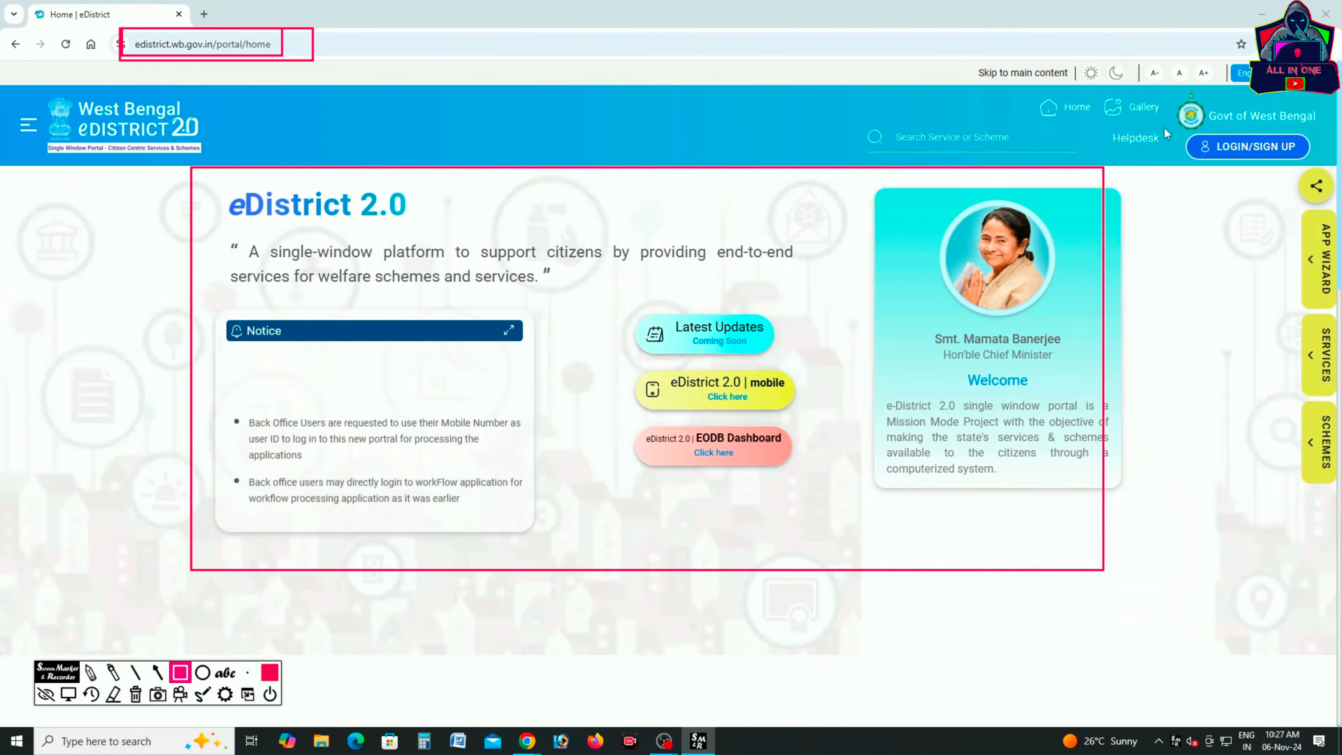
{"action": "mouse_move", "coordinate": [1164, 127]}
{"action": "left_mouse_down"}
{"action": "mouse_move", "coordinate": [1309, 180]}
{"action": "mouse_move", "coordinate": [1169, 128]}
{"action": "left_mouse_up"}
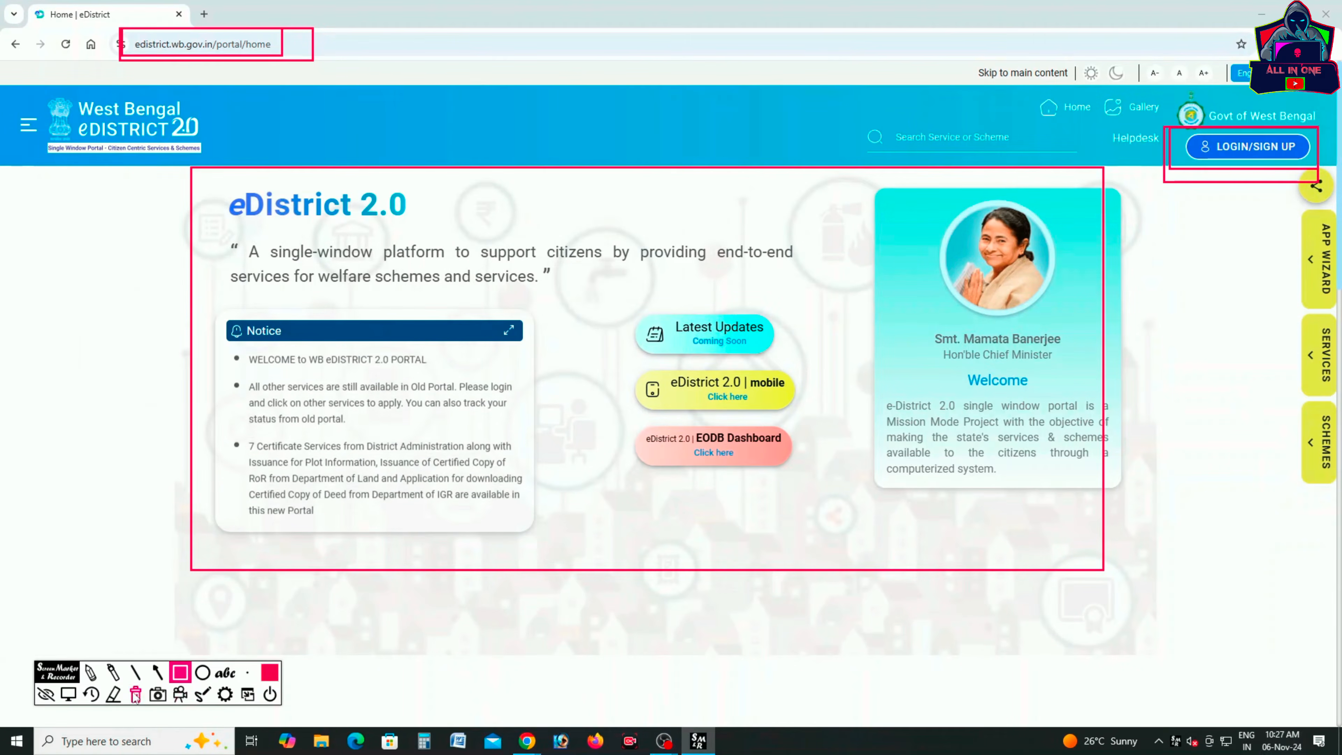
{"action": "left_click", "coordinate": [68, 694]}
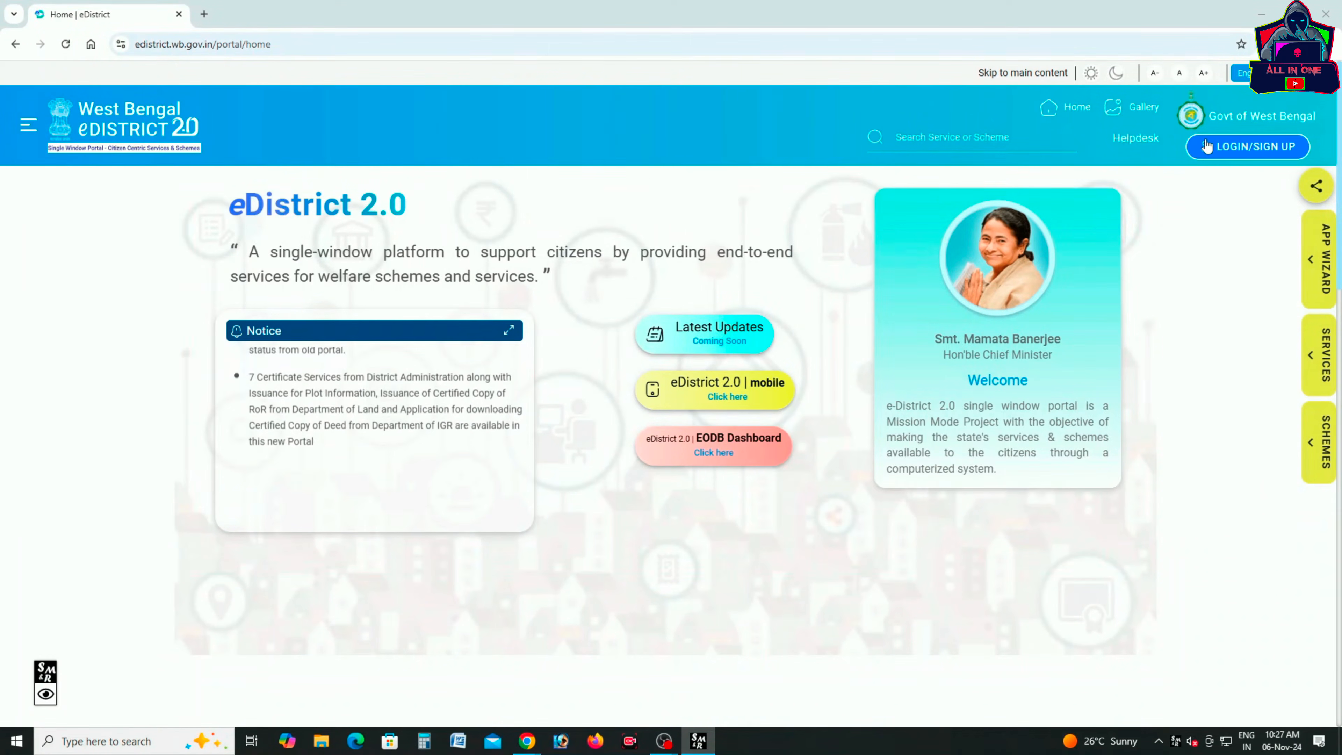
Step: Open the eDistrict 2.0 login page
{"action": "left_click", "coordinate": [1246, 146]}
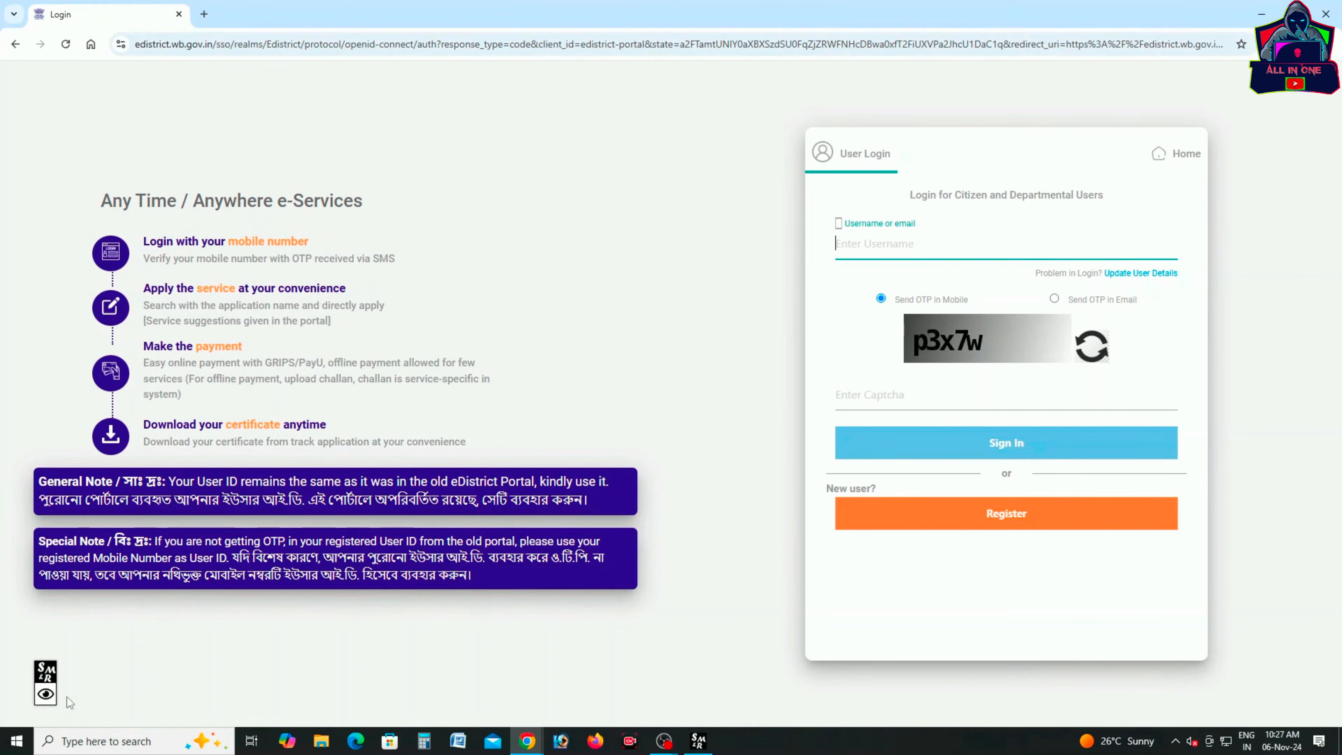
{"action": "left_click", "coordinate": [46, 685]}
{"action": "left_click", "coordinate": [178, 674]}
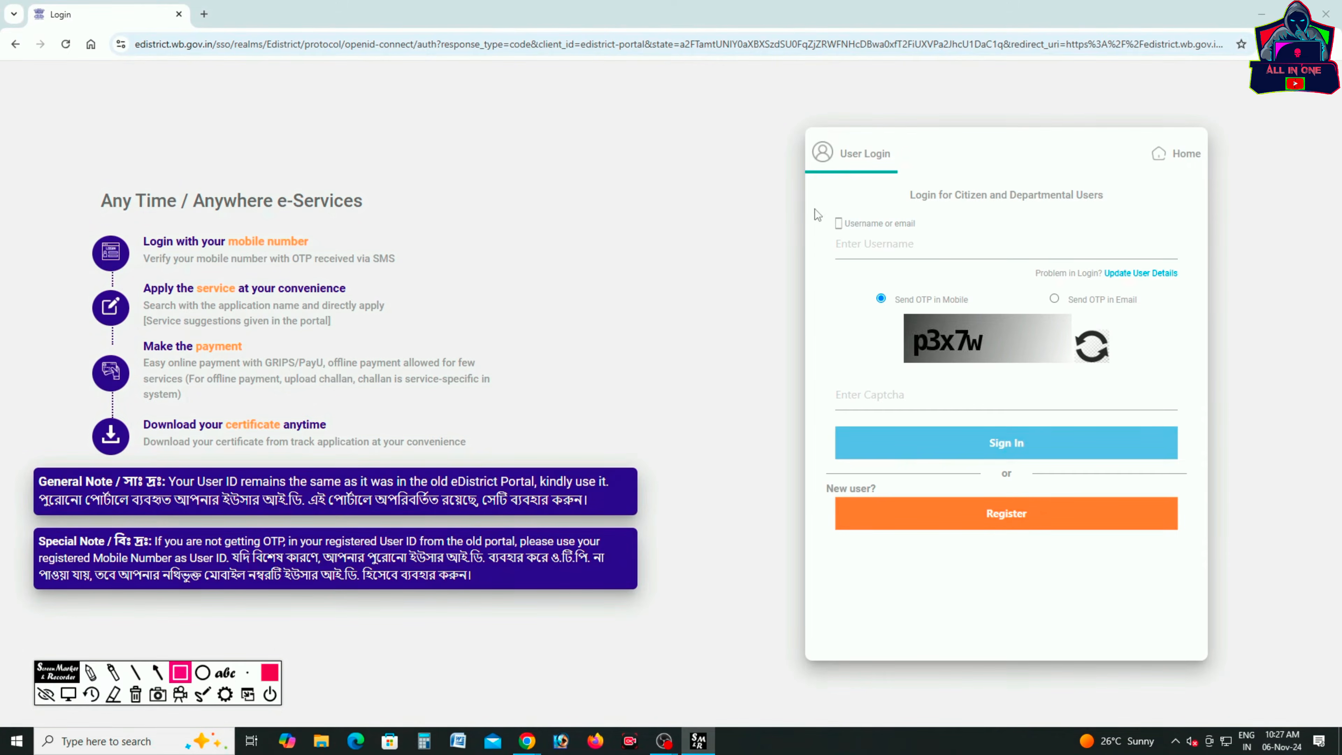
{"action": "left_click_drag", "start_coordinate": [815, 210], "coordinate": [1044, 259]}
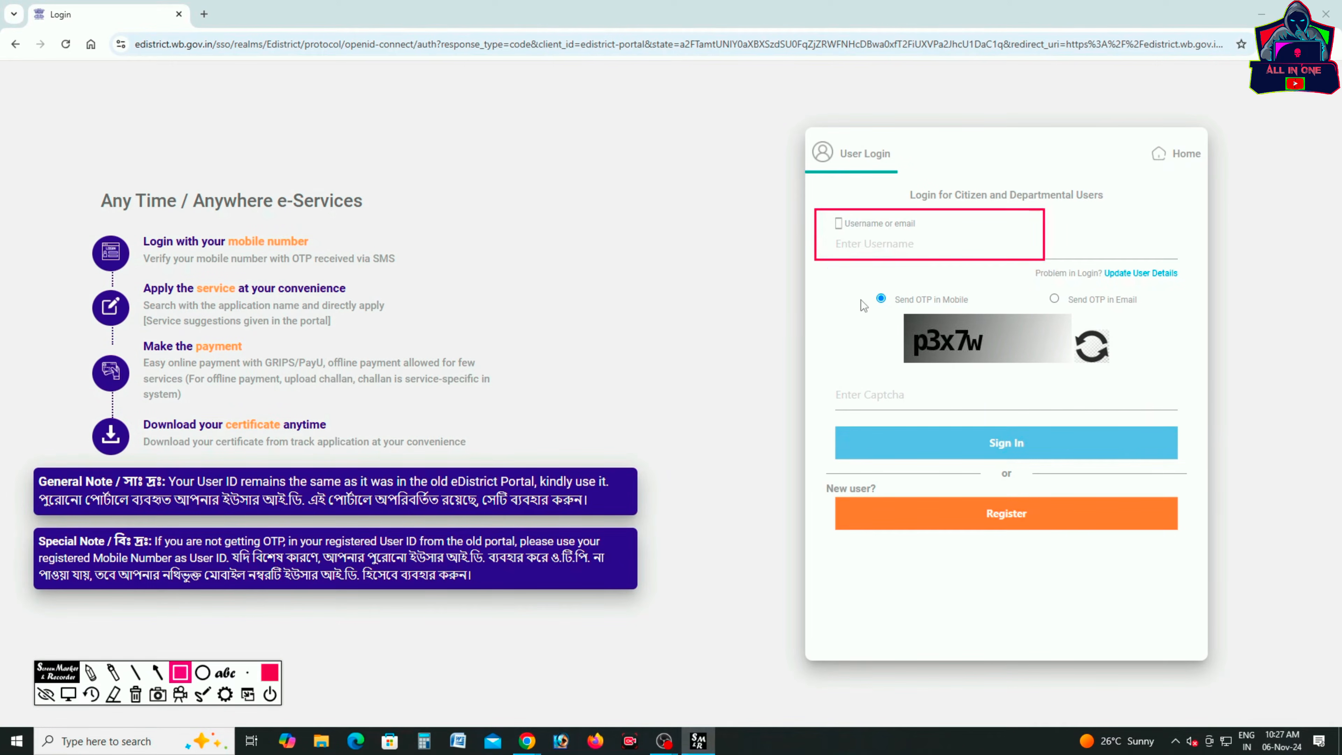
{"action": "mouse_move", "coordinate": [854, 285]}
{"action": "left_mouse_down"}
{"action": "mouse_move", "coordinate": [986, 306]}
{"action": "mouse_move", "coordinate": [1159, 305]}
{"action": "left_mouse_up"}
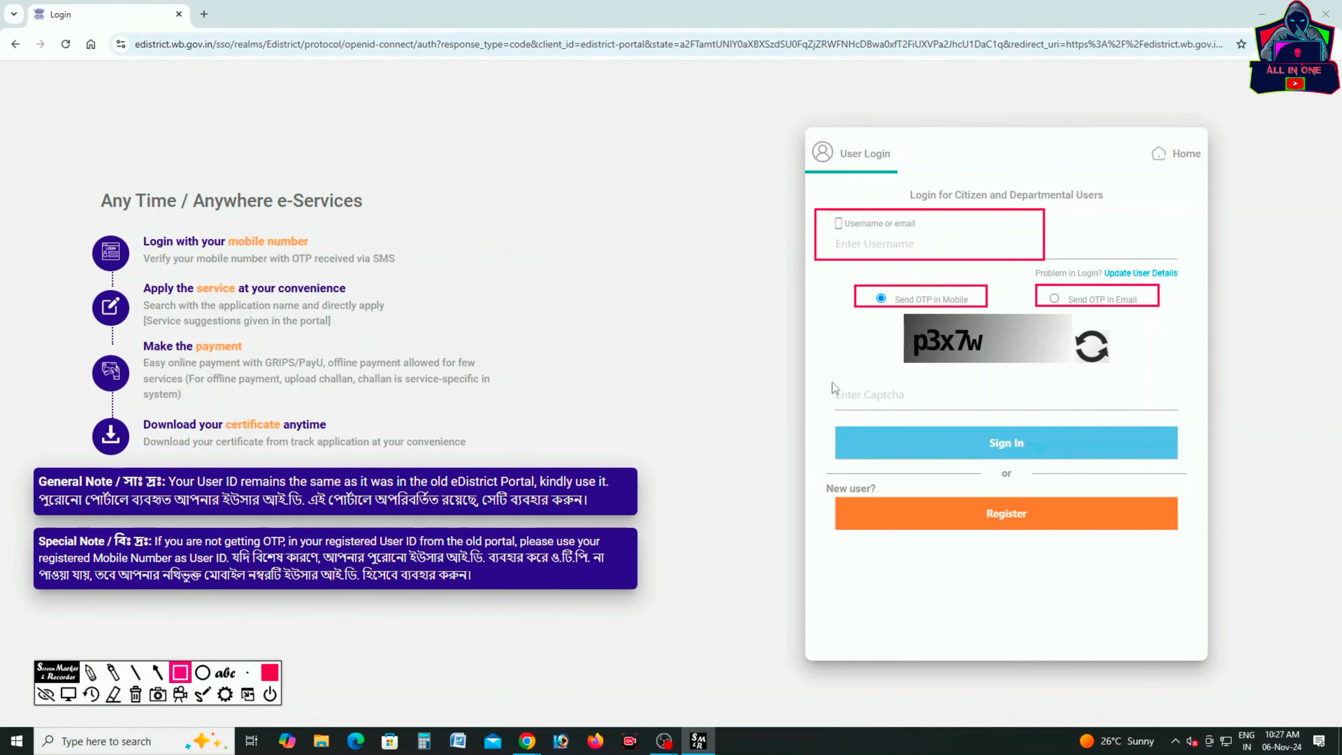
{"action": "left_click_drag", "start_coordinate": [827, 381], "coordinate": [1048, 451]}
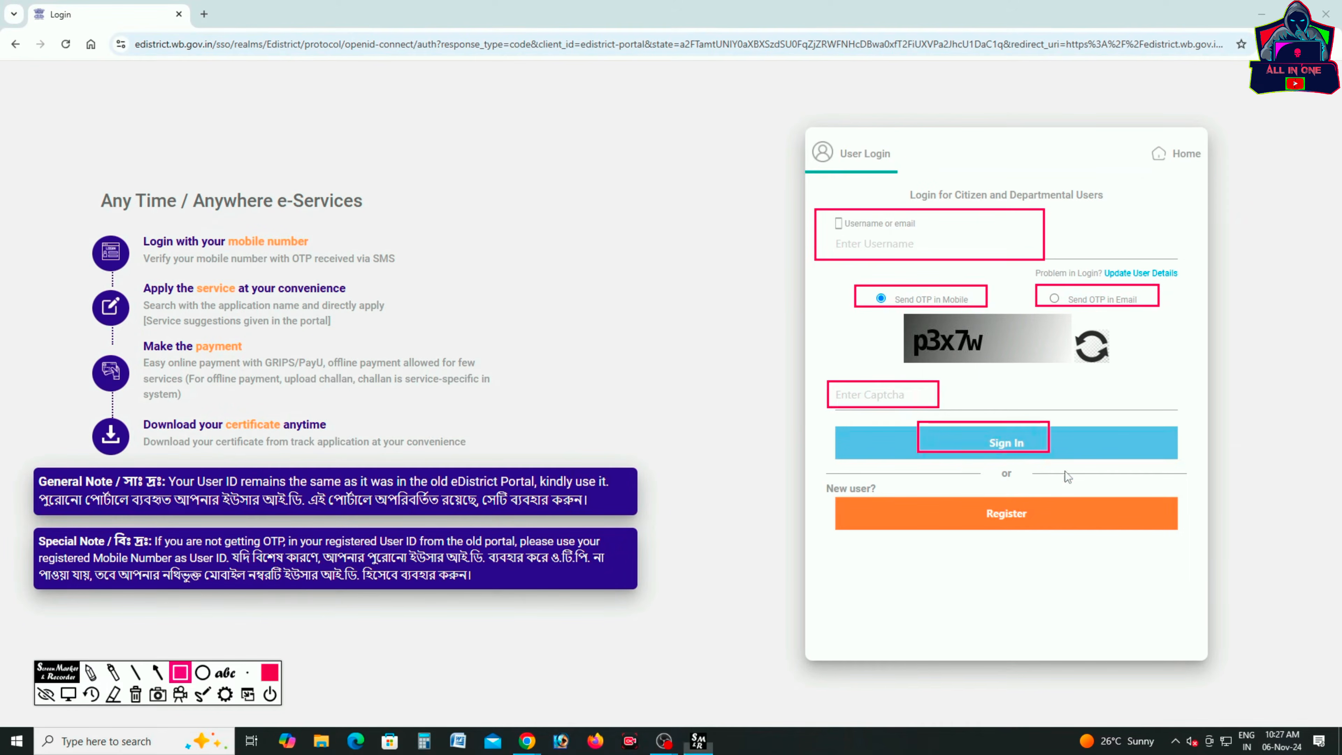
{"action": "left_click_drag", "start_coordinate": [935, 495], "coordinate": [1041, 523]}
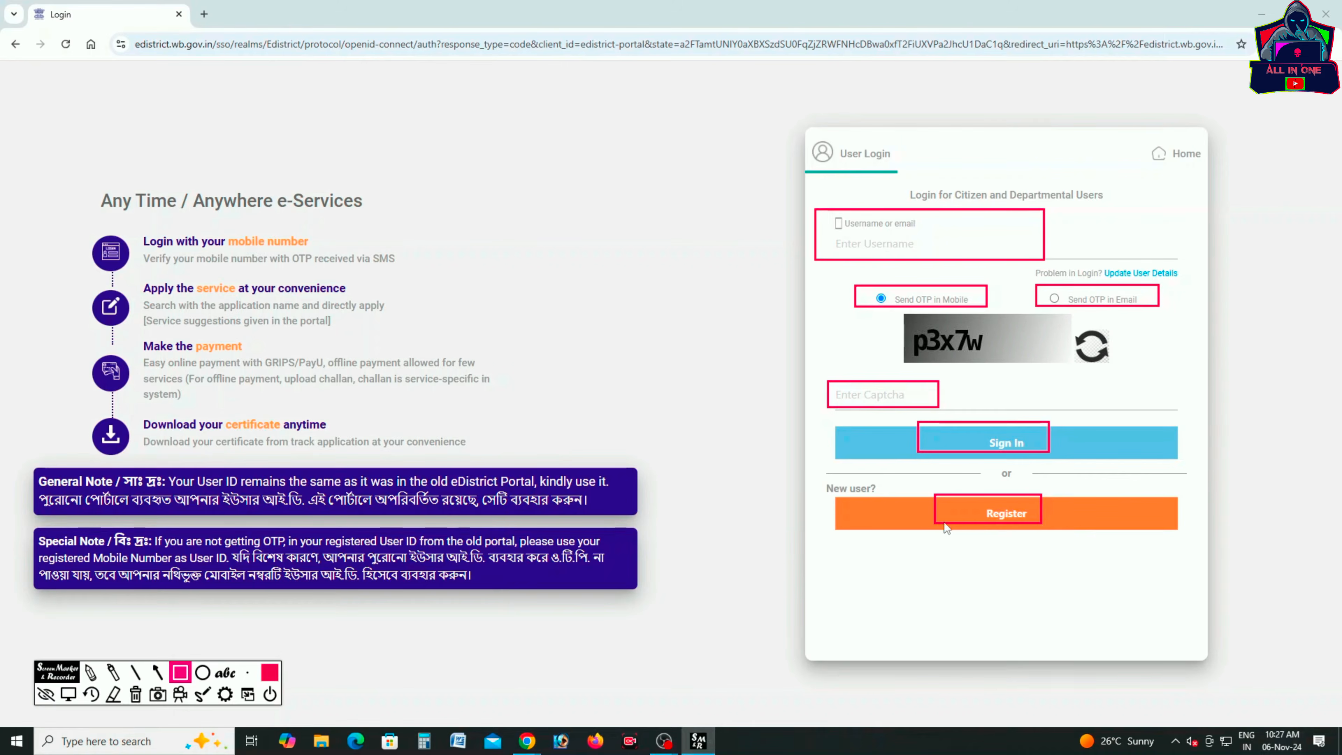
{"action": "left_click_drag", "start_coordinate": [902, 420], "coordinate": [1098, 461]}
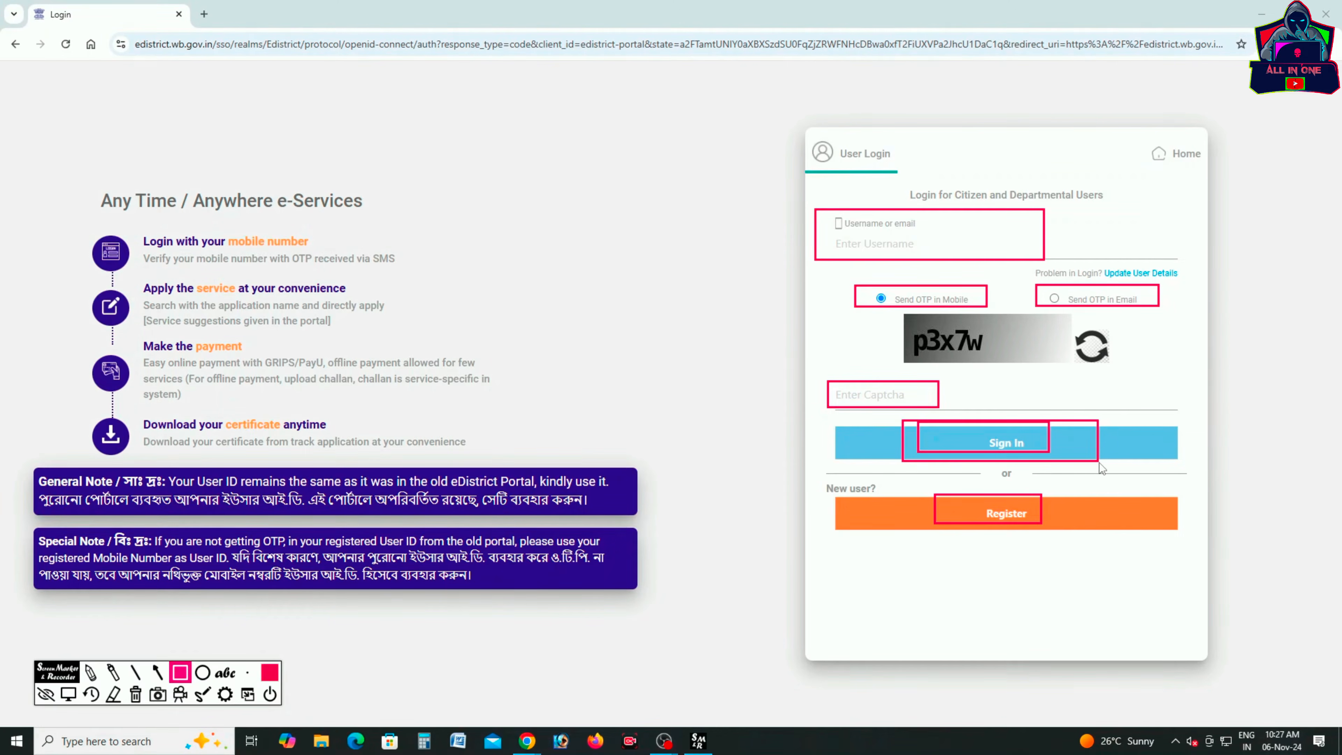
{"action": "left_click", "coordinate": [135, 693]}
{"action": "left_click", "coordinate": [46, 694]}
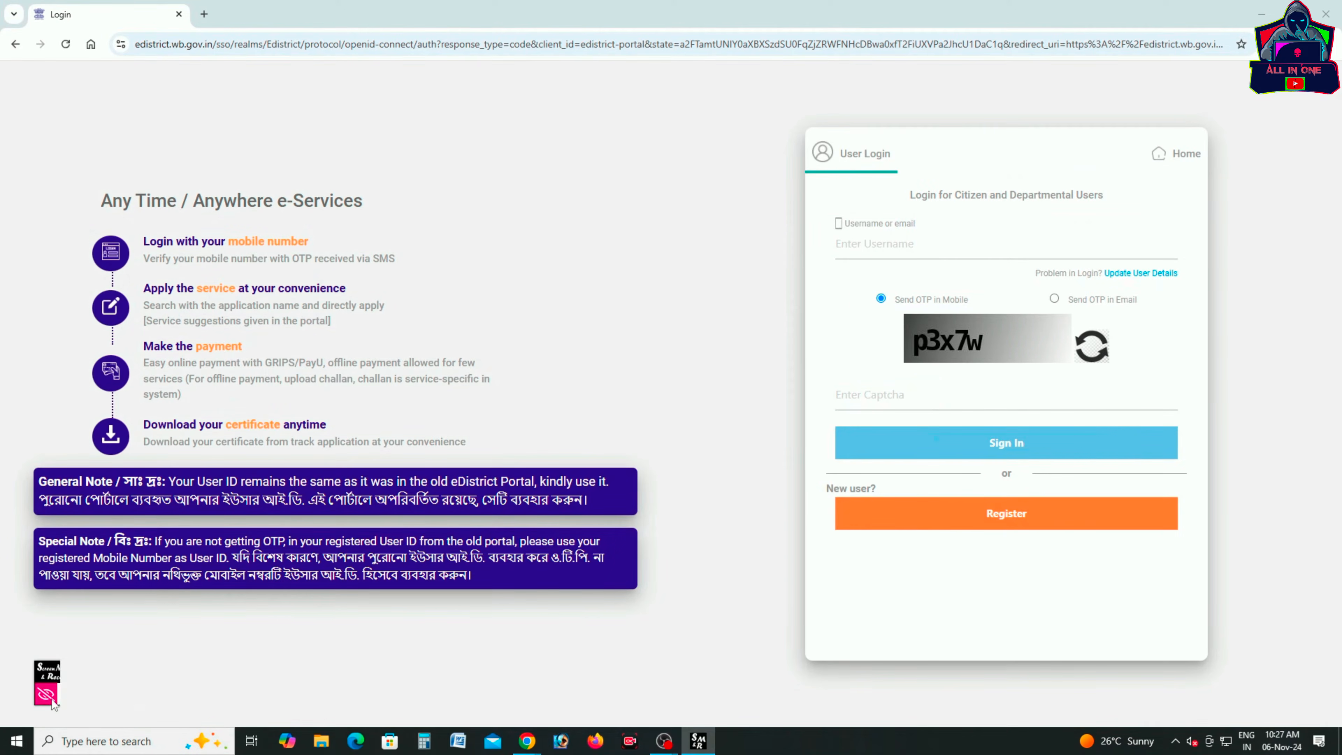
Step: Sign in with the citizen username and the displayed captcha, keeping OTP delivery to mobile
{"action": "left_click", "coordinate": [871, 244]}
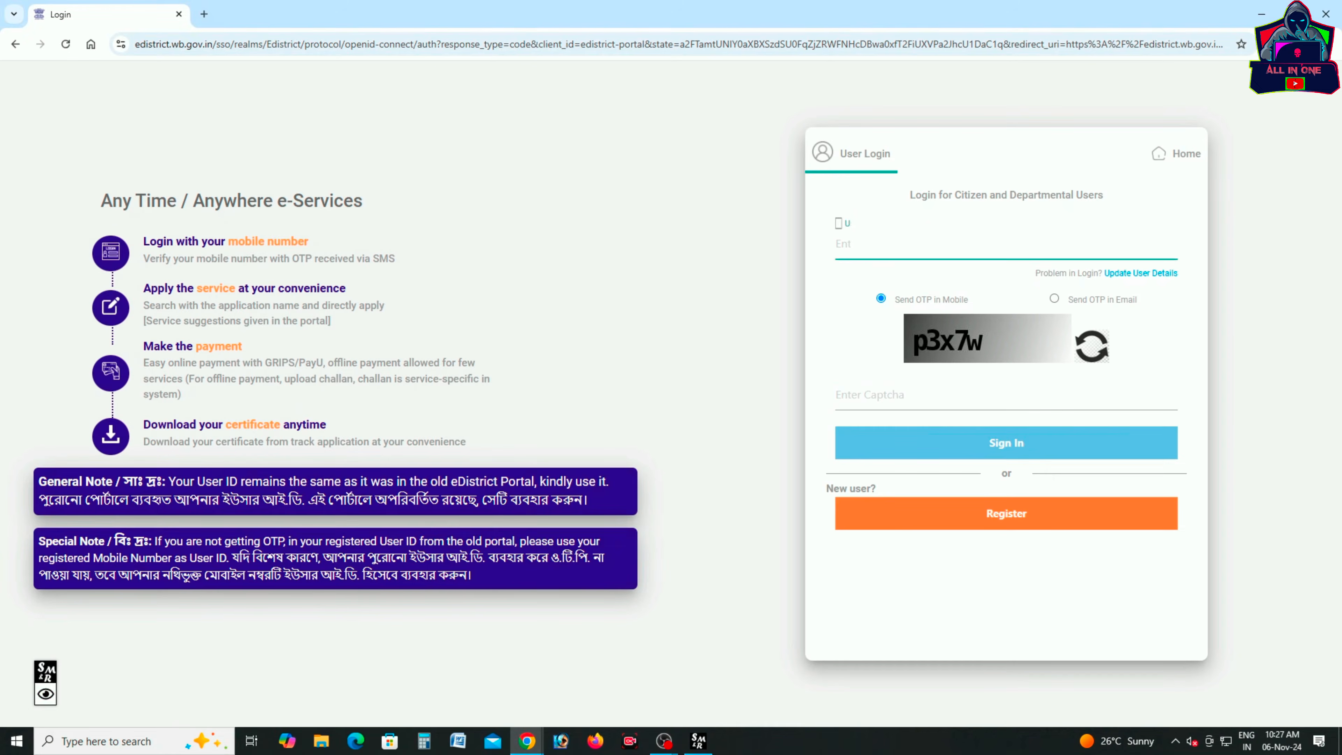
{"action": "type", "text": "Bah"}
{"action": "key", "text": "Tab"}
{"action": "key", "text": "Tab"}
{"action": "key", "text": "Tab"}
{"action": "key", "text": "Tab"}
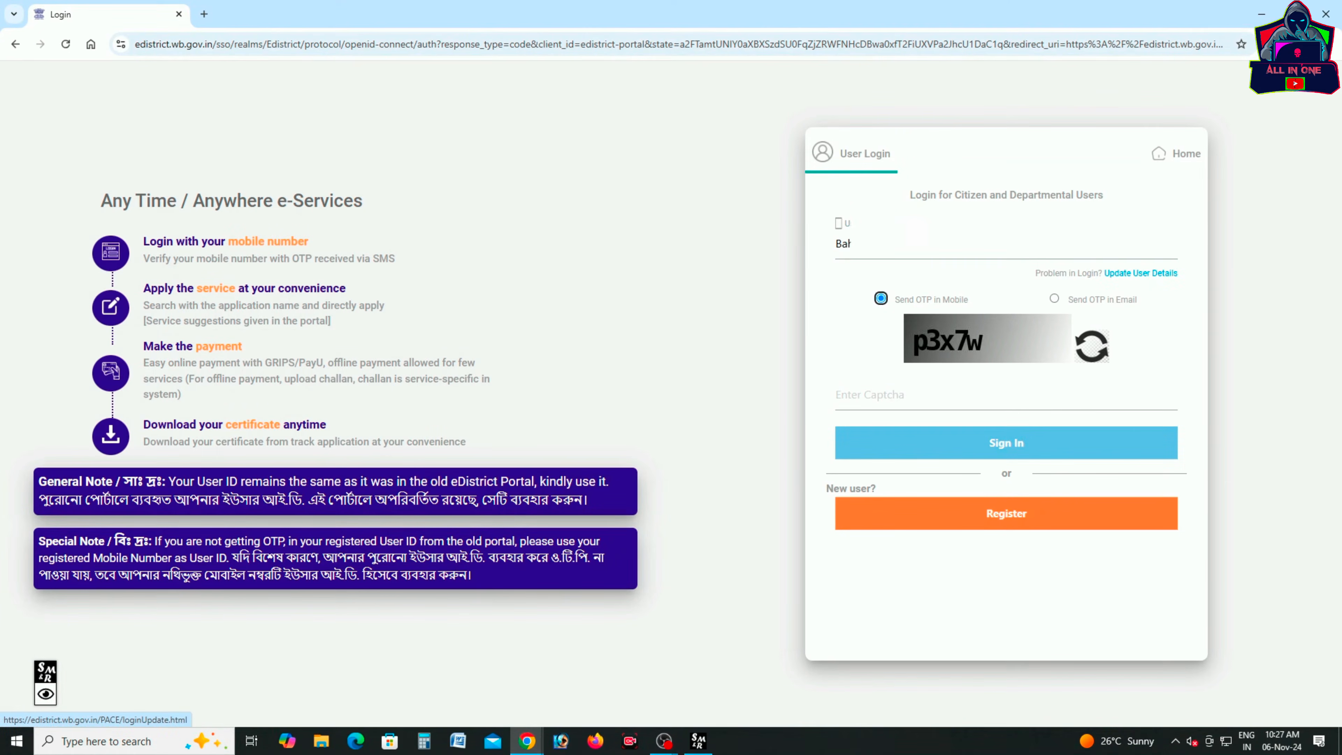
{"action": "type", "text": "p3x7w"}
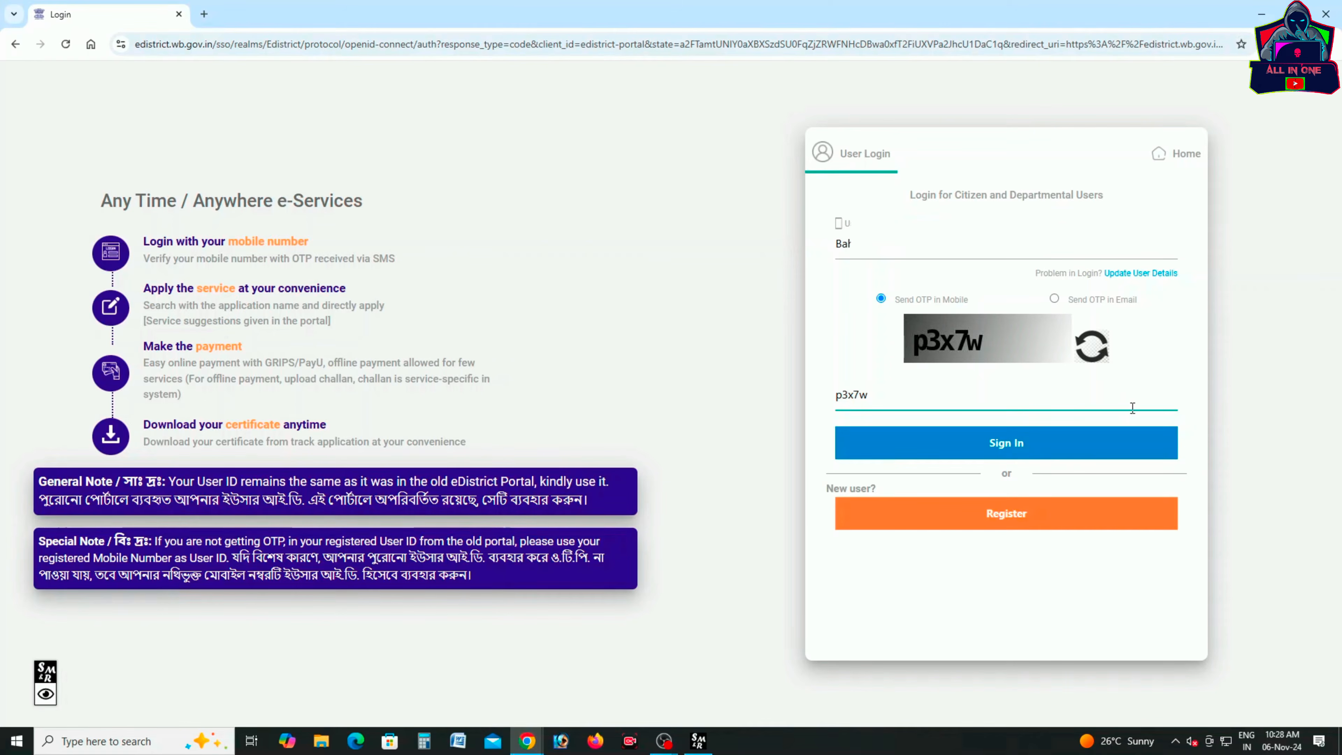
{"action": "left_click", "coordinate": [1014, 446]}
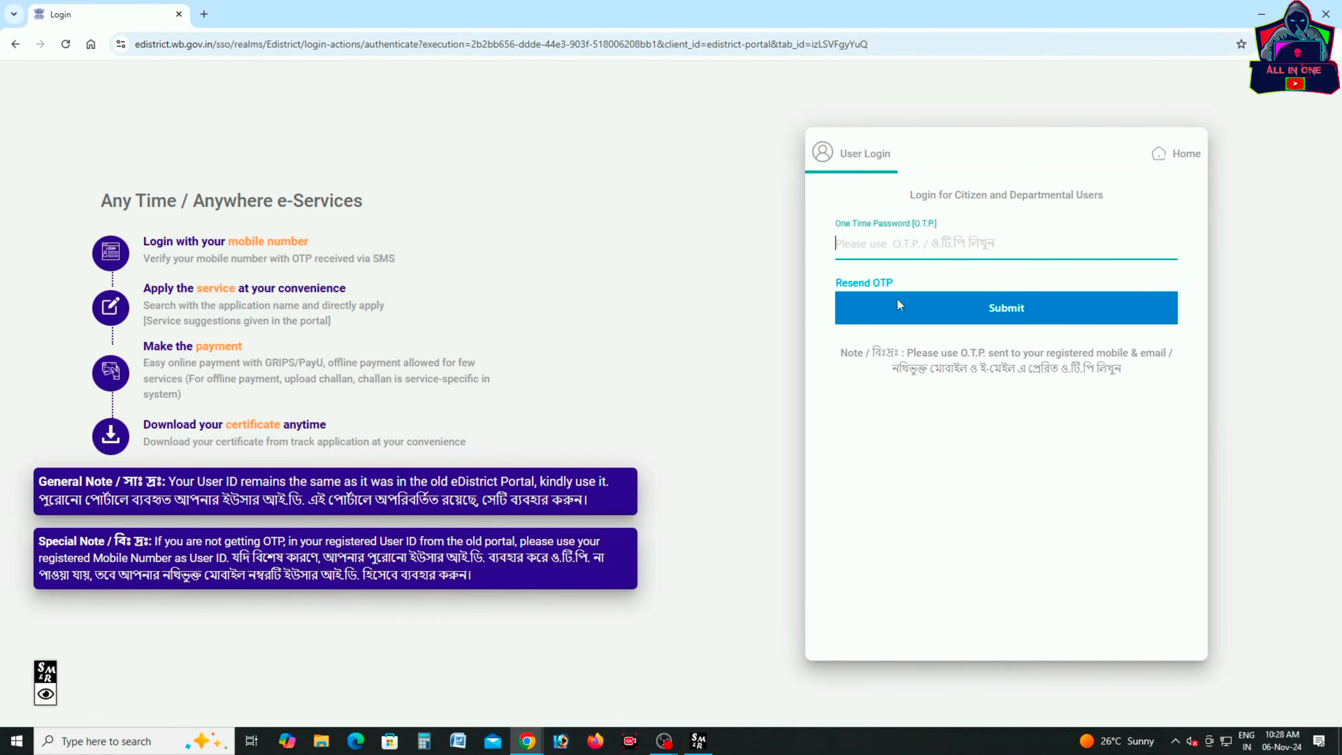
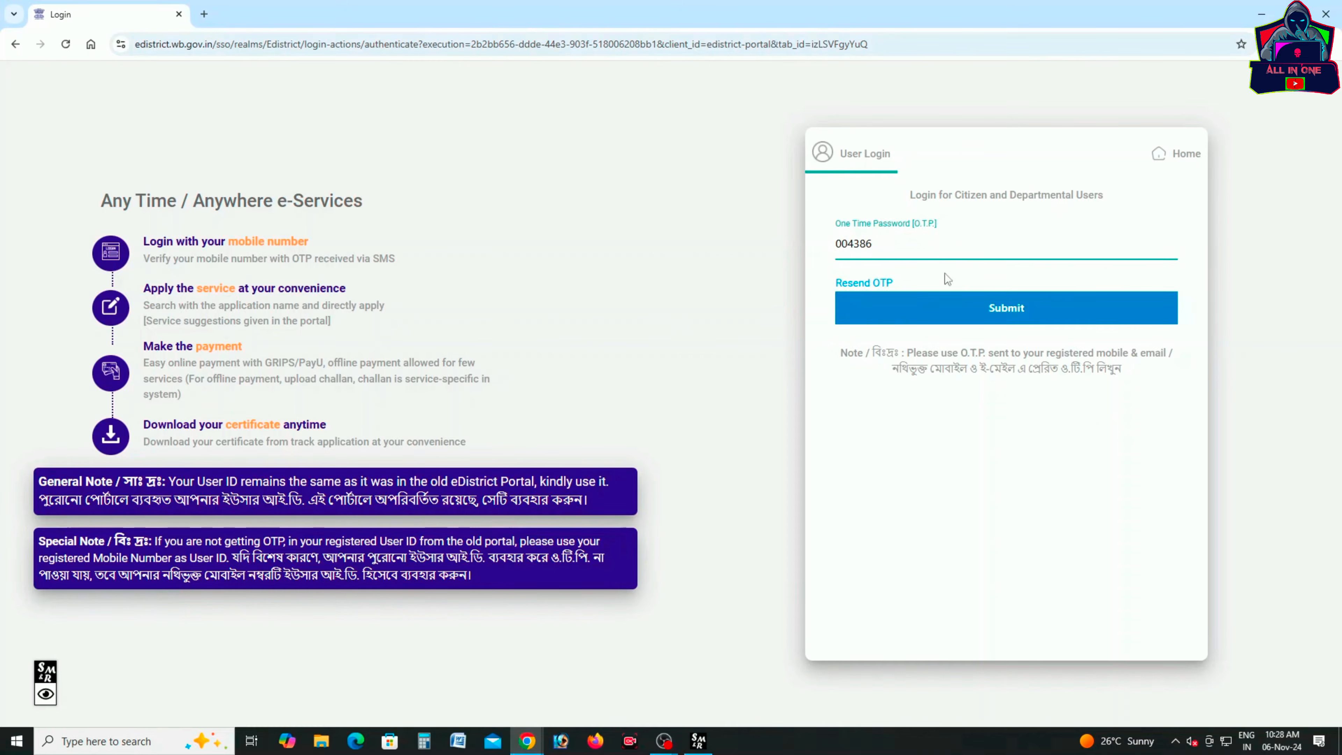
Step: Enter the received one-time password and submit it to reach the citizen dashboard
{"action": "left_click", "coordinate": [46, 694]}
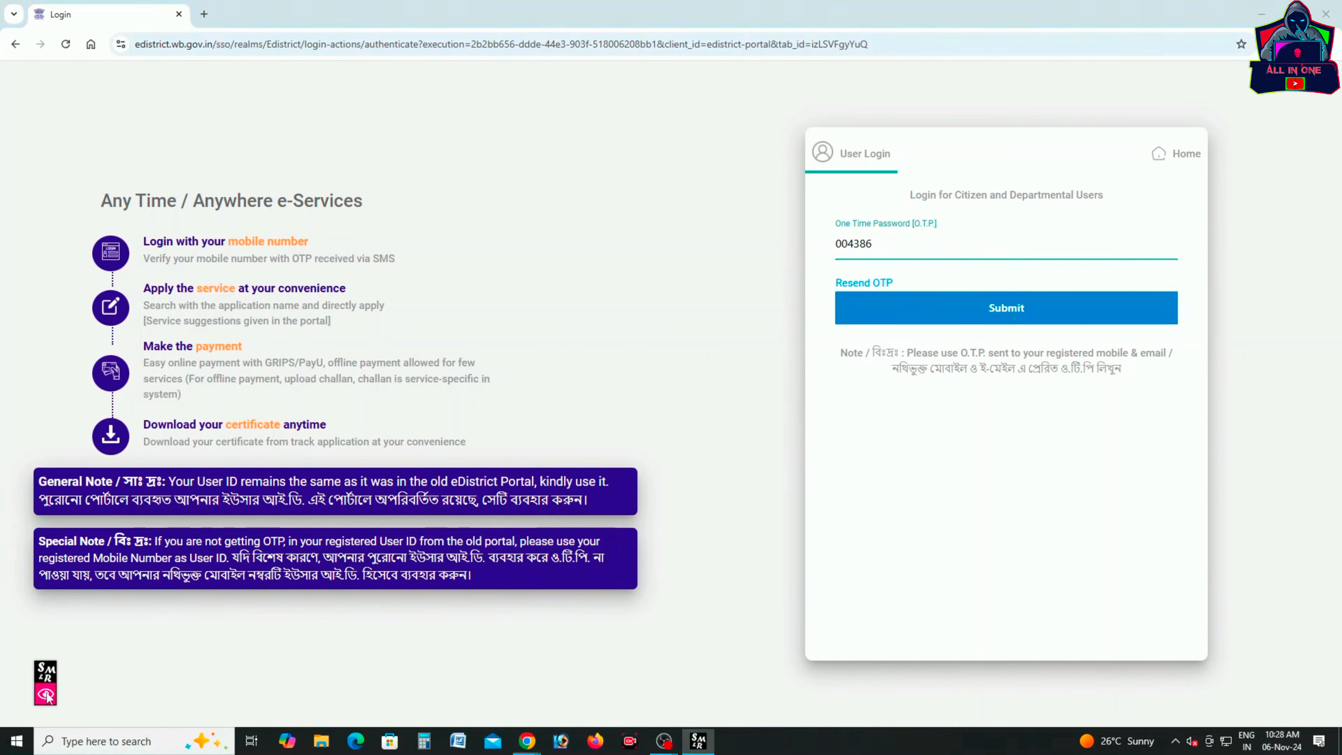
{"action": "left_click", "coordinate": [180, 673]}
{"action": "mouse_move", "coordinate": [818, 210]}
{"action": "left_mouse_down"}
{"action": "mouse_move", "coordinate": [973, 266]}
{"action": "mouse_move", "coordinate": [1044, 325]}
{"action": "left_mouse_up"}
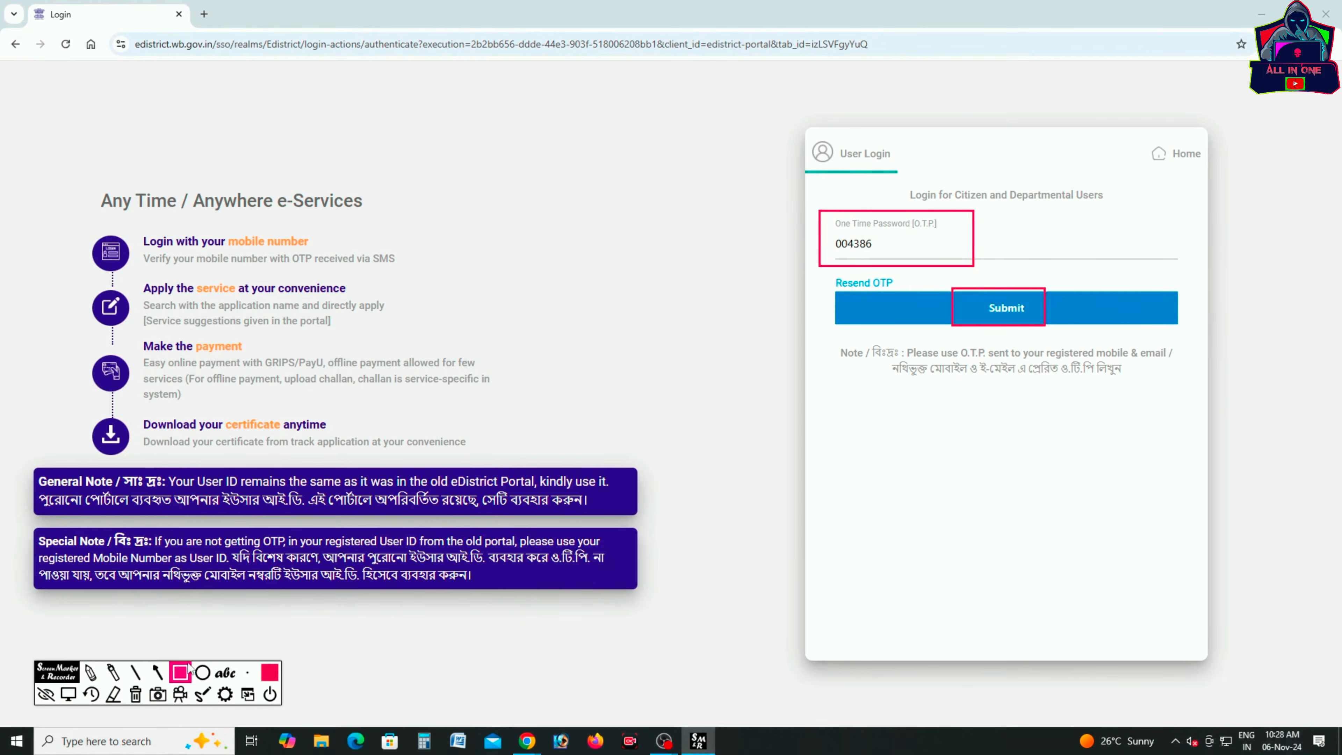
{"action": "left_click", "coordinate": [135, 693]}
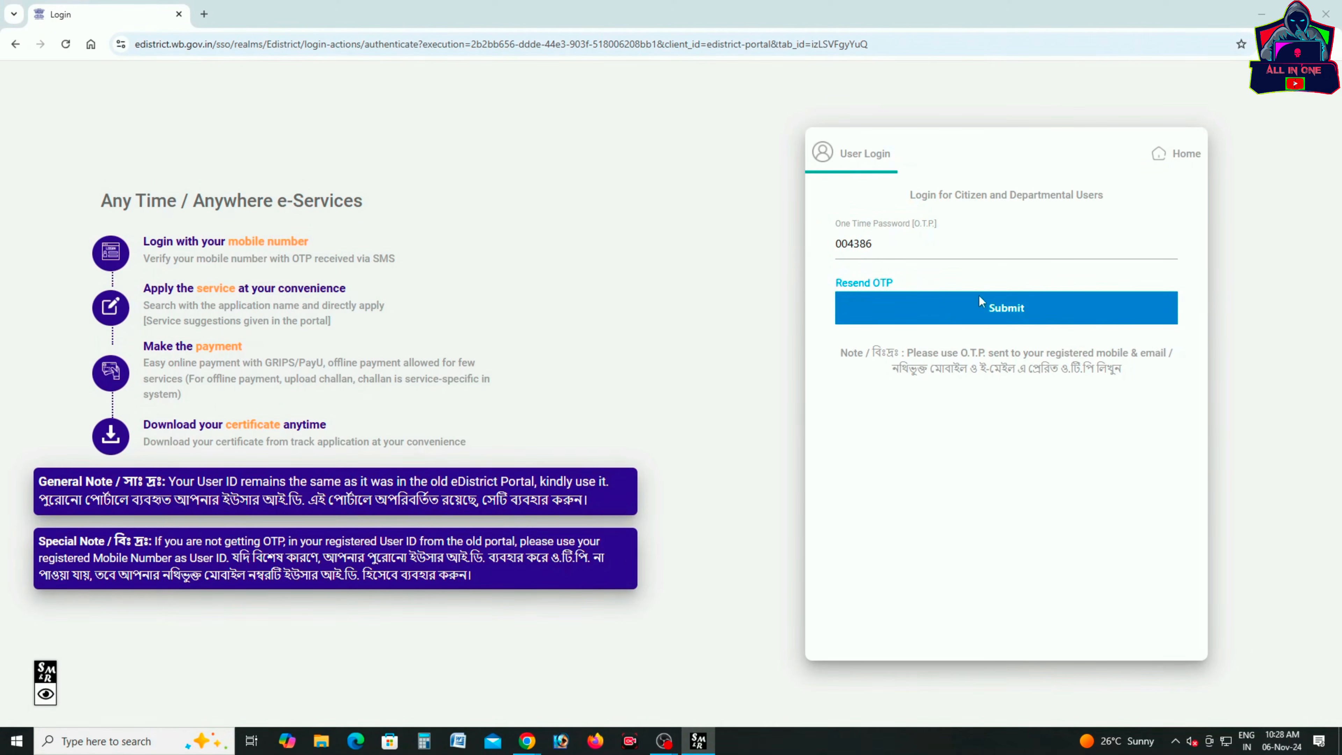
{"action": "left_click", "coordinate": [987, 308]}
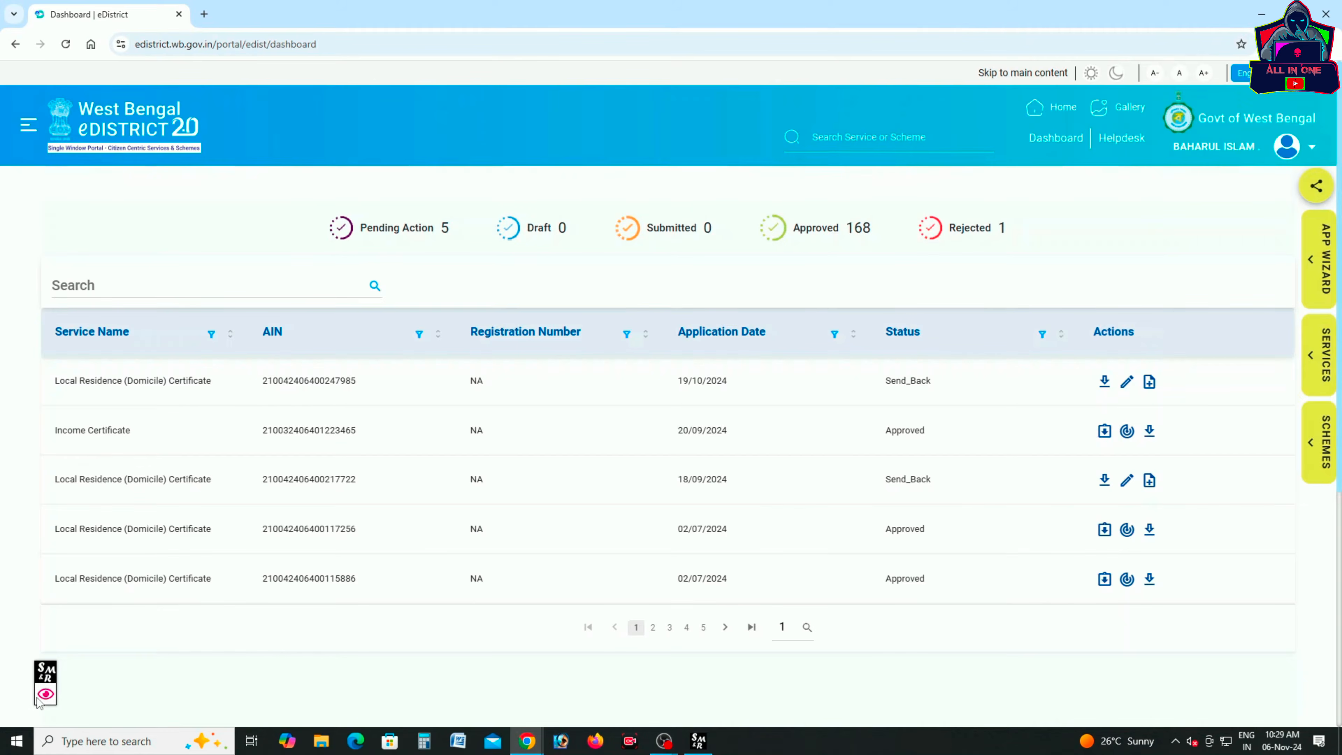
Step: Locate the Send_Back Local Residence (Domicile) Certificate row and its action icons
{"action": "left_click", "coordinate": [45, 673]}
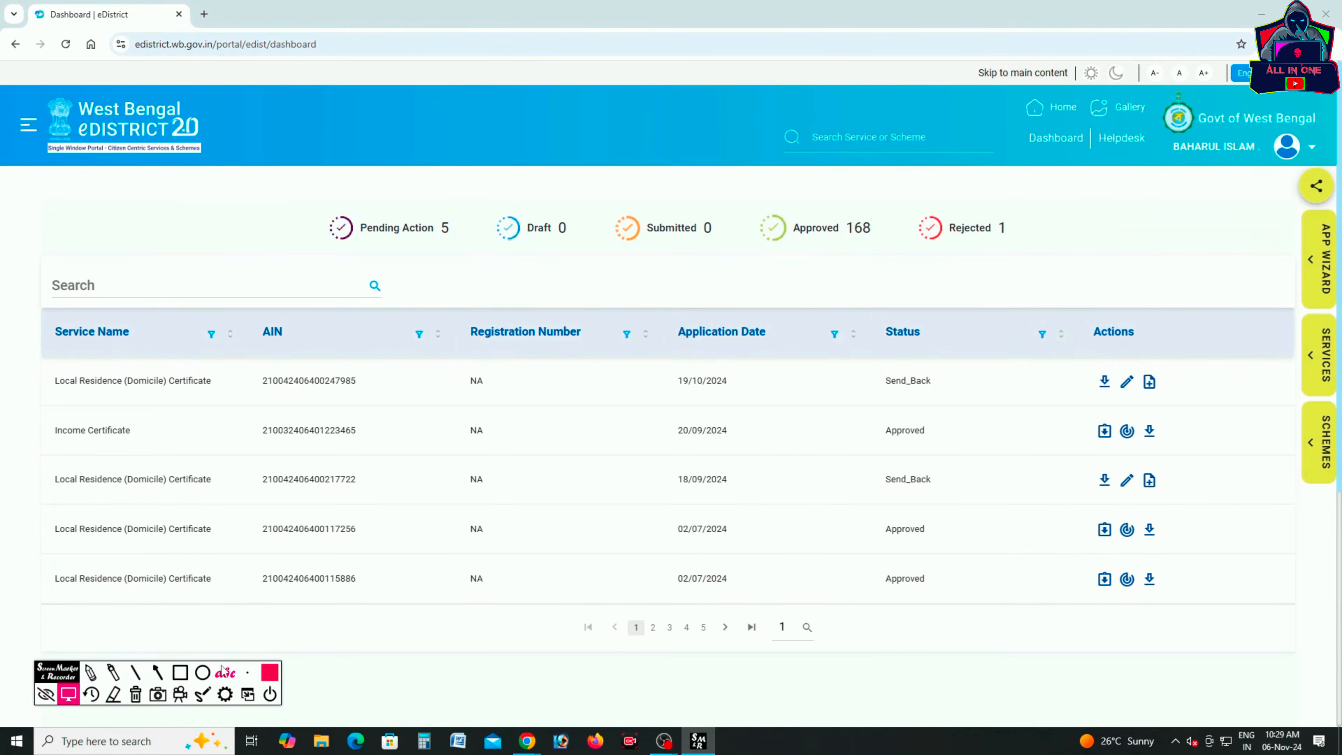
{"action": "left_click", "coordinate": [182, 672]}
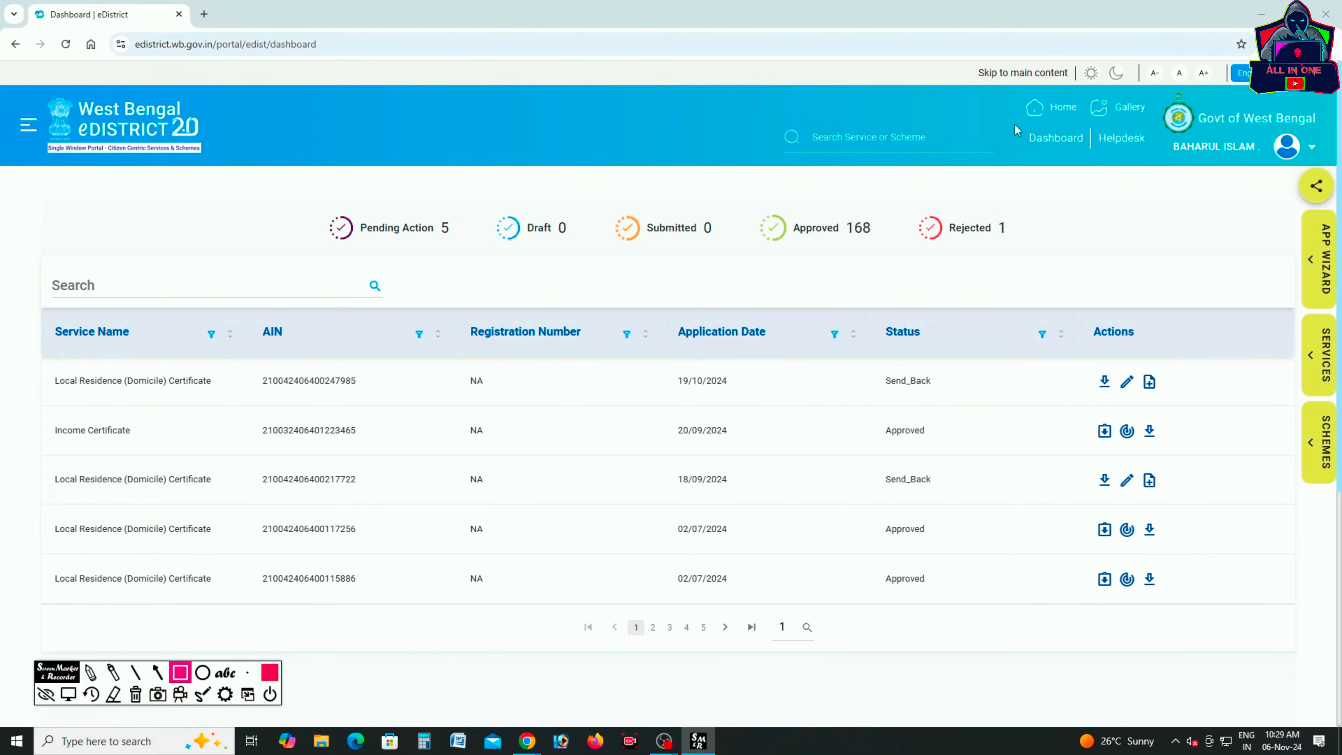
{"action": "left_click_drag", "start_coordinate": [1008, 121], "coordinate": [1089, 158]}
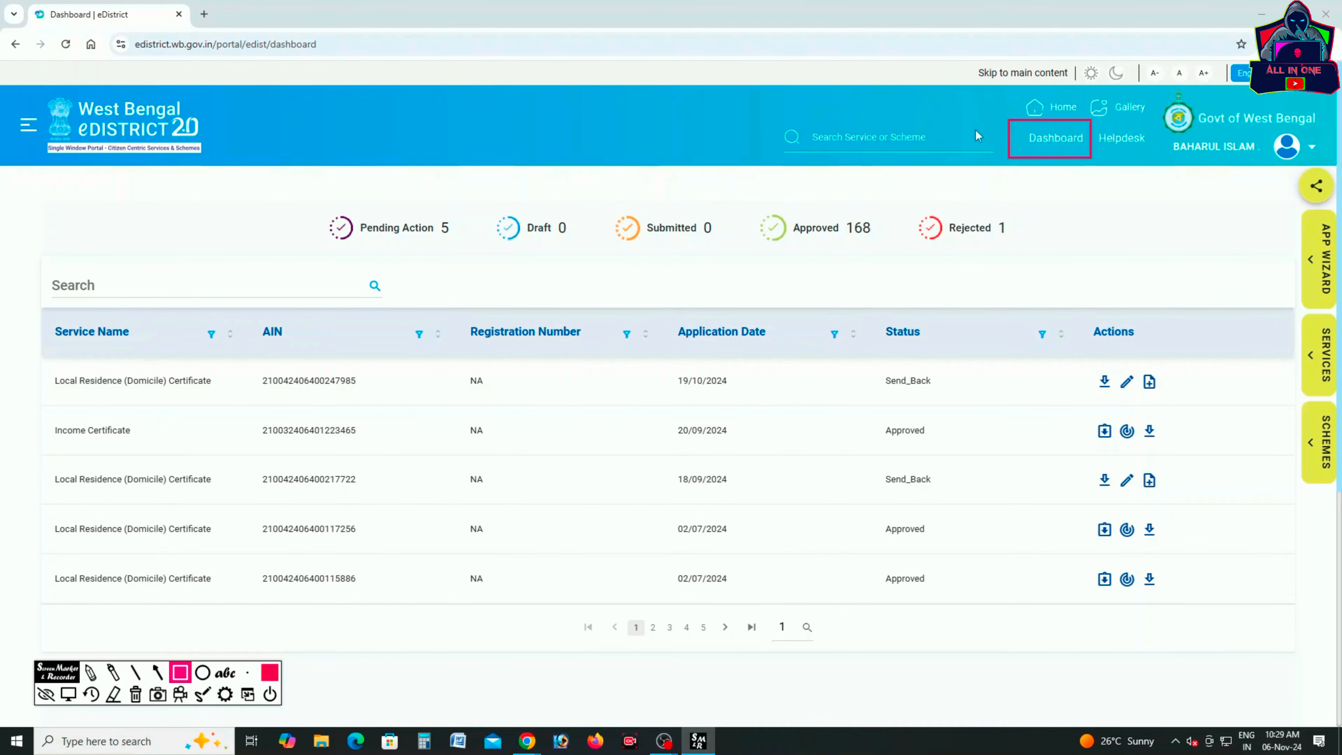
{"action": "mouse_move", "coordinate": [33, 353]}
{"action": "left_mouse_down"}
{"action": "mouse_move", "coordinate": [856, 410]}
{"action": "mouse_move", "coordinate": [1178, 404]}
{"action": "left_mouse_up"}
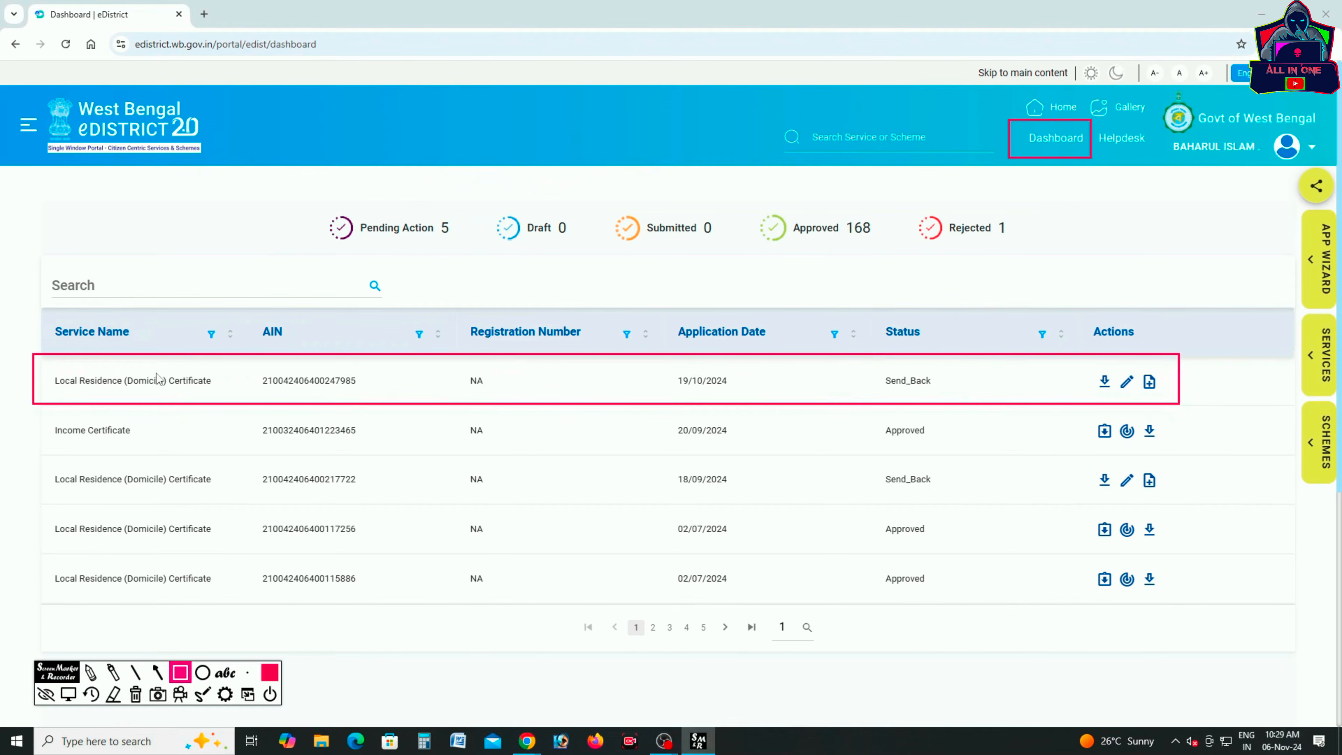
{"action": "left_click_drag", "start_coordinate": [42, 357], "coordinate": [252, 399]}
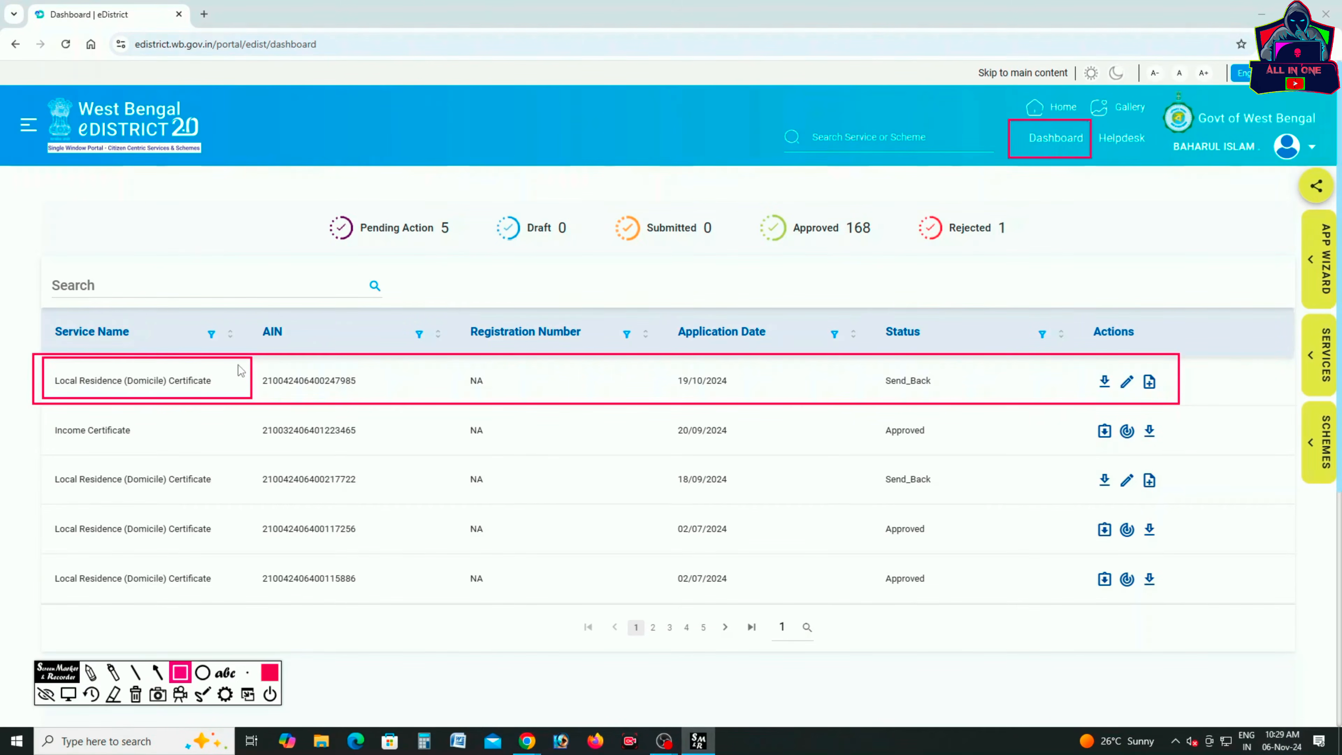
{"action": "left_click_drag", "start_coordinate": [859, 346], "coordinate": [967, 409]}
{"action": "left_click_drag", "start_coordinate": [867, 366], "coordinate": [946, 393]}
{"action": "left_click_drag", "start_coordinate": [1049, 352], "coordinate": [1192, 403]}
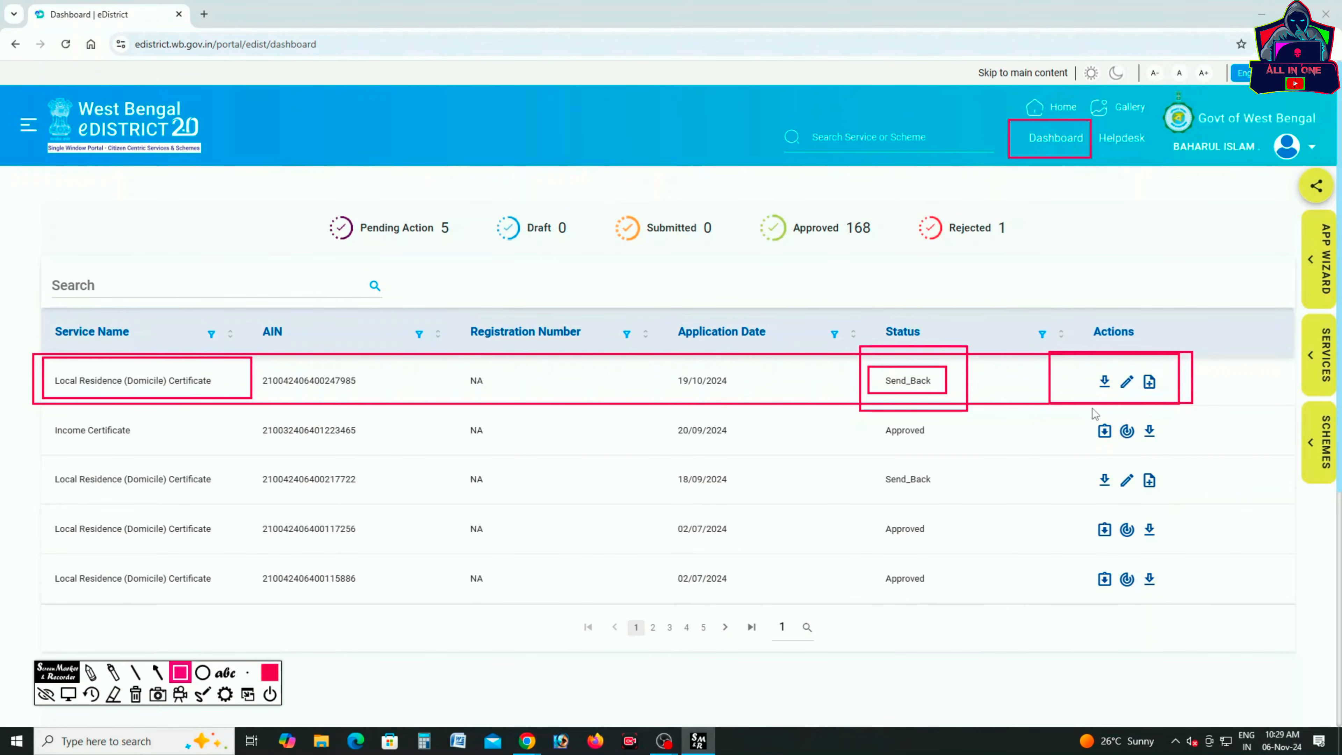
{"action": "mouse_move", "coordinate": [1093, 361]}
{"action": "left_mouse_down"}
{"action": "mouse_move", "coordinate": [1112, 396]}
{"action": "mouse_move", "coordinate": [1131, 375]}
{"action": "mouse_move", "coordinate": [1137, 395]}
{"action": "mouse_move", "coordinate": [1161, 392]}
{"action": "left_mouse_up"}
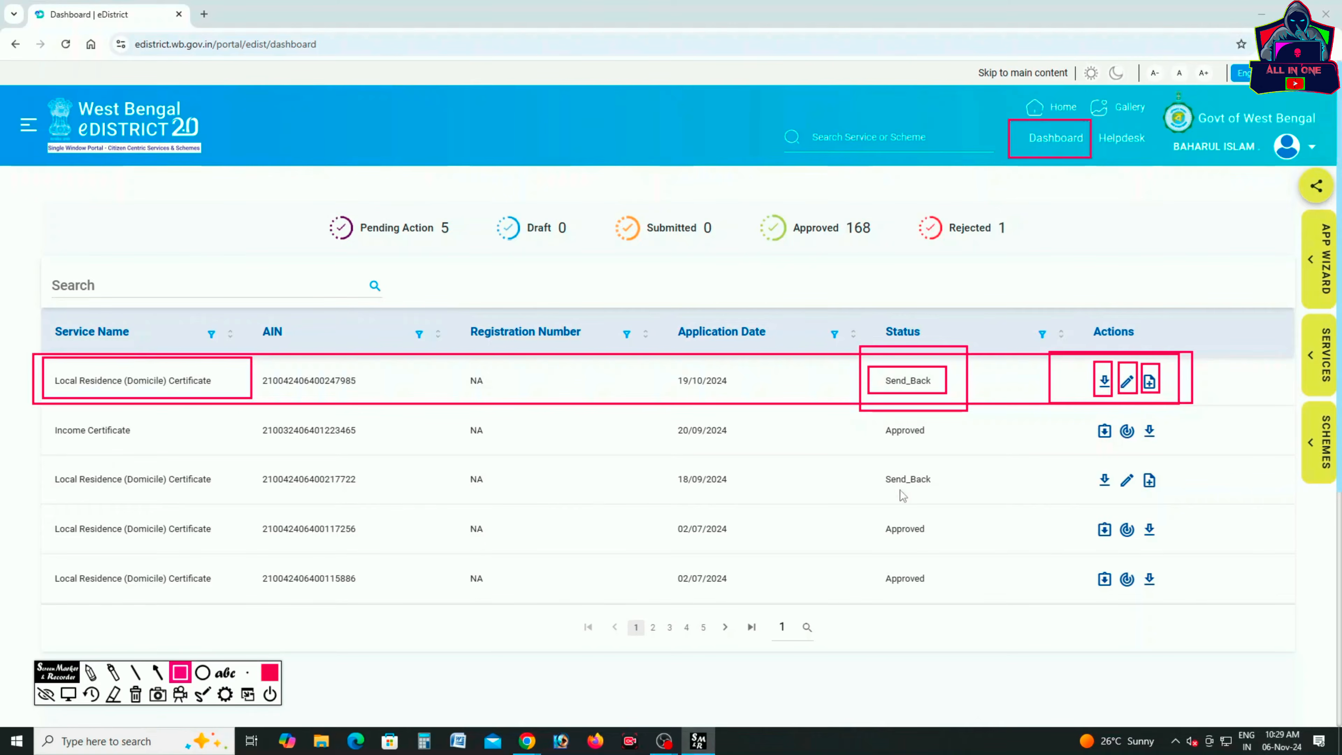
Step: Open the Sendback Remarks for the sent-back Domicile application
{"action": "left_click", "coordinate": [135, 694]}
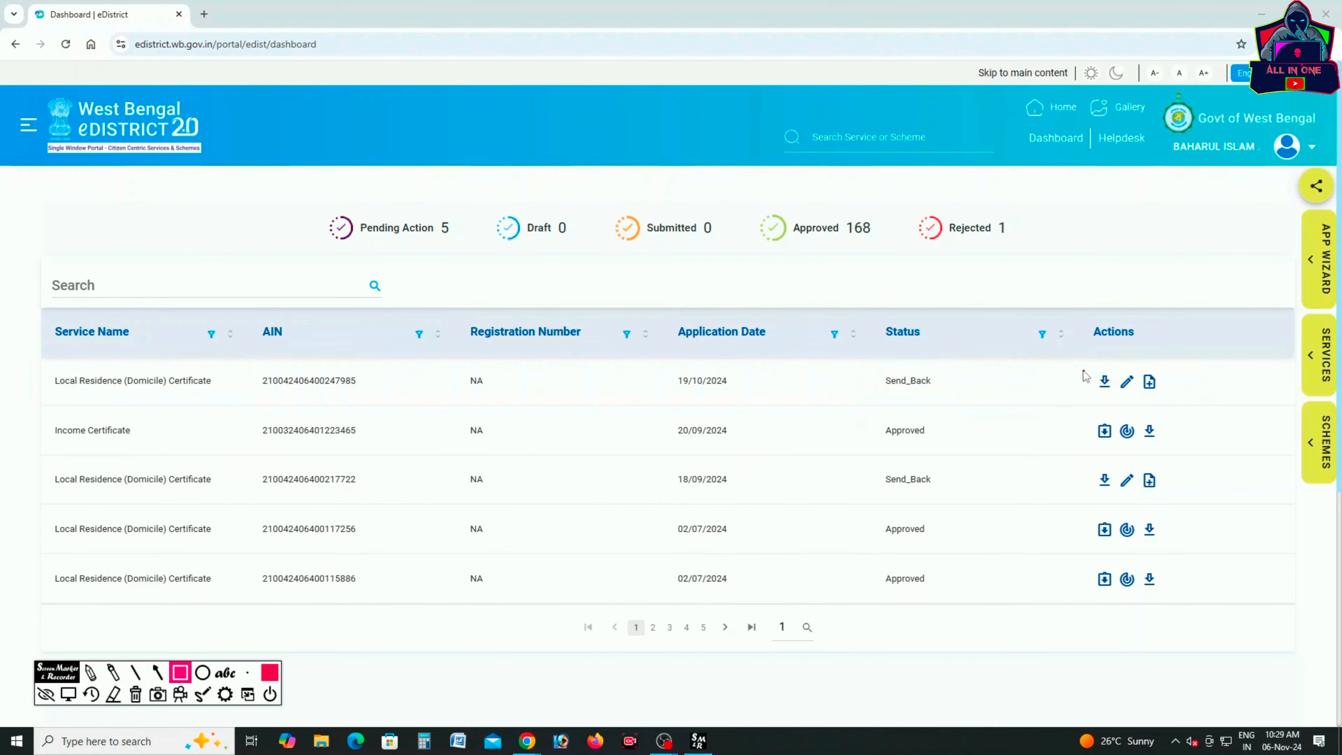
{"action": "left_click_drag", "start_coordinate": [1084, 370], "coordinate": [1103, 382]}
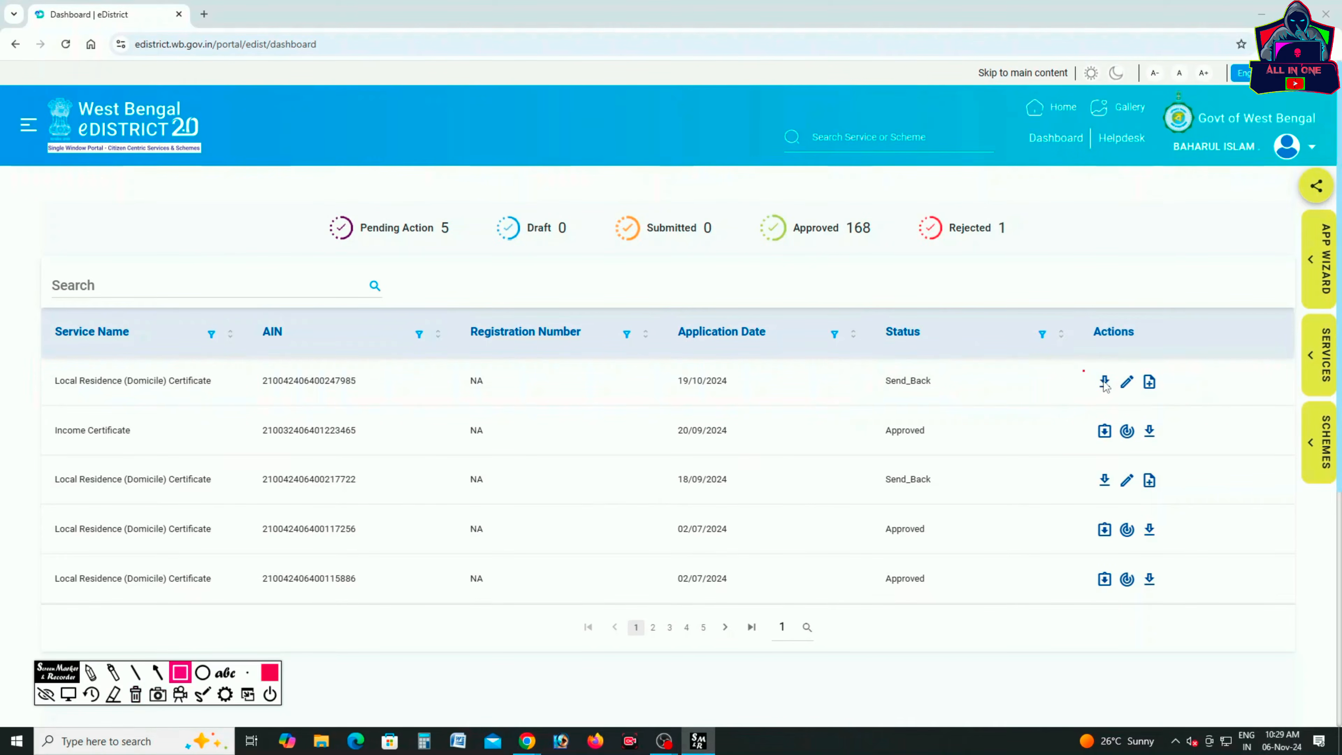
{"action": "left_click", "coordinate": [46, 694]}
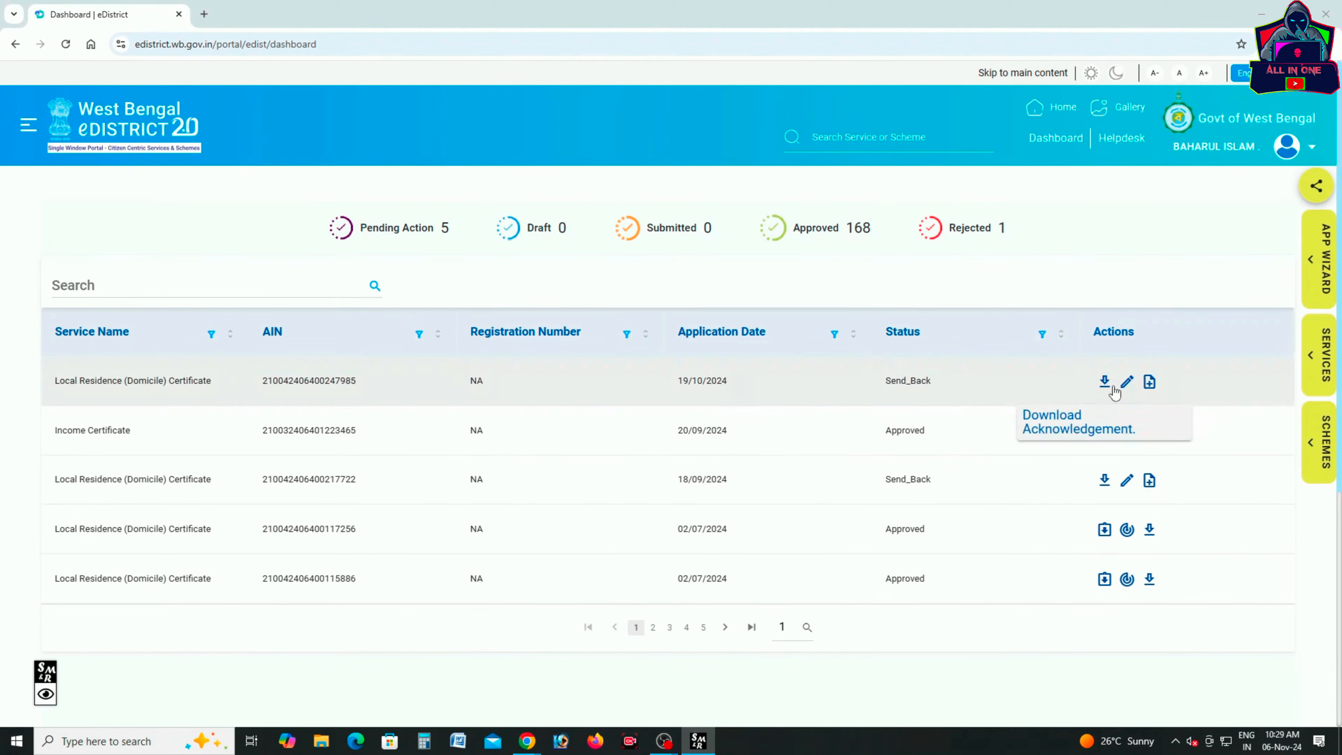
{"action": "left_click", "coordinate": [1150, 382]}
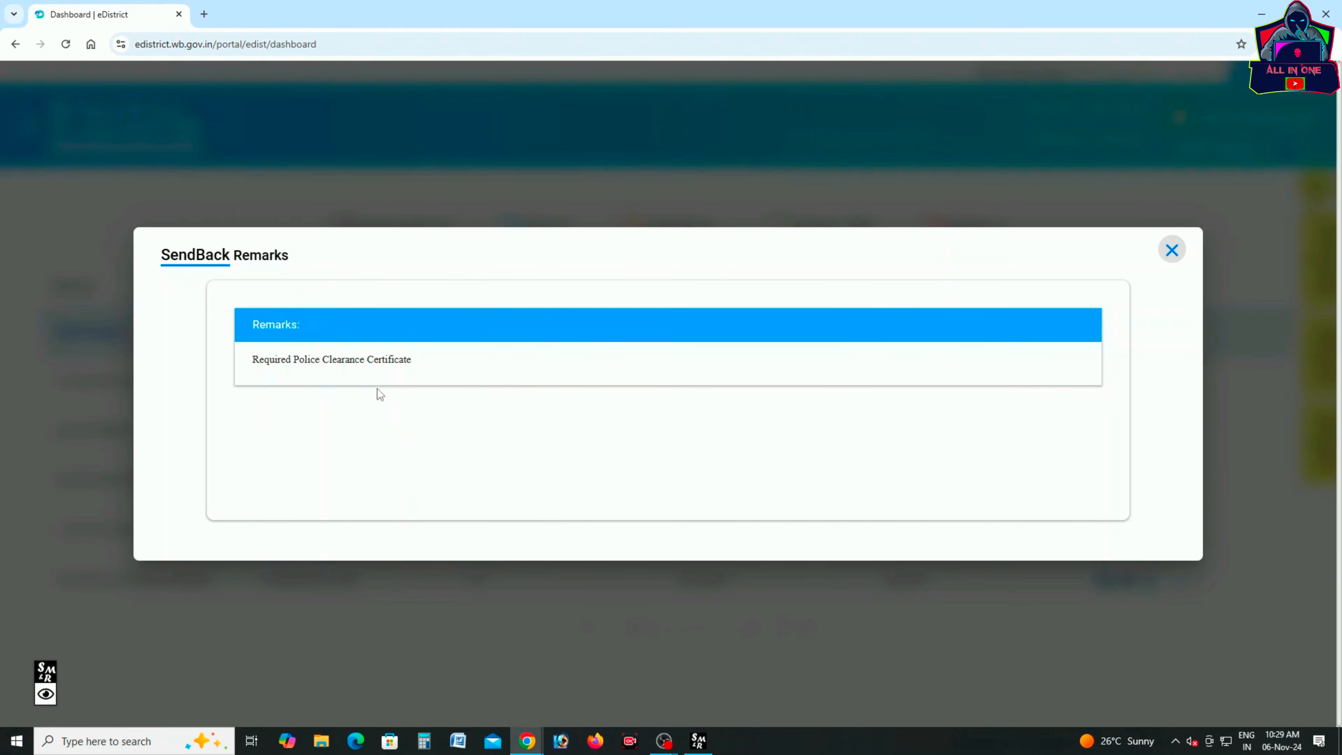
Step: Read the remark 'Required Police Clearance Certificate', then close the remarks dialog
{"action": "left_click", "coordinate": [45, 696]}
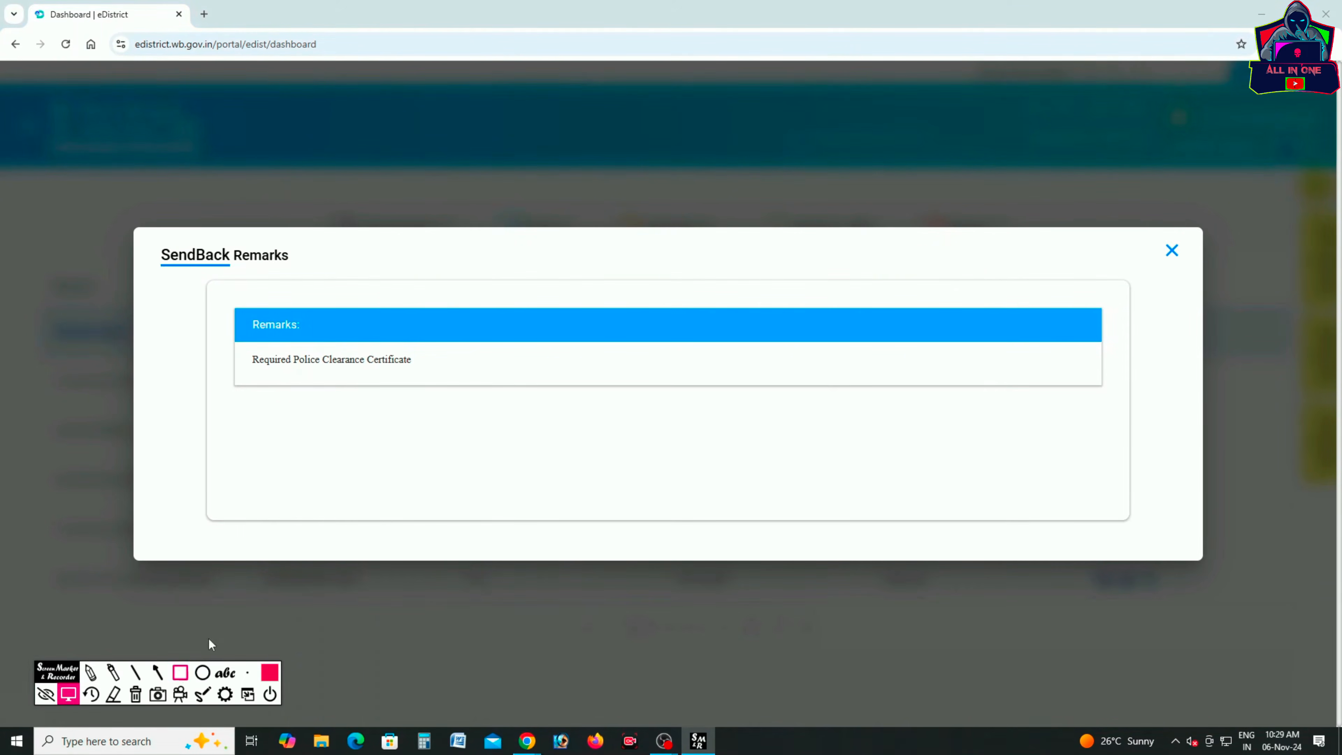
{"action": "left_click", "coordinate": [180, 672]}
{"action": "left_click_drag", "start_coordinate": [227, 302], "coordinate": [468, 379]}
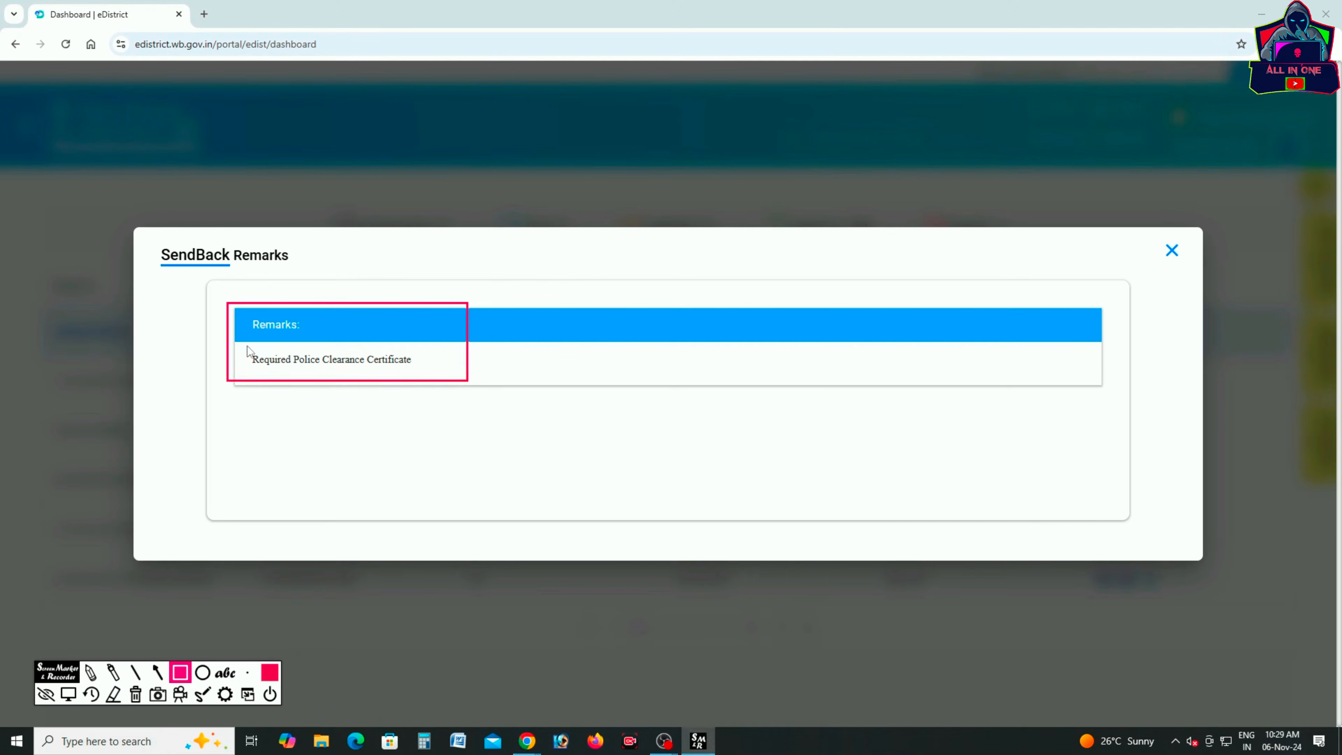
{"action": "left_click_drag", "start_coordinate": [238, 350], "coordinate": [426, 379]}
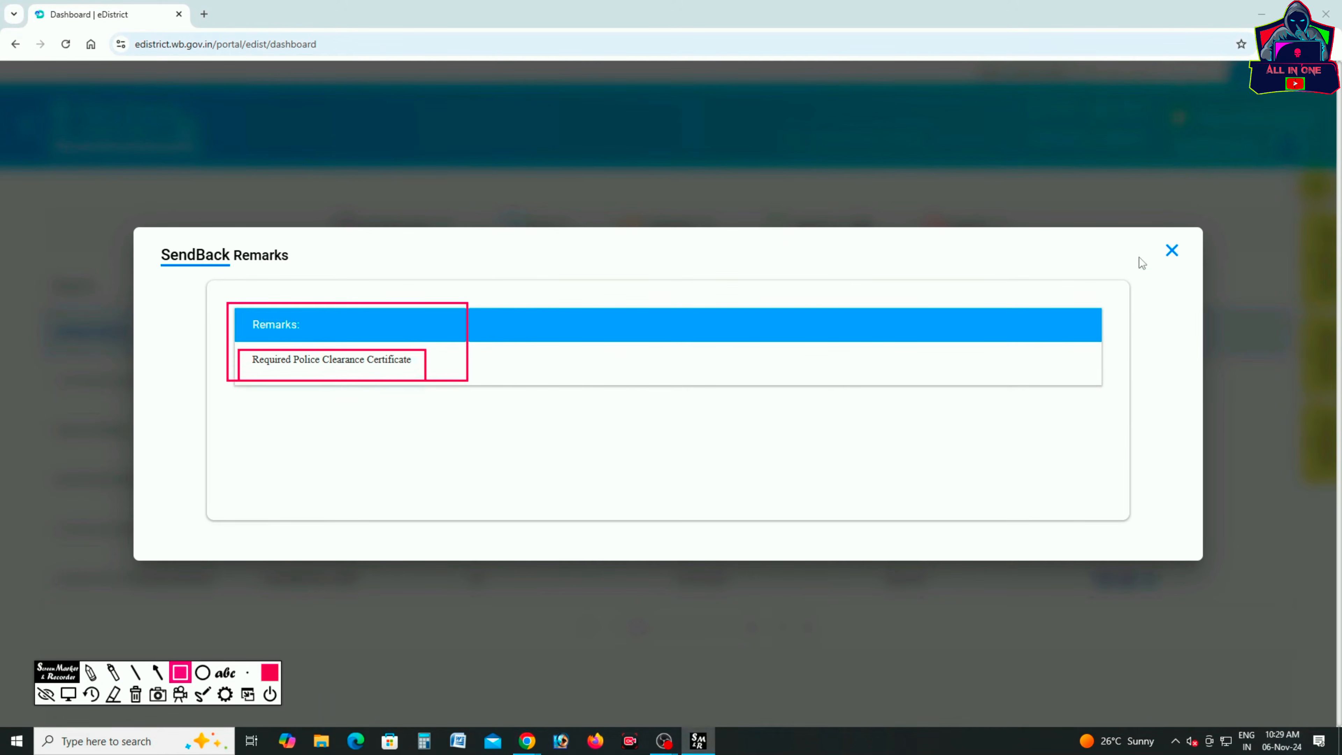
{"action": "left_click", "coordinate": [135, 694]}
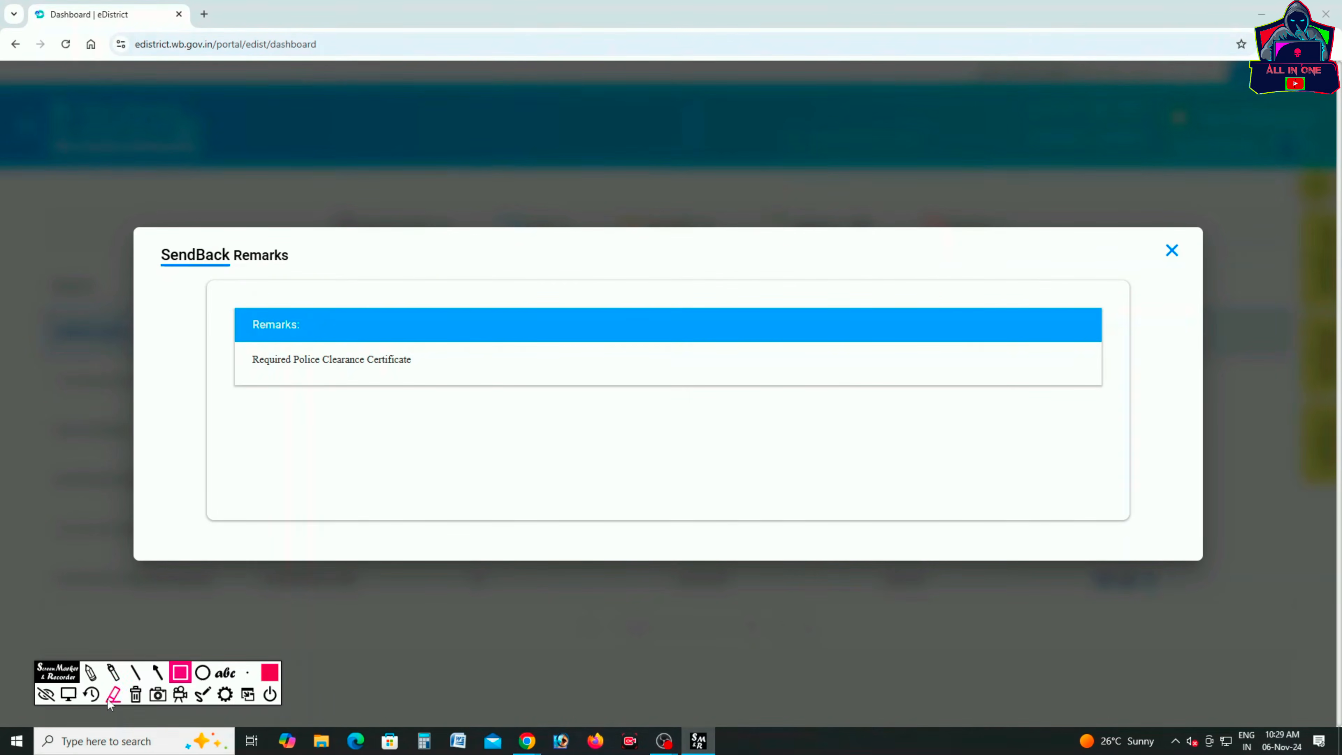
{"action": "left_click", "coordinate": [45, 693]}
{"action": "left_click", "coordinate": [1171, 252]}
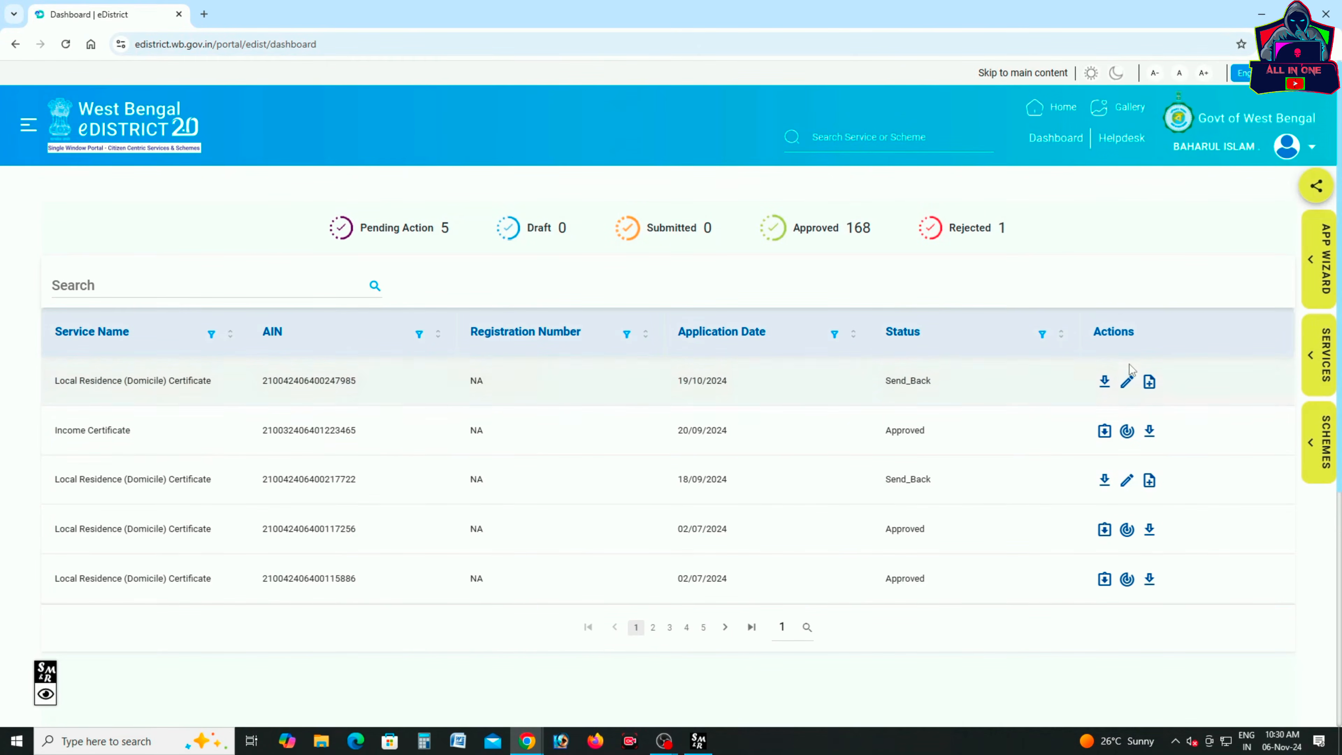
Step: Open the Send_Back Domicile application via Edit Case, at step 1/4 Applicant's Basic Information
{"action": "left_click", "coordinate": [1127, 381]}
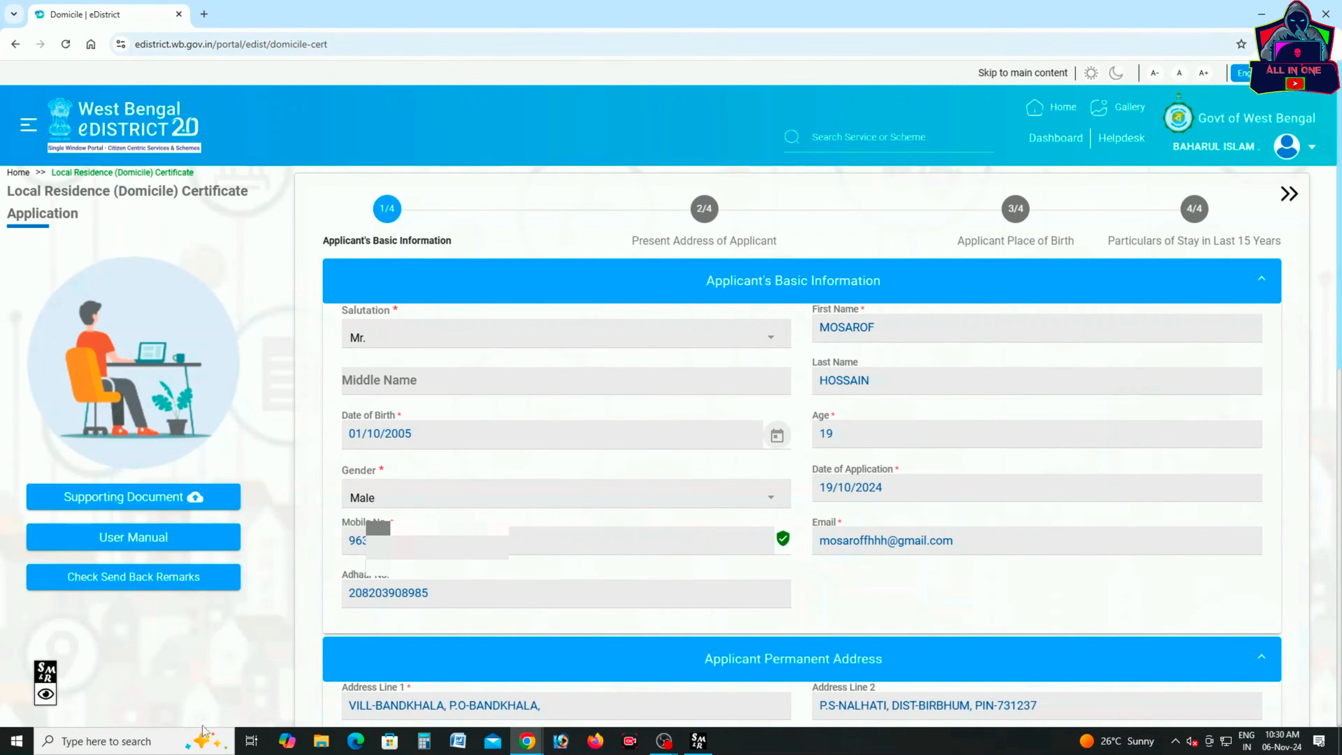
{"action": "left_click", "coordinate": [45, 694]}
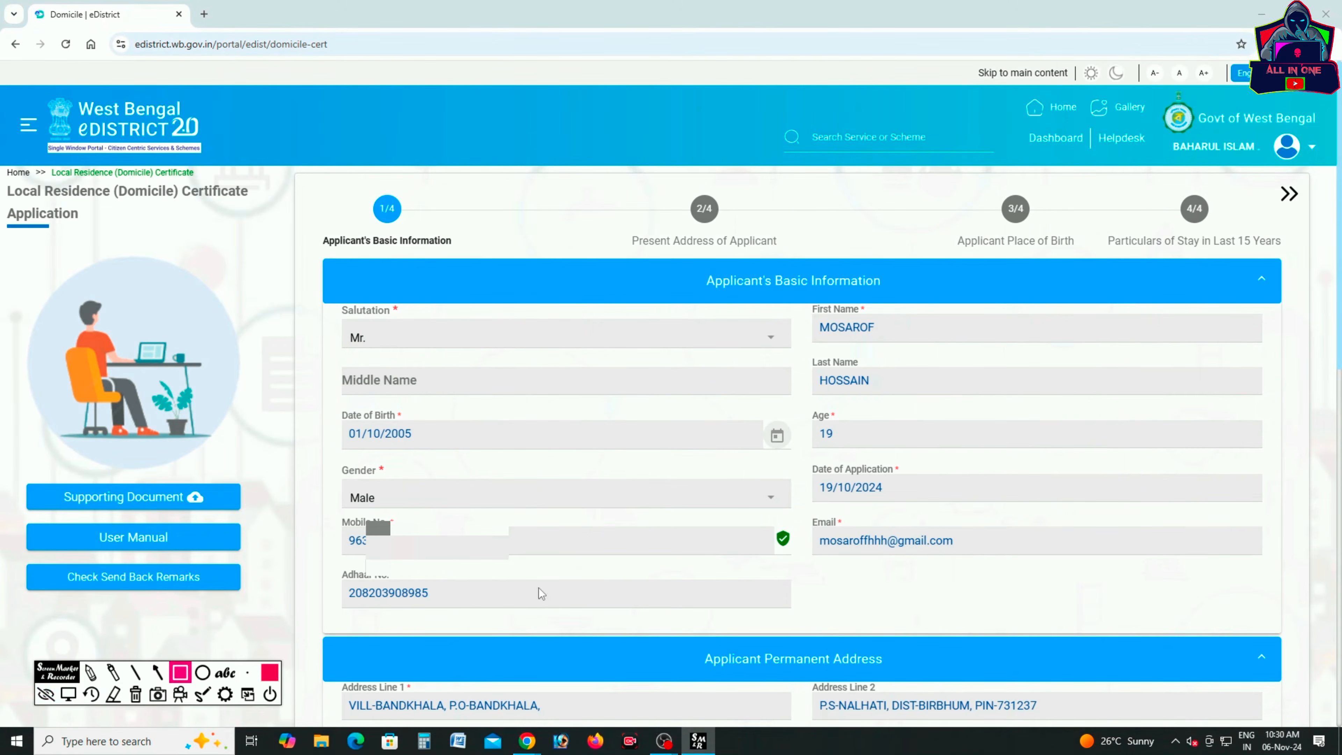
{"action": "left_click_drag", "start_coordinate": [318, 192], "coordinate": [1267, 685]}
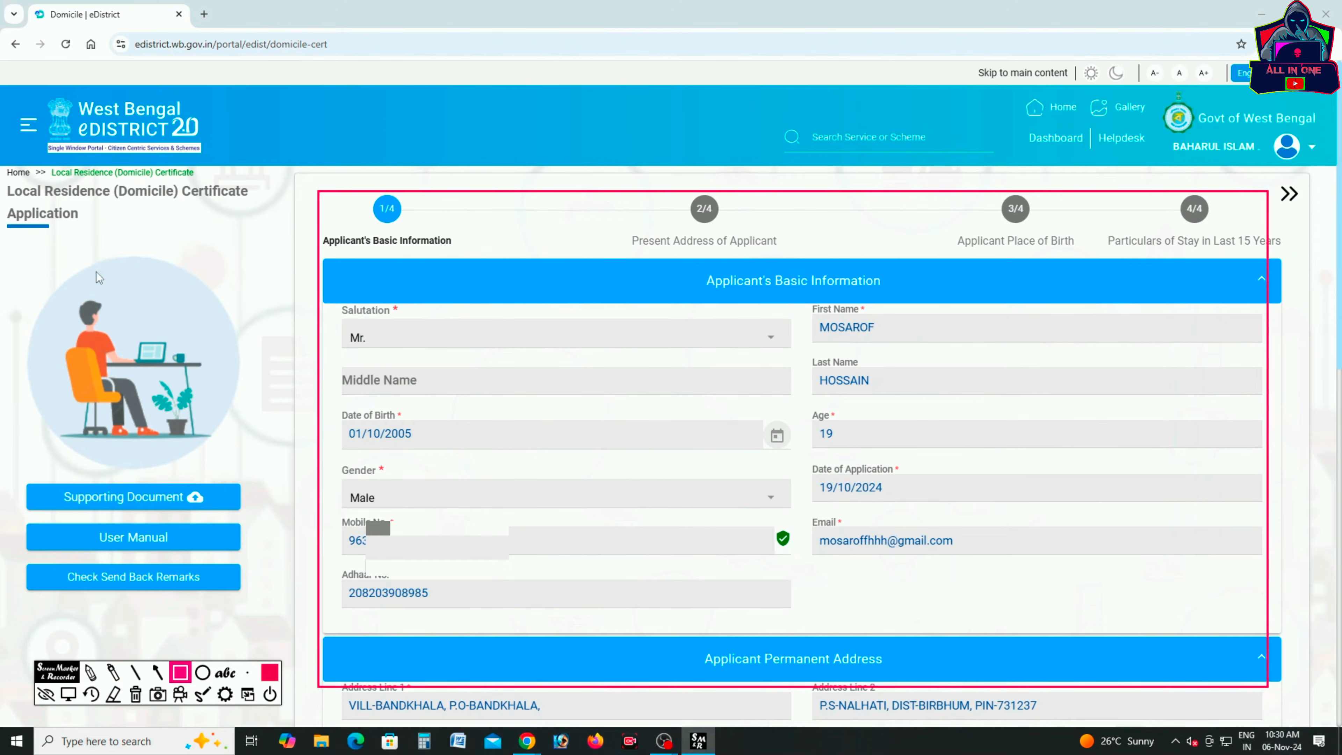
{"action": "mouse_move", "coordinate": [2, 274]}
{"action": "left_mouse_down"}
{"action": "mouse_move", "coordinate": [190, 640]}
{"action": "mouse_move", "coordinate": [270, 652]}
{"action": "mouse_move", "coordinate": [266, 638]}
{"action": "left_mouse_up"}
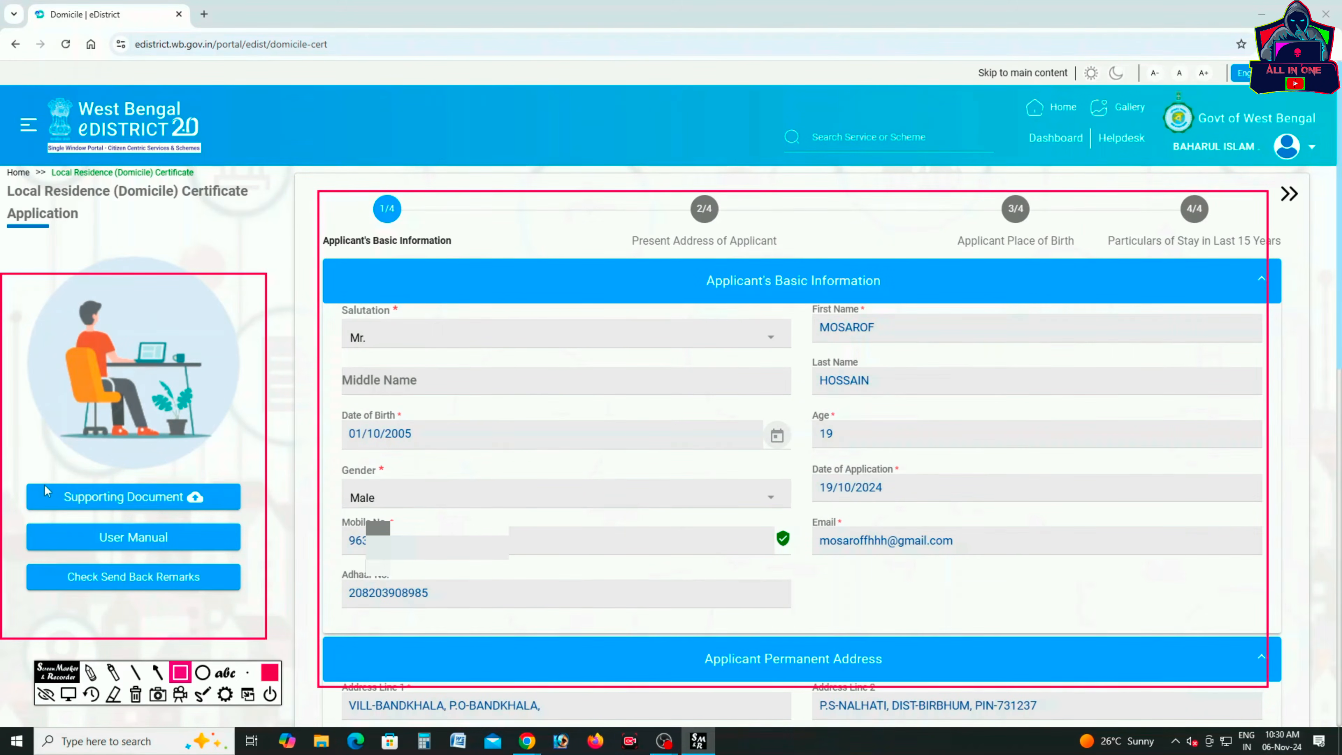
{"action": "left_click_drag", "start_coordinate": [21, 475], "coordinate": [248, 512]}
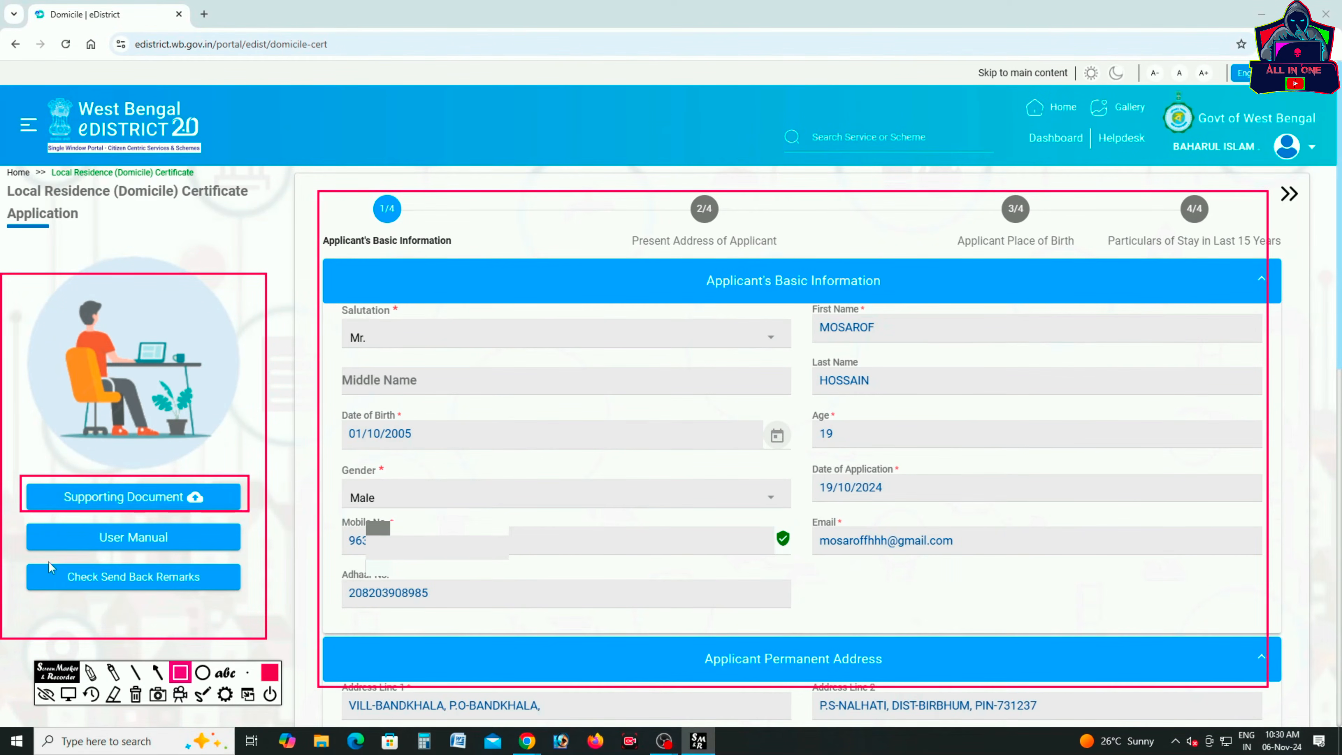
{"action": "mouse_move", "coordinate": [44, 561]}
{"action": "left_mouse_down"}
{"action": "mouse_move", "coordinate": [225, 610]}
{"action": "mouse_move", "coordinate": [216, 596]}
{"action": "left_mouse_up"}
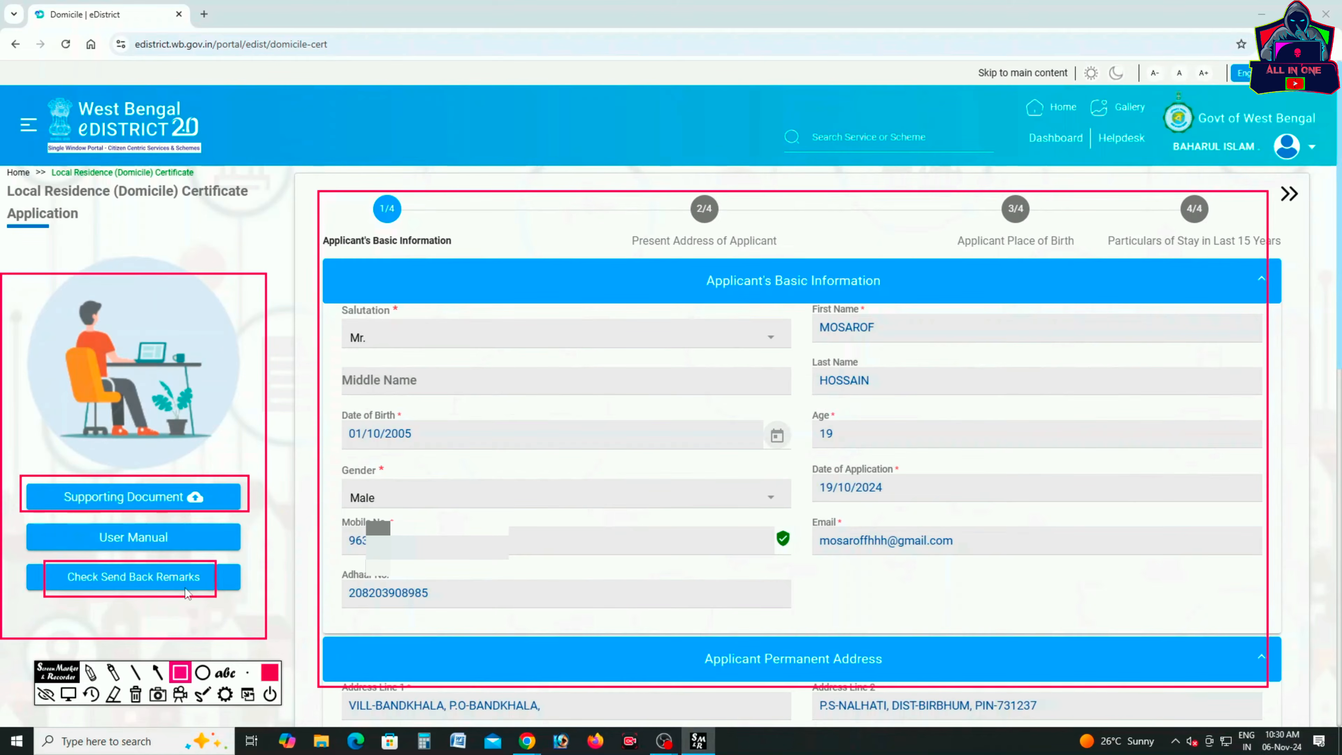
{"action": "left_click_drag", "start_coordinate": [47, 481], "coordinate": [227, 510]}
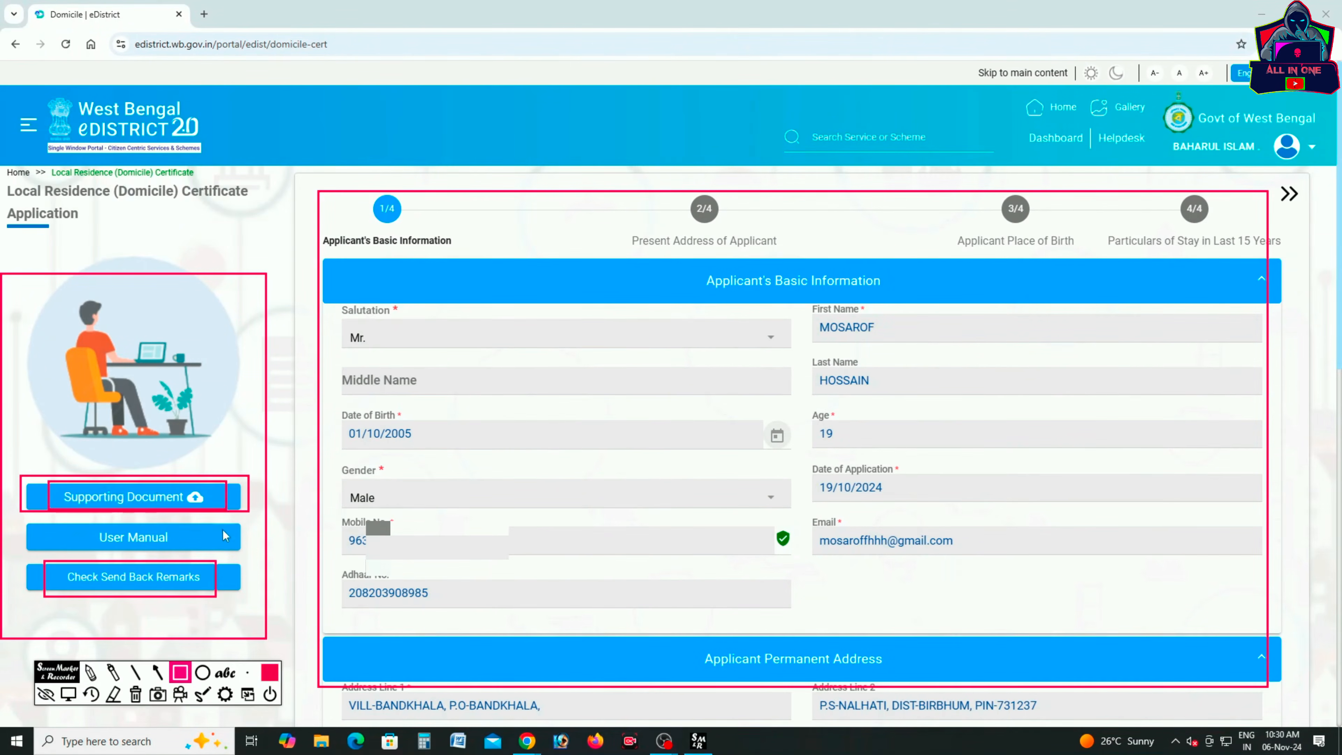
{"action": "left_click", "coordinate": [136, 695]}
{"action": "left_click", "coordinate": [46, 694]}
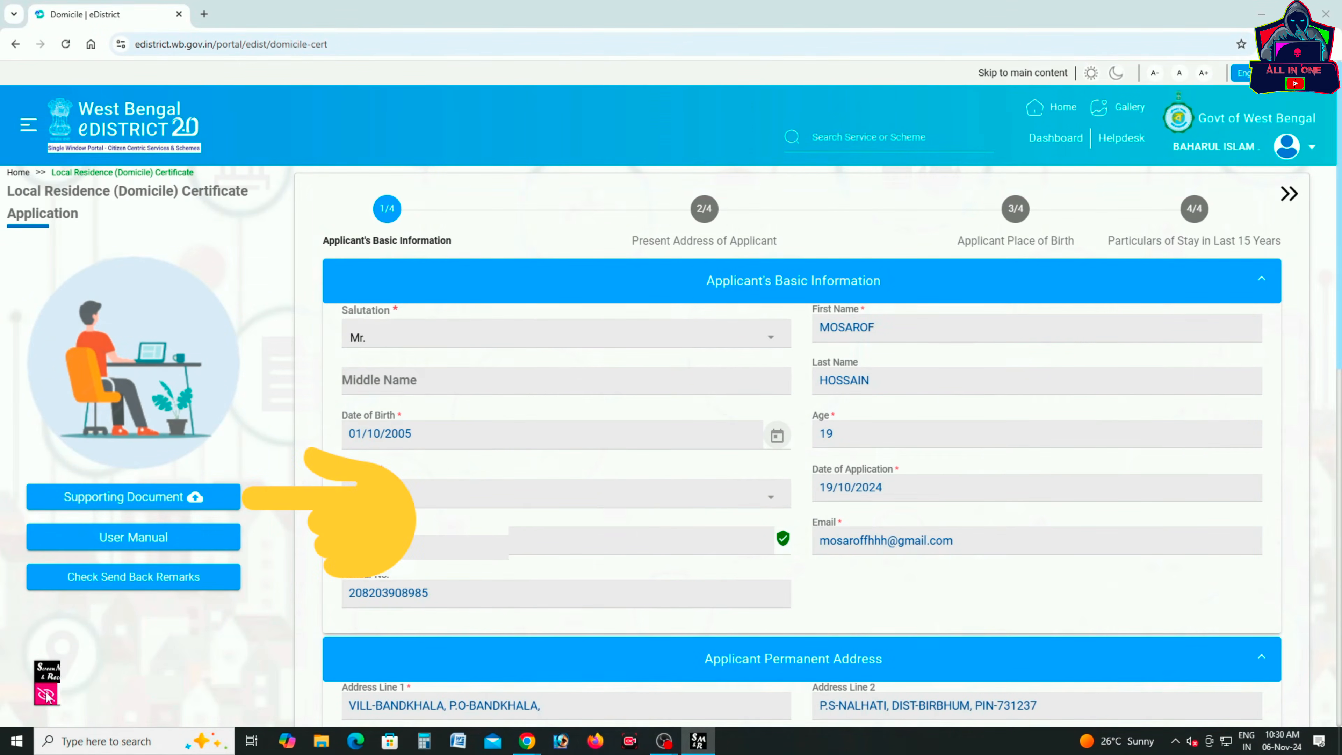
Step: Open the Supporting Document list and review the documents already attached
{"action": "left_click", "coordinate": [149, 498]}
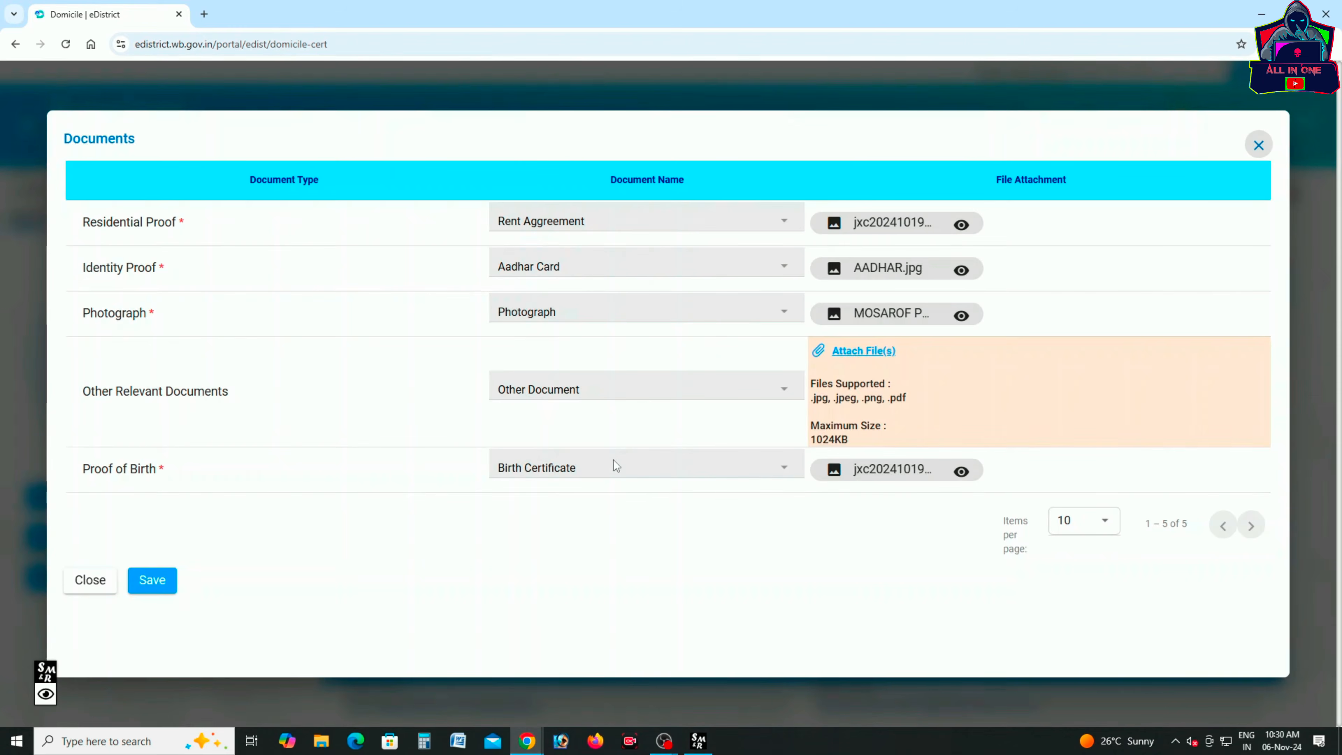
{"action": "left_click", "coordinate": [46, 694]}
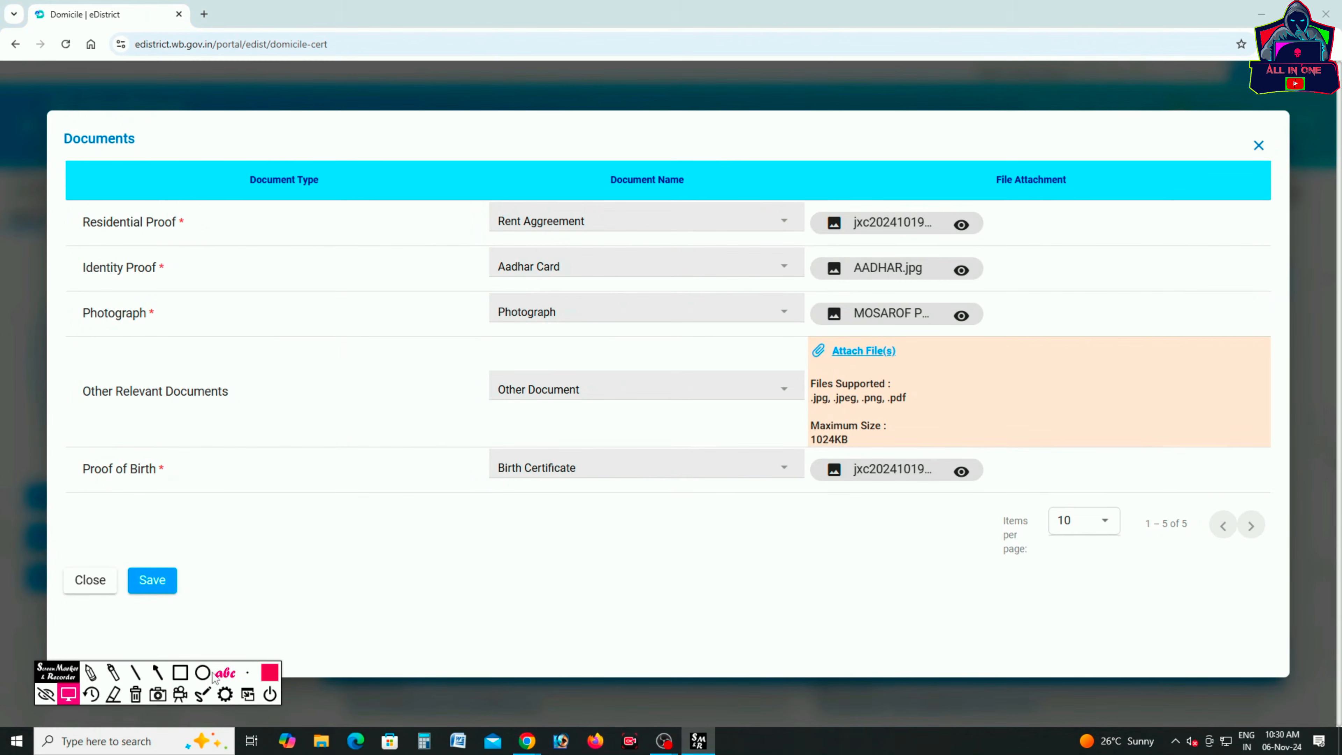
{"action": "left_click", "coordinate": [179, 672]}
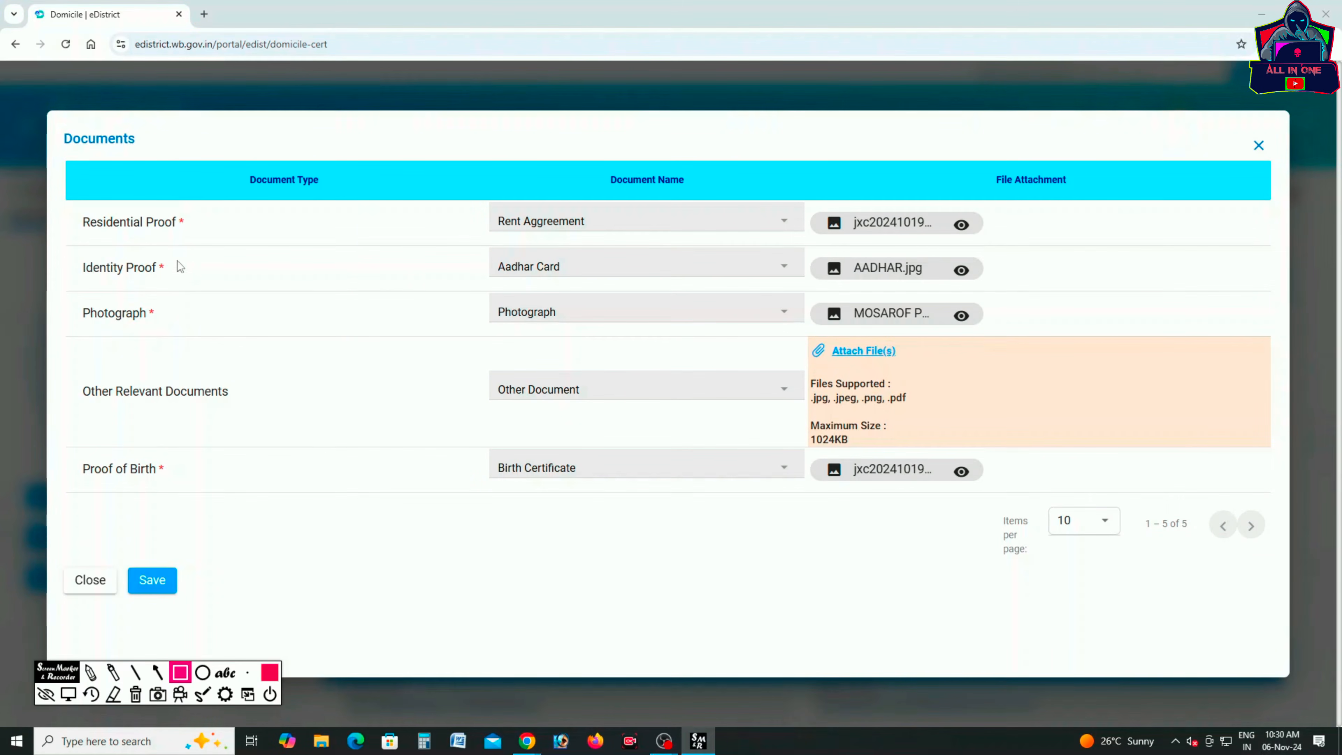
{"action": "left_click_drag", "start_coordinate": [51, 124], "coordinate": [178, 152]}
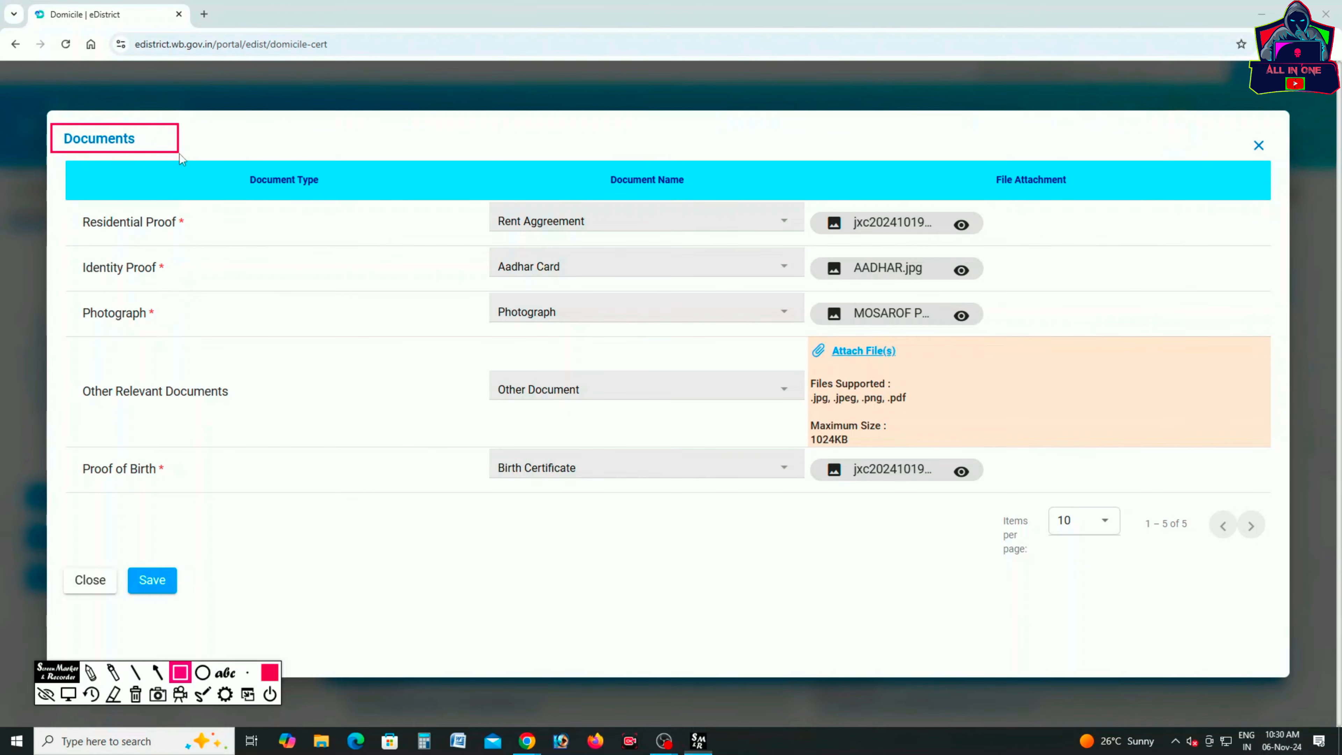
{"action": "mouse_move", "coordinate": [63, 206]}
{"action": "left_mouse_down"}
{"action": "mouse_move", "coordinate": [790, 359]}
{"action": "mouse_move", "coordinate": [1010, 329]}
{"action": "left_mouse_up"}
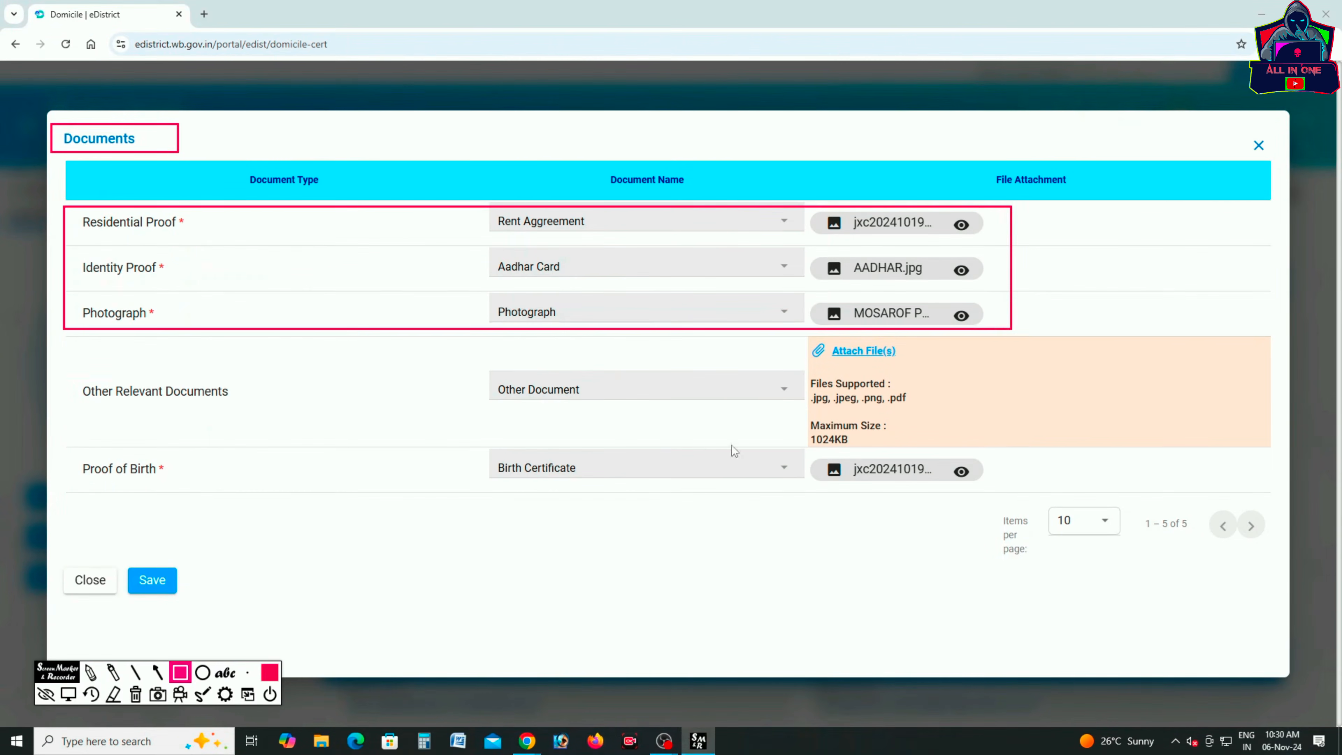
{"action": "left_click_drag", "start_coordinate": [60, 438], "coordinate": [1014, 483]}
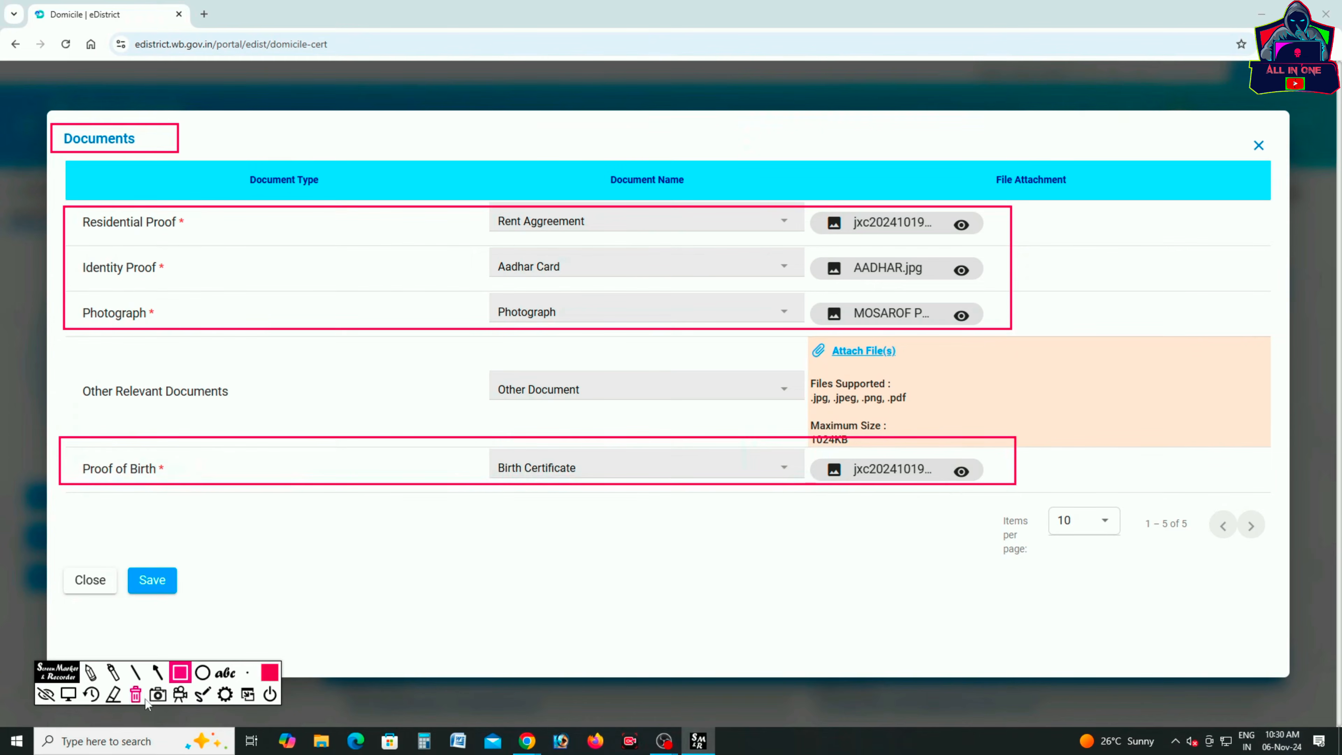
{"action": "left_click", "coordinate": [135, 693]}
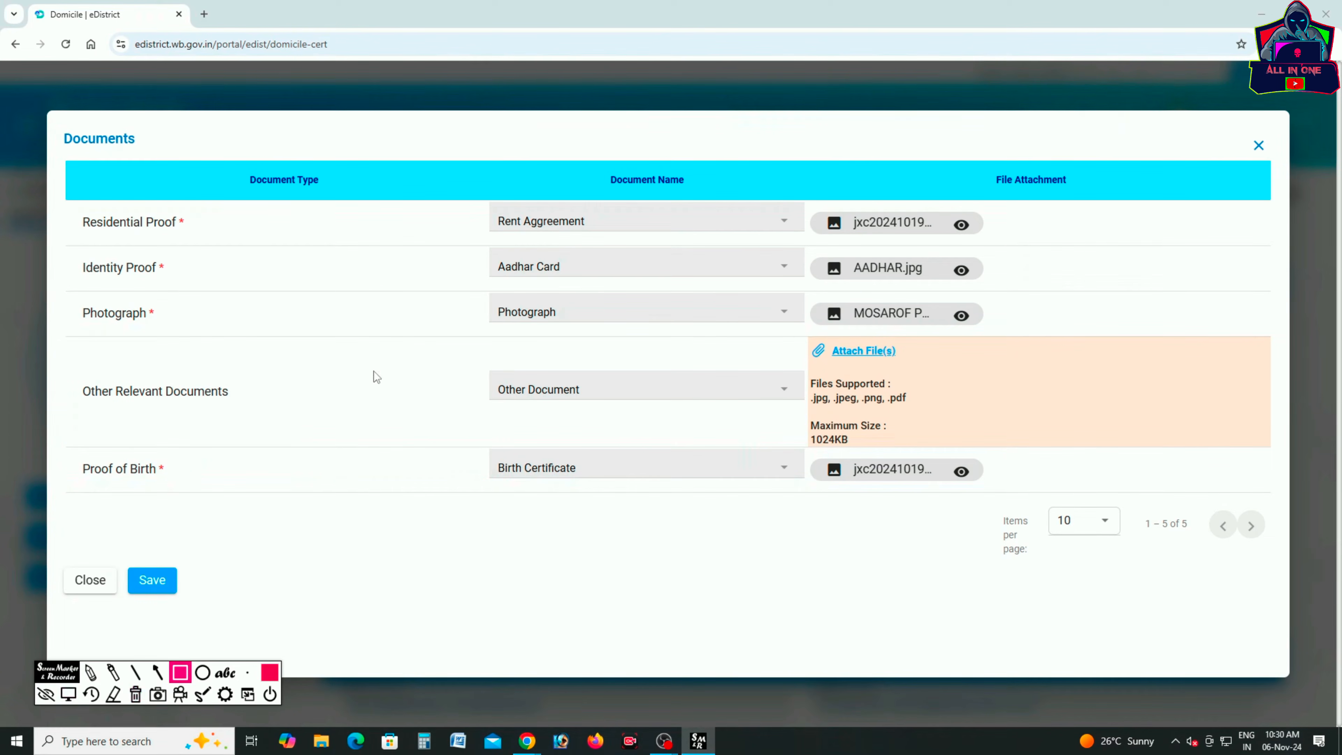
Step: Choose a file for the Other Relevant Documents row, set to Other Document
{"action": "mouse_move", "coordinate": [62, 332]}
{"action": "left_mouse_down"}
{"action": "mouse_move", "coordinate": [1047, 465]}
{"action": "mouse_move", "coordinate": [1038, 448]}
{"action": "left_mouse_up"}
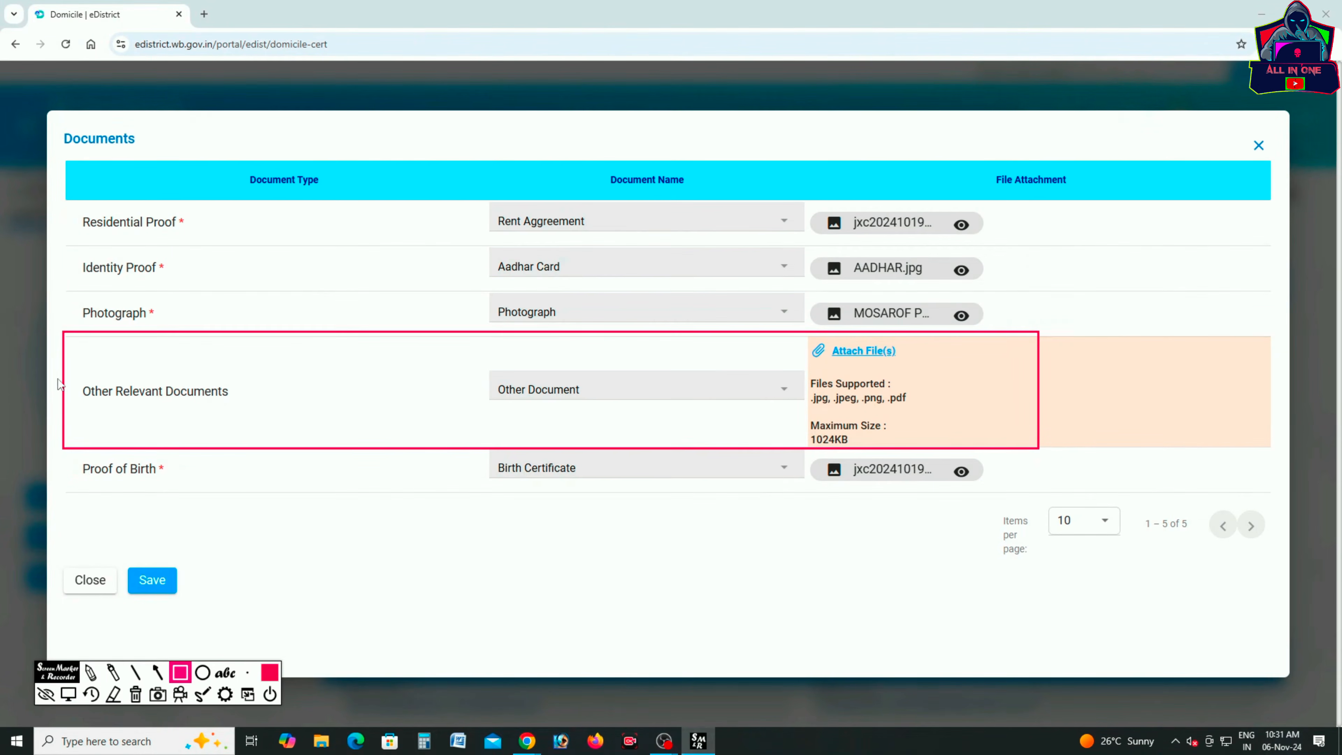
{"action": "left_click_drag", "start_coordinate": [55, 378], "coordinate": [259, 416]}
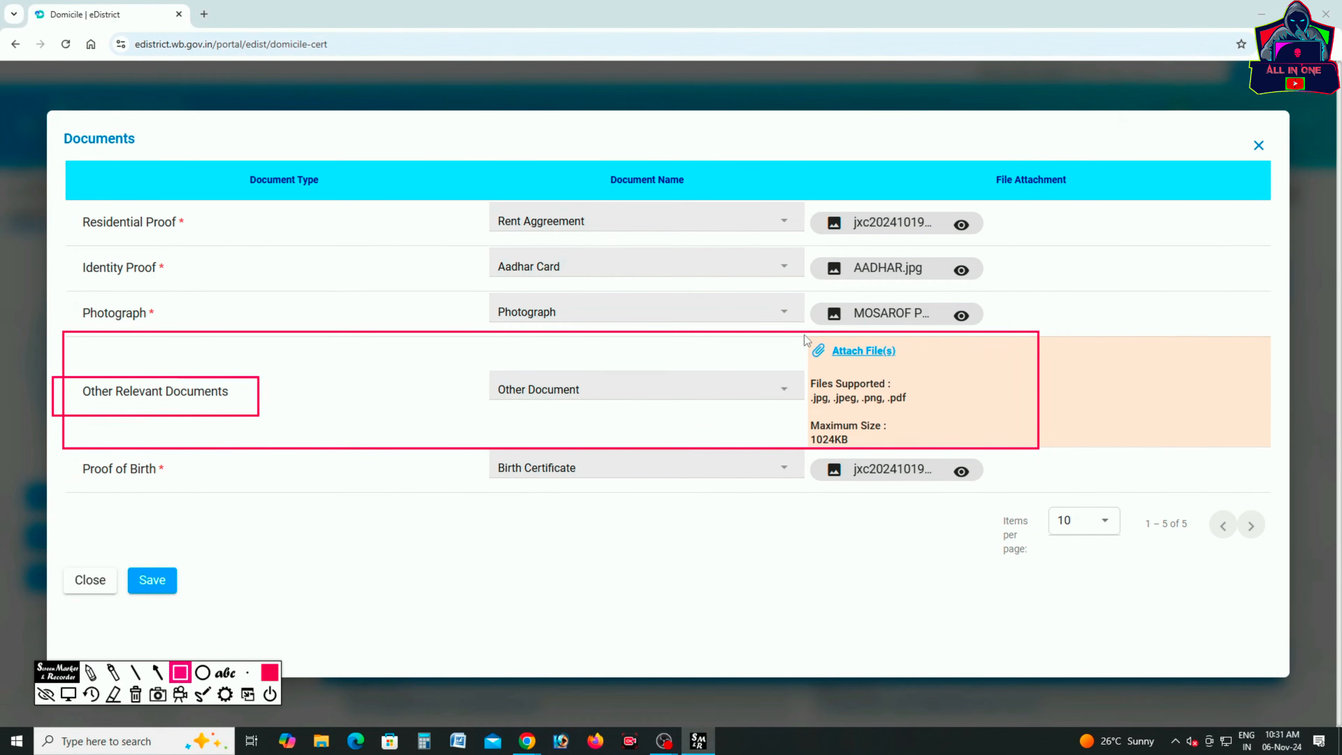
{"action": "mouse_move", "coordinate": [804, 337]}
{"action": "left_mouse_down"}
{"action": "mouse_move", "coordinate": [930, 461]}
{"action": "mouse_move", "coordinate": [925, 447]}
{"action": "left_mouse_up"}
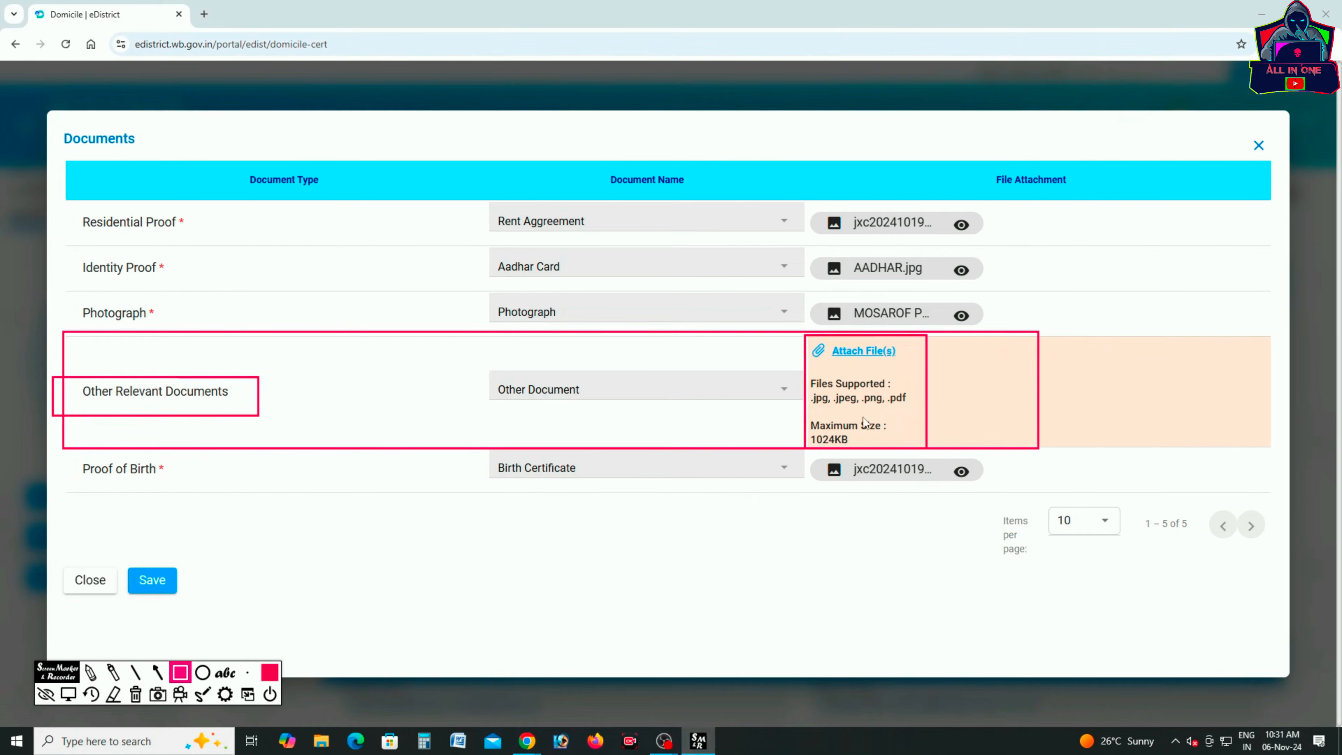
{"action": "mouse_move", "coordinate": [805, 336]}
{"action": "left_mouse_down"}
{"action": "mouse_move", "coordinate": [920, 374]}
{"action": "mouse_move", "coordinate": [911, 359]}
{"action": "left_mouse_up"}
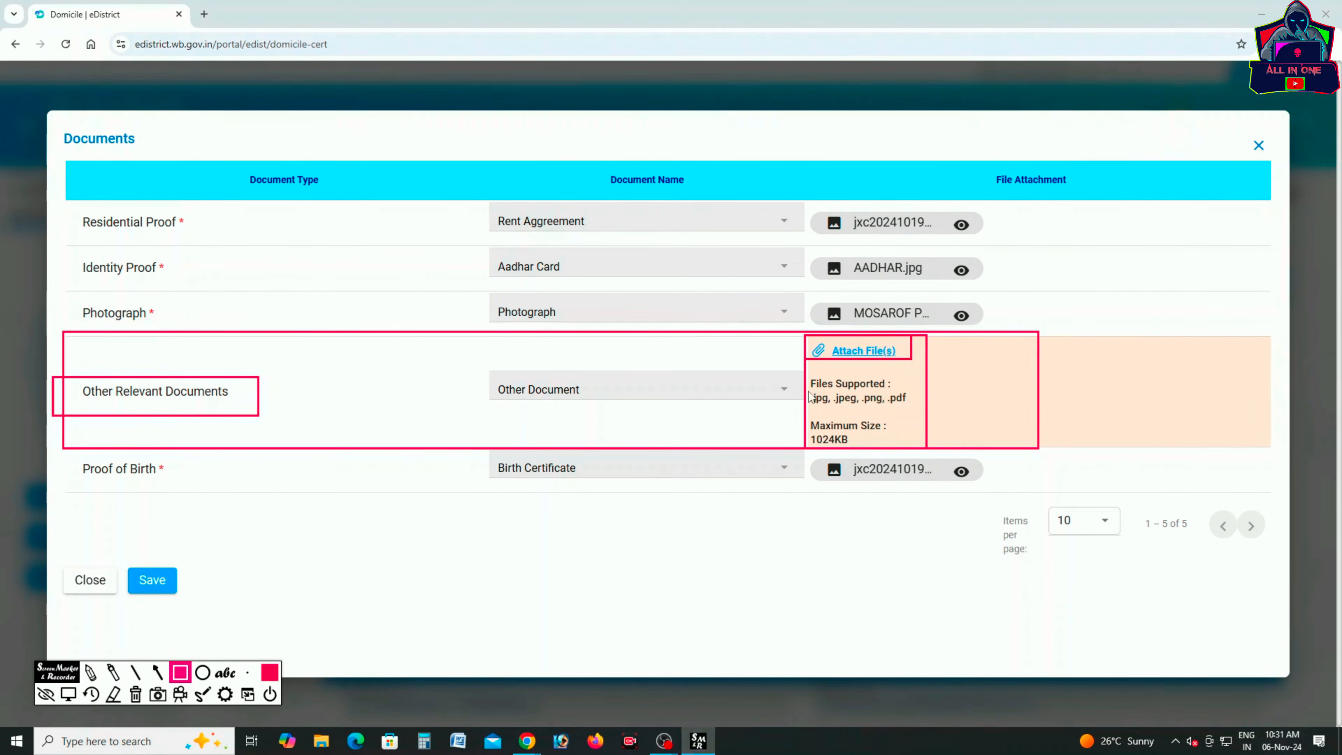
{"action": "mouse_move", "coordinate": [800, 372]}
{"action": "left_mouse_down"}
{"action": "mouse_move", "coordinate": [886, 423]}
{"action": "mouse_move", "coordinate": [914, 411]}
{"action": "left_mouse_up"}
{"action": "mouse_move", "coordinate": [790, 415]}
{"action": "left_mouse_down"}
{"action": "mouse_move", "coordinate": [913, 461]}
{"action": "mouse_move", "coordinate": [904, 448]}
{"action": "left_mouse_up"}
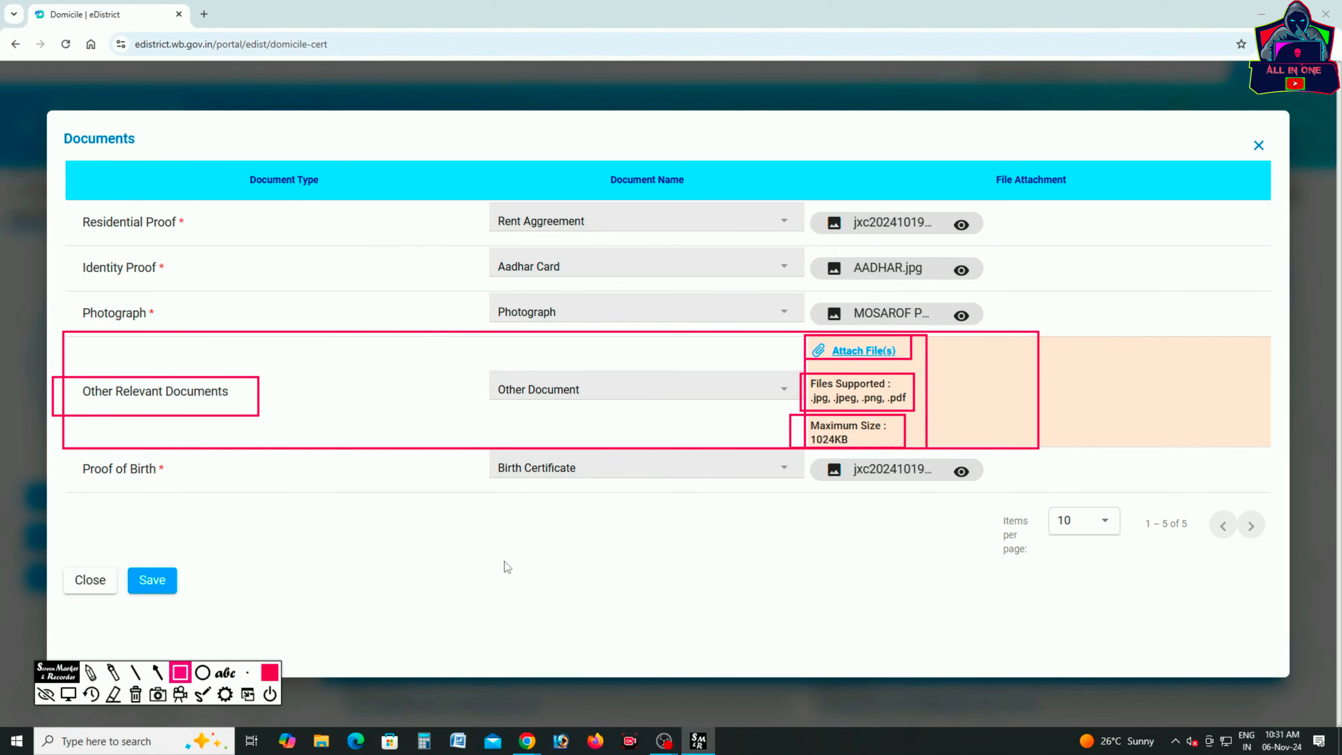
{"action": "left_click", "coordinate": [135, 694]}
{"action": "left_click", "coordinate": [47, 694]}
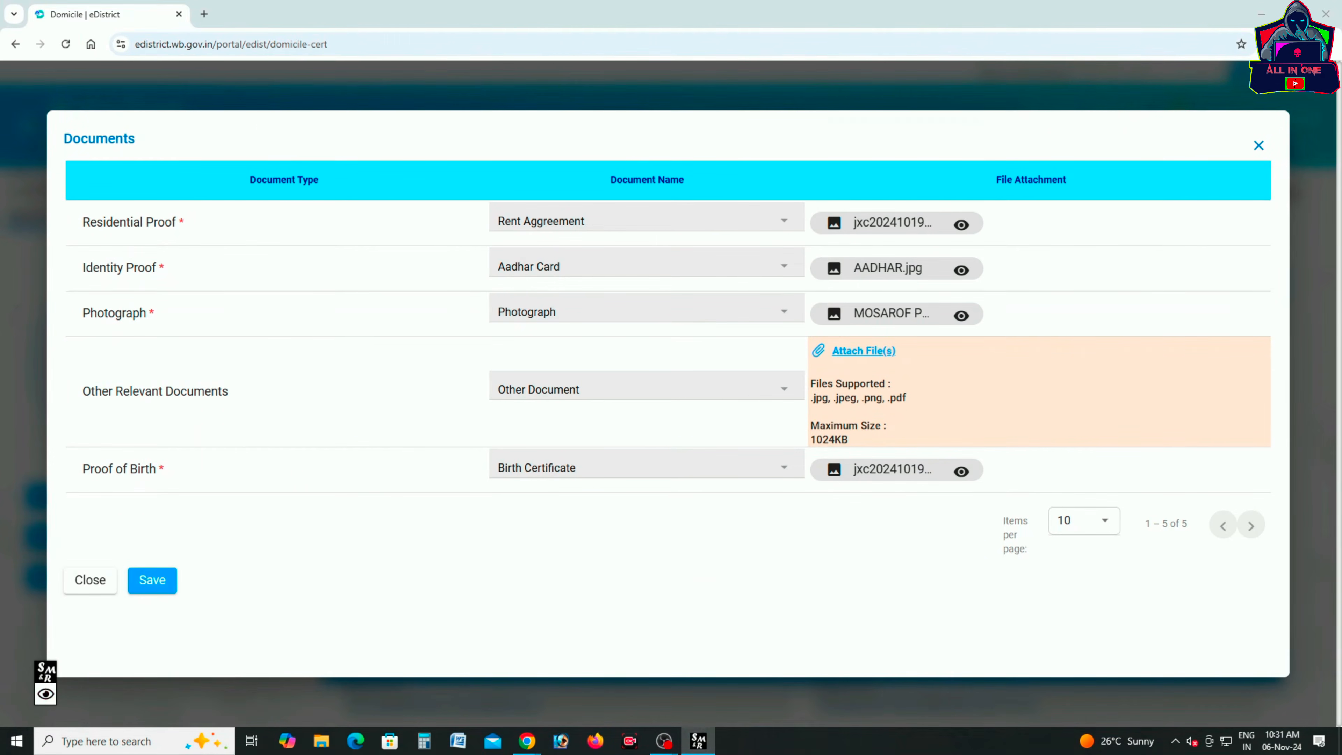
{"action": "left_click", "coordinate": [890, 638]}
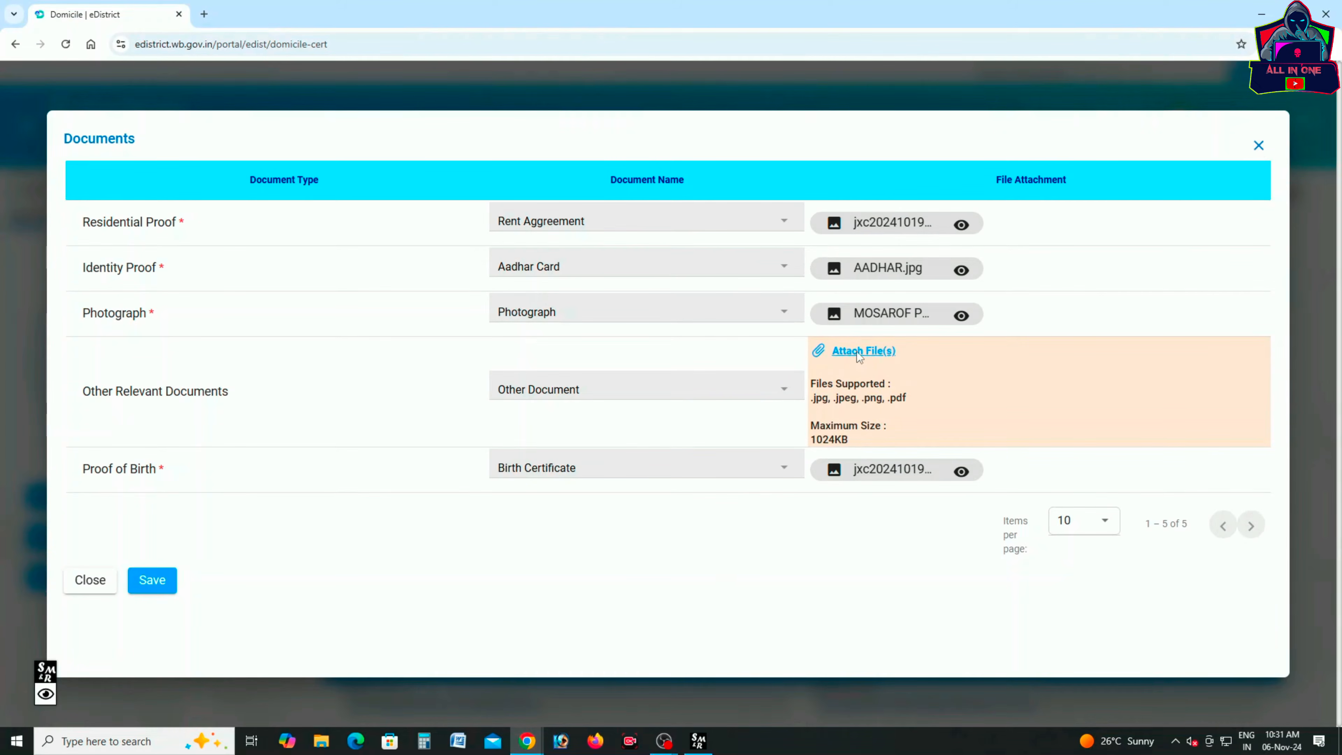
{"action": "left_click", "coordinate": [861, 351]}
Step: Select the police clearance certificate PDF on the Desktop and attach it
{"action": "left_click", "coordinate": [386, 215]}
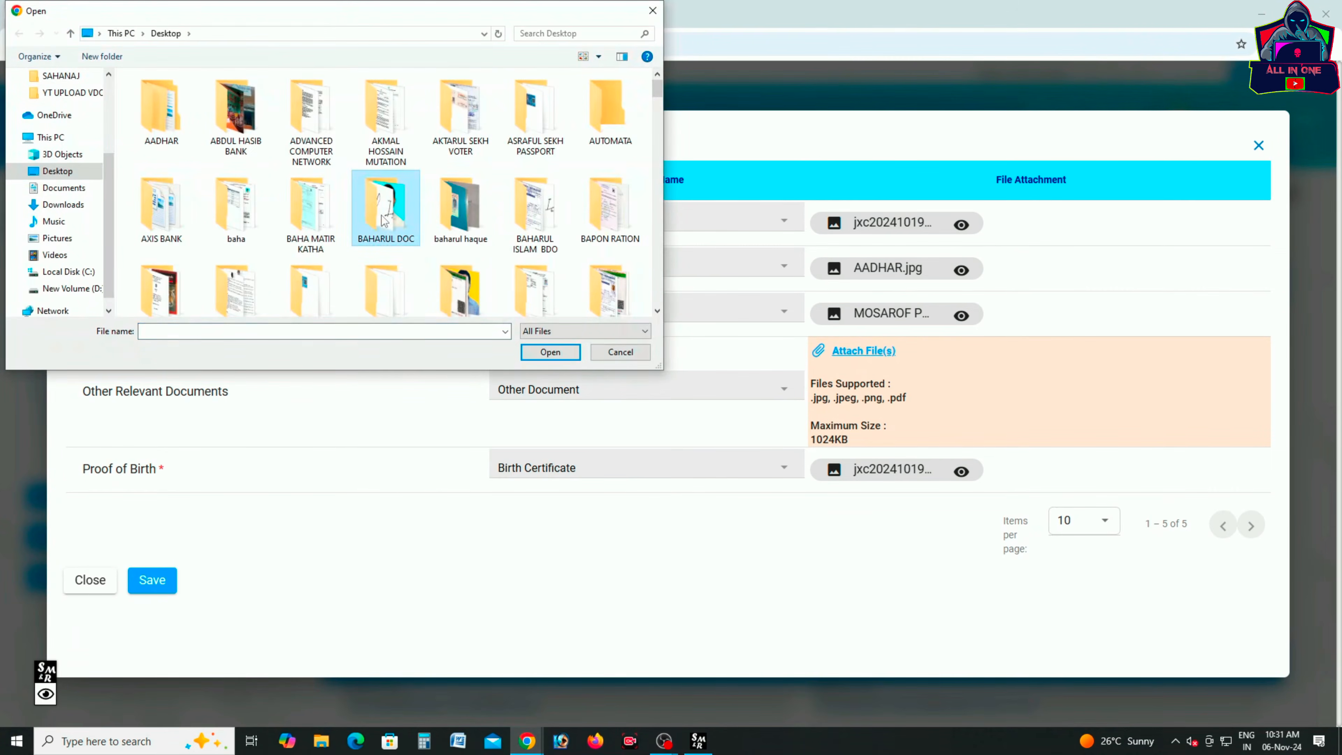
{"action": "key", "text": "m"}
{"action": "key", "text": "m"}
{"action": "key", "text": "m"}
{"action": "key", "text": "m"}
{"action": "key", "text": "m"}
{"action": "key", "text": "m"}
{"action": "key", "text": "m"}
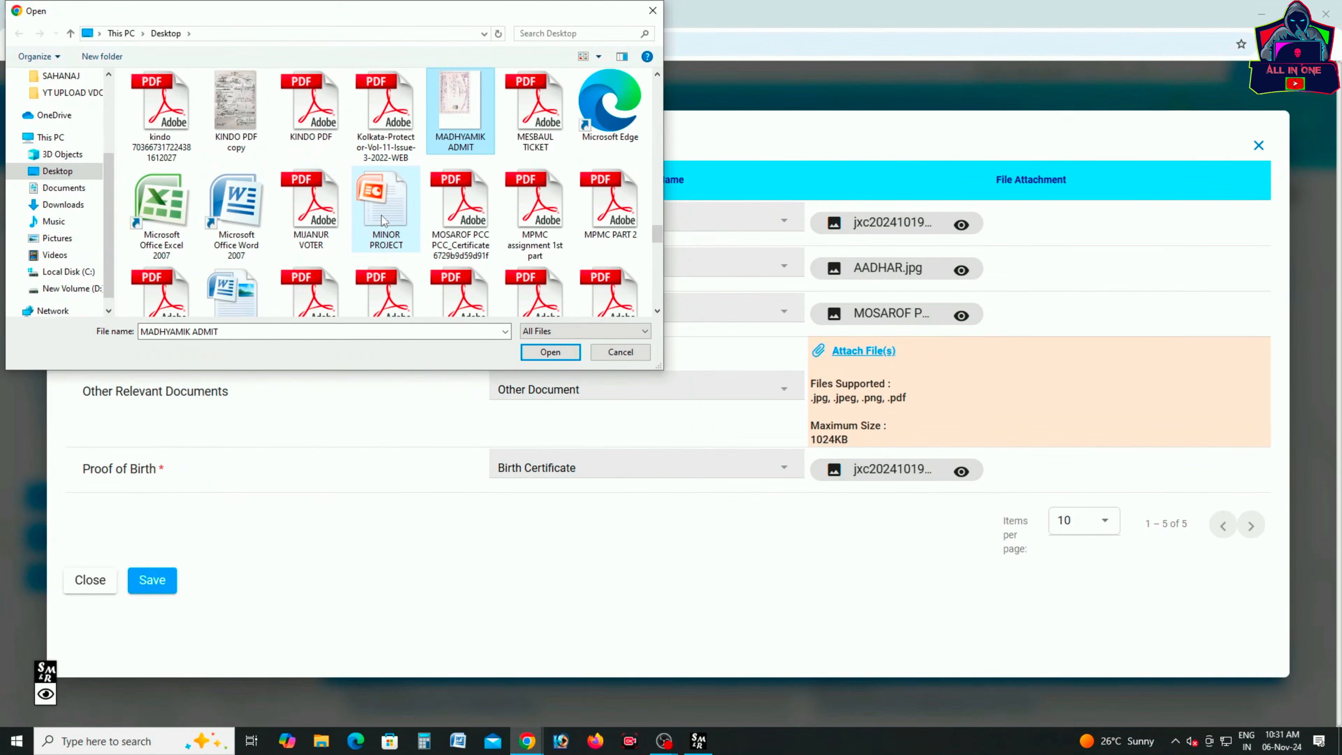
{"action": "key", "text": "m"}
{"action": "key", "text": "m"}
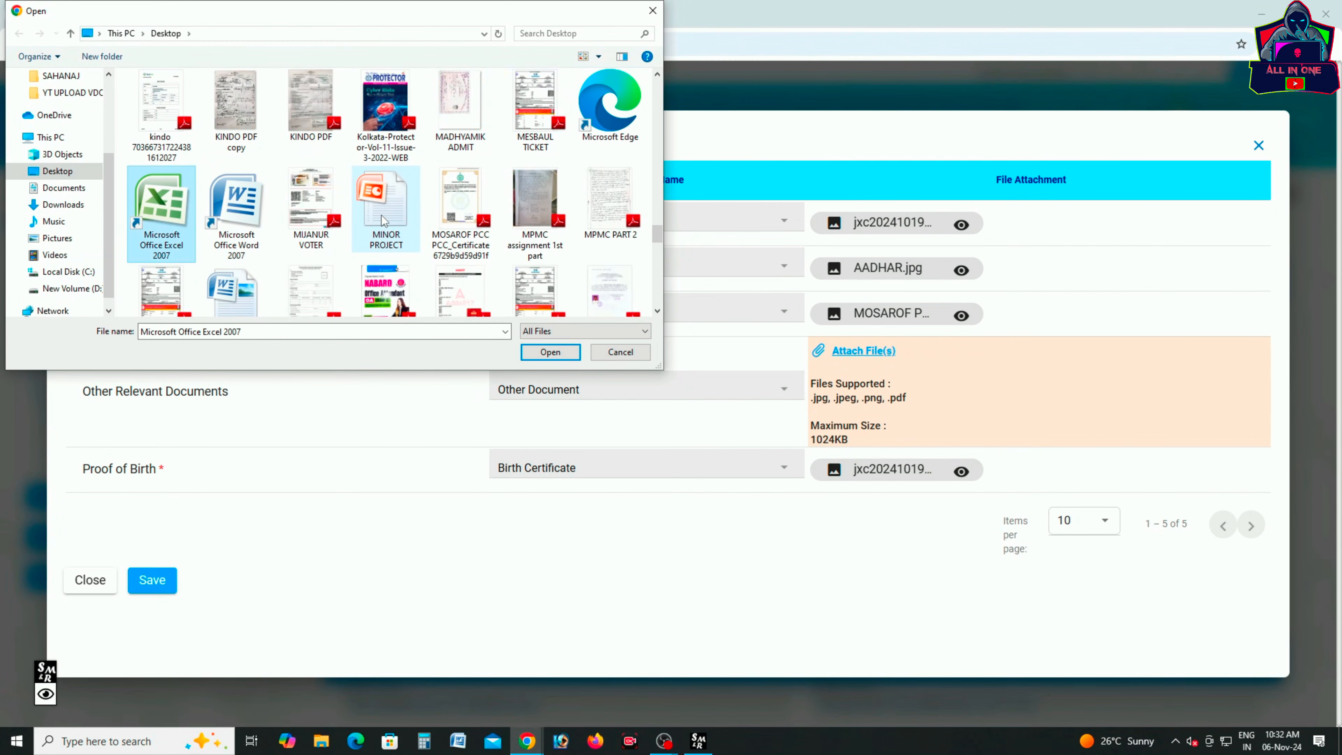
{"action": "key", "text": "m"}
{"action": "key", "text": "m"}
{"action": "key", "text": "m"}
{"action": "key", "text": "m"}
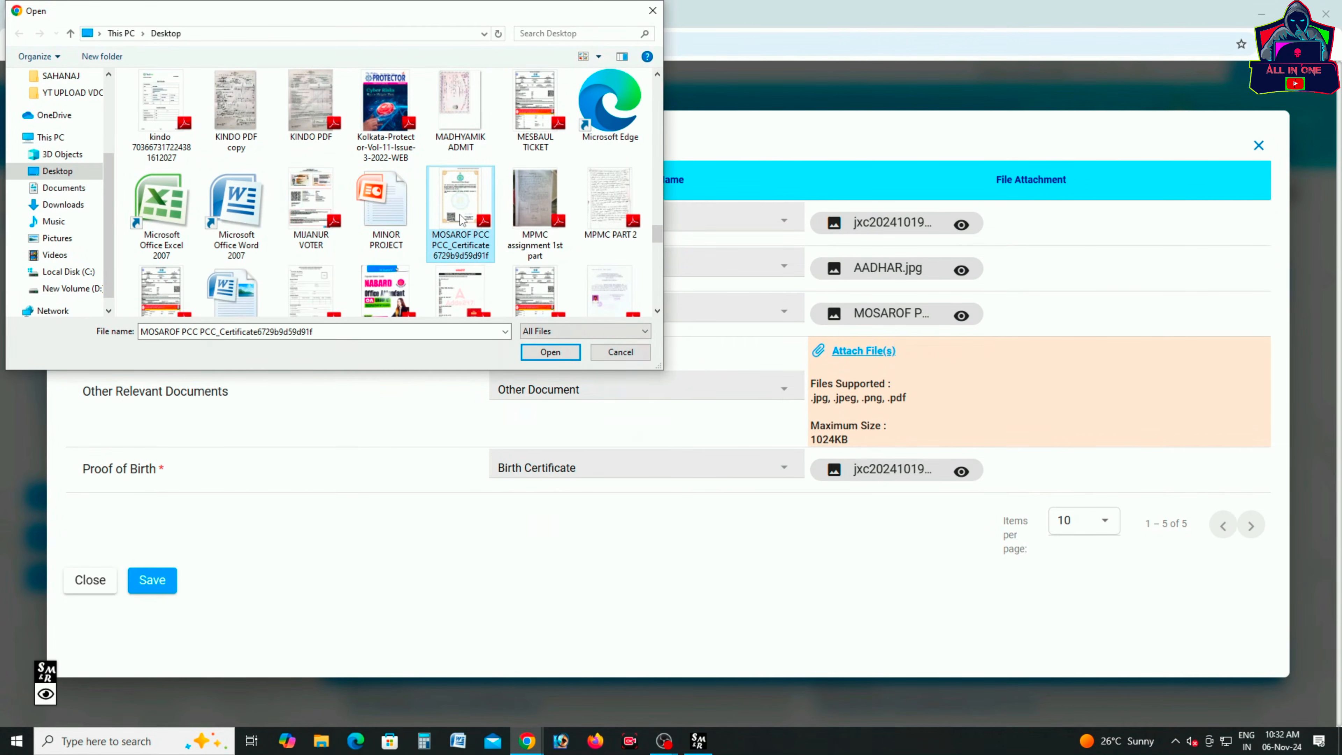
{"action": "key", "text": "Return"}
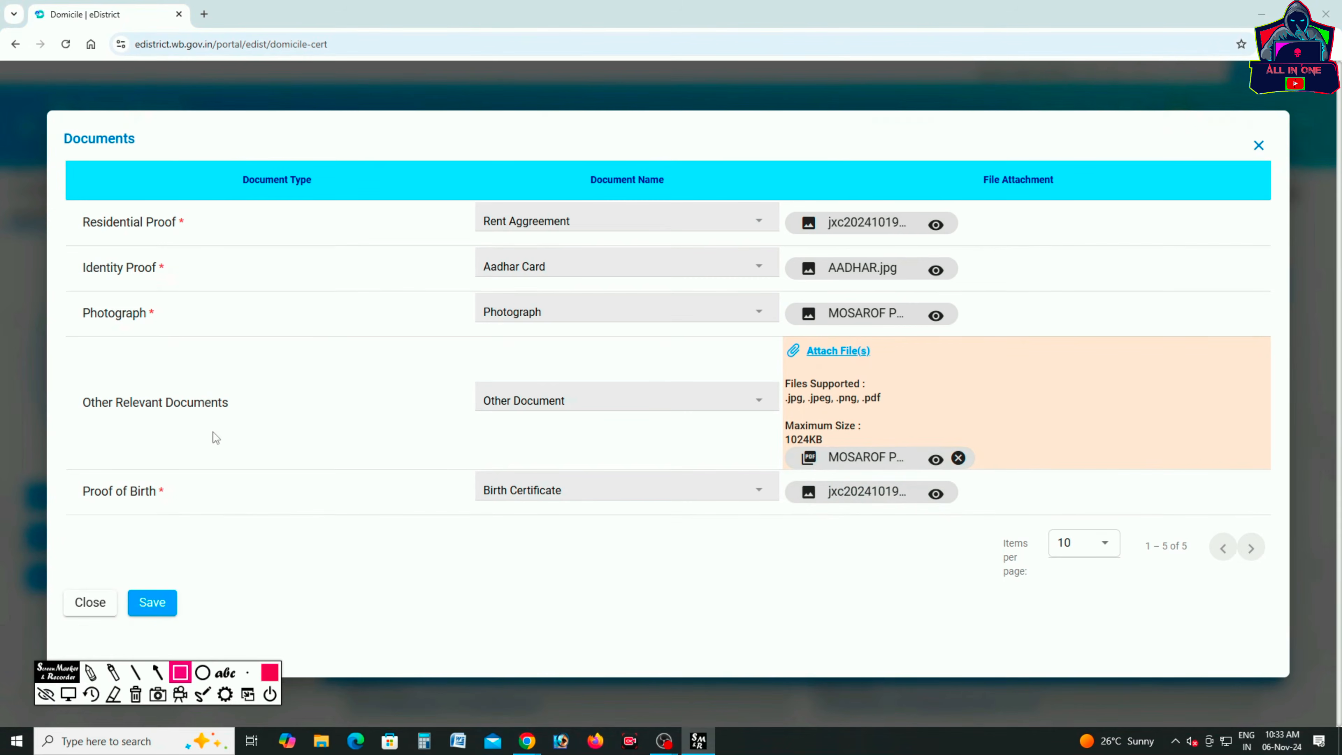
Step: Save all five document attachments, including the PCC PDF under Other Relevant Documents
{"action": "mouse_move", "coordinate": [55, 379]}
{"action": "left_mouse_down"}
{"action": "mouse_move", "coordinate": [1069, 418]}
{"action": "mouse_move", "coordinate": [1099, 436]}
{"action": "mouse_move", "coordinate": [1105, 412]}
{"action": "left_mouse_up"}
{"action": "left_click_drag", "start_coordinate": [785, 444], "coordinate": [984, 471]}
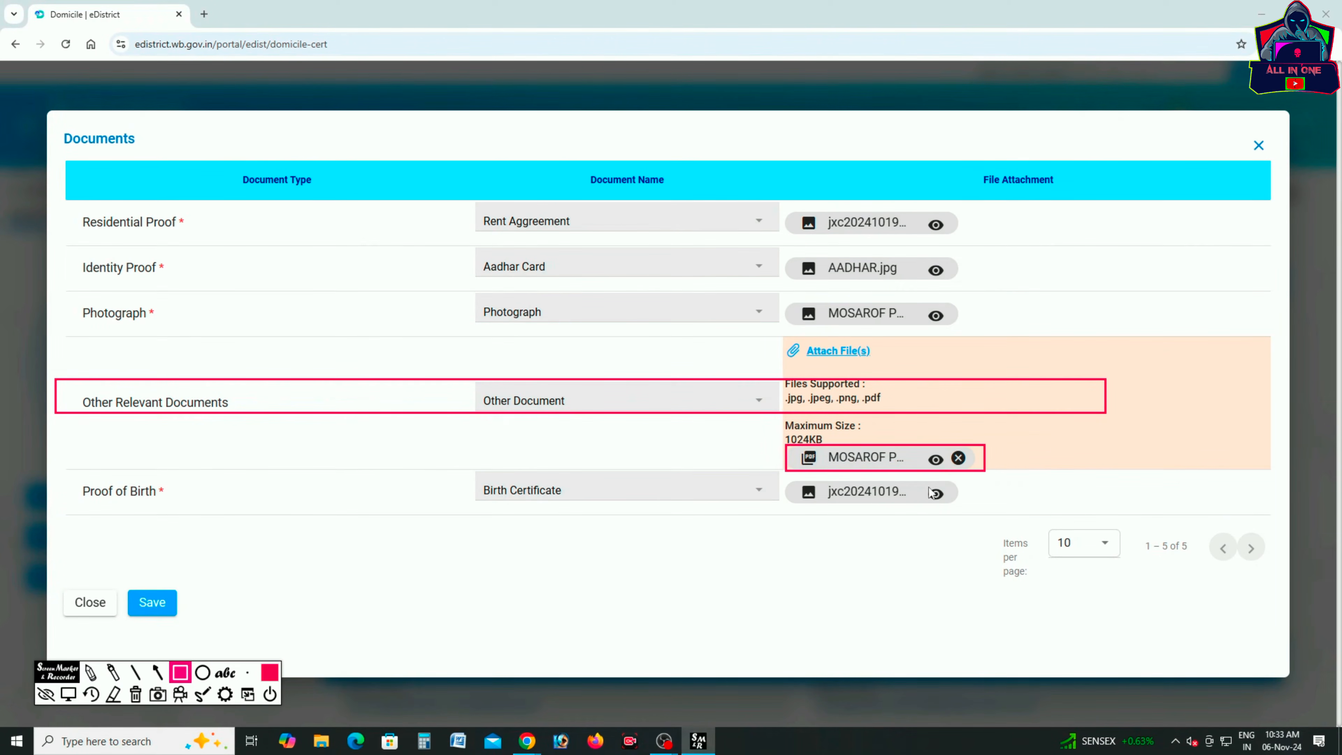
{"action": "left_click_drag", "start_coordinate": [132, 570], "coordinate": [212, 627]}
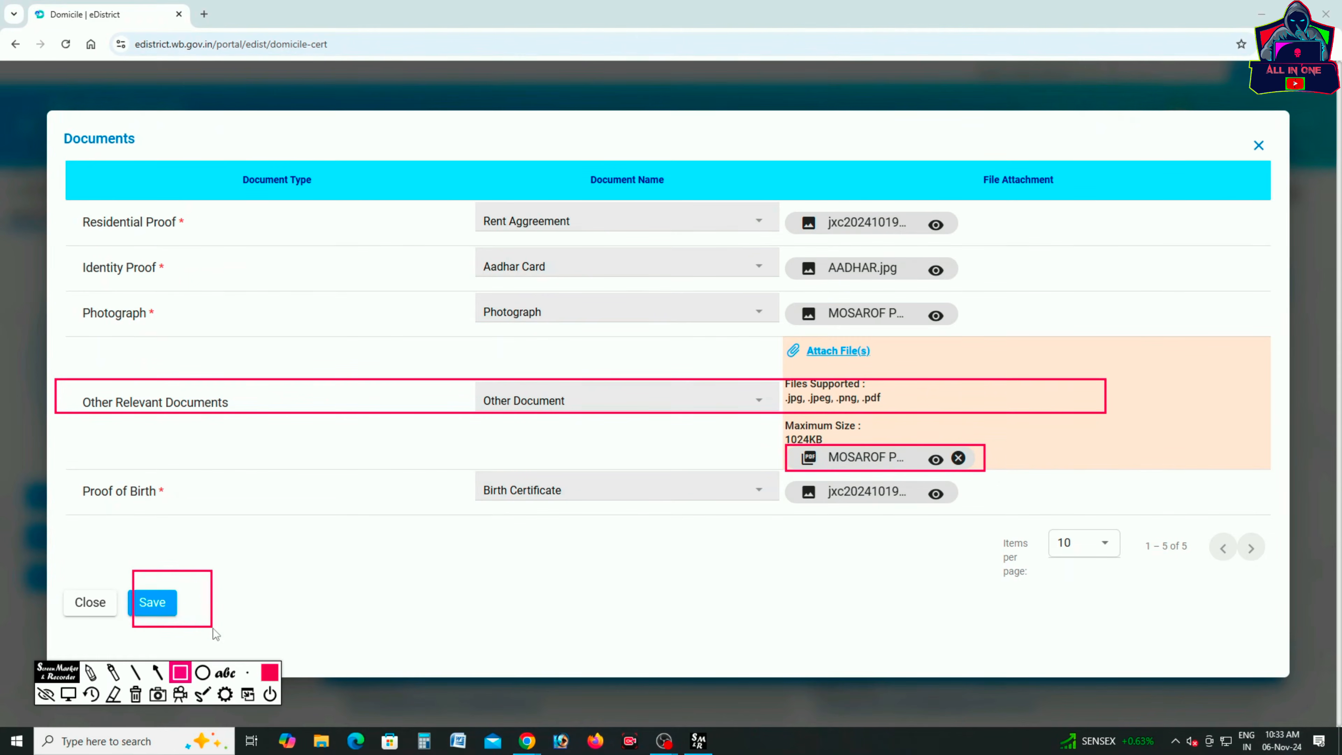
{"action": "left_click_drag", "start_coordinate": [125, 571], "coordinate": [228, 643]}
{"action": "left_click", "coordinate": [135, 693]}
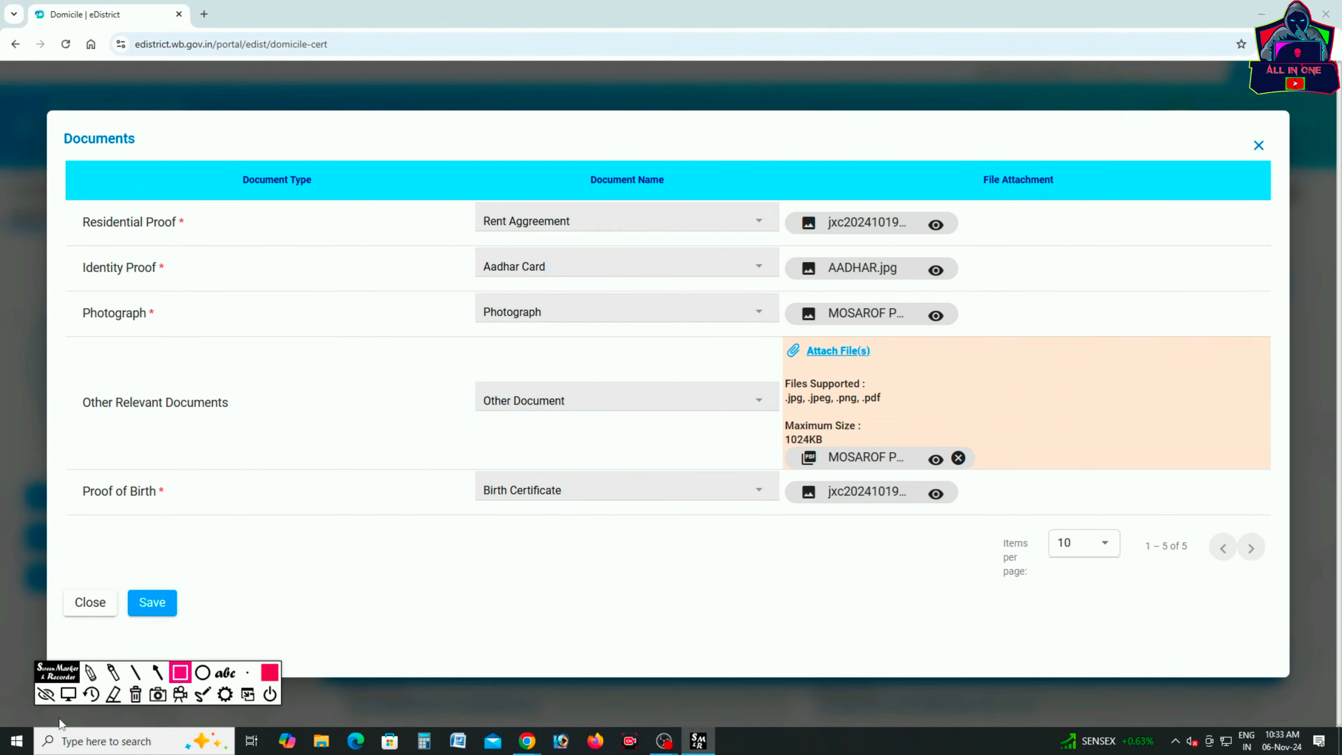
{"action": "left_click", "coordinate": [46, 694]}
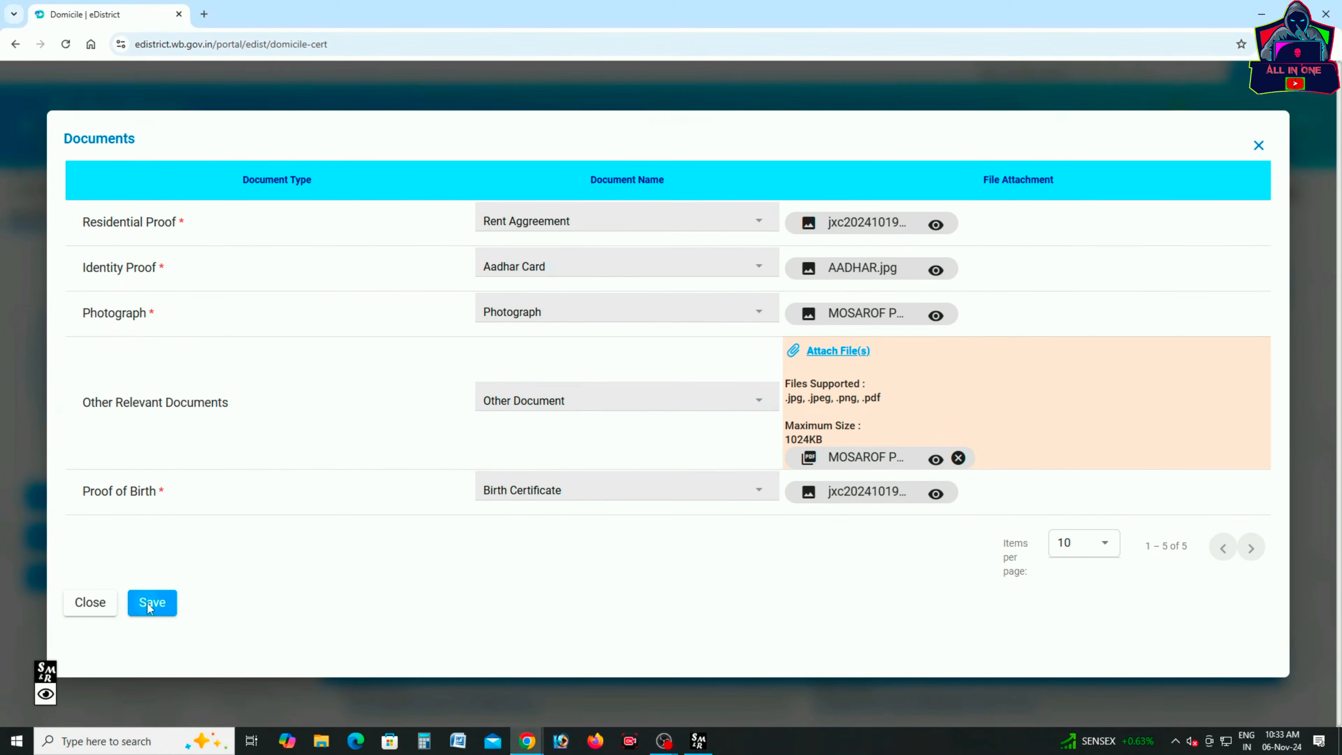
{"action": "left_click", "coordinate": [149, 605]}
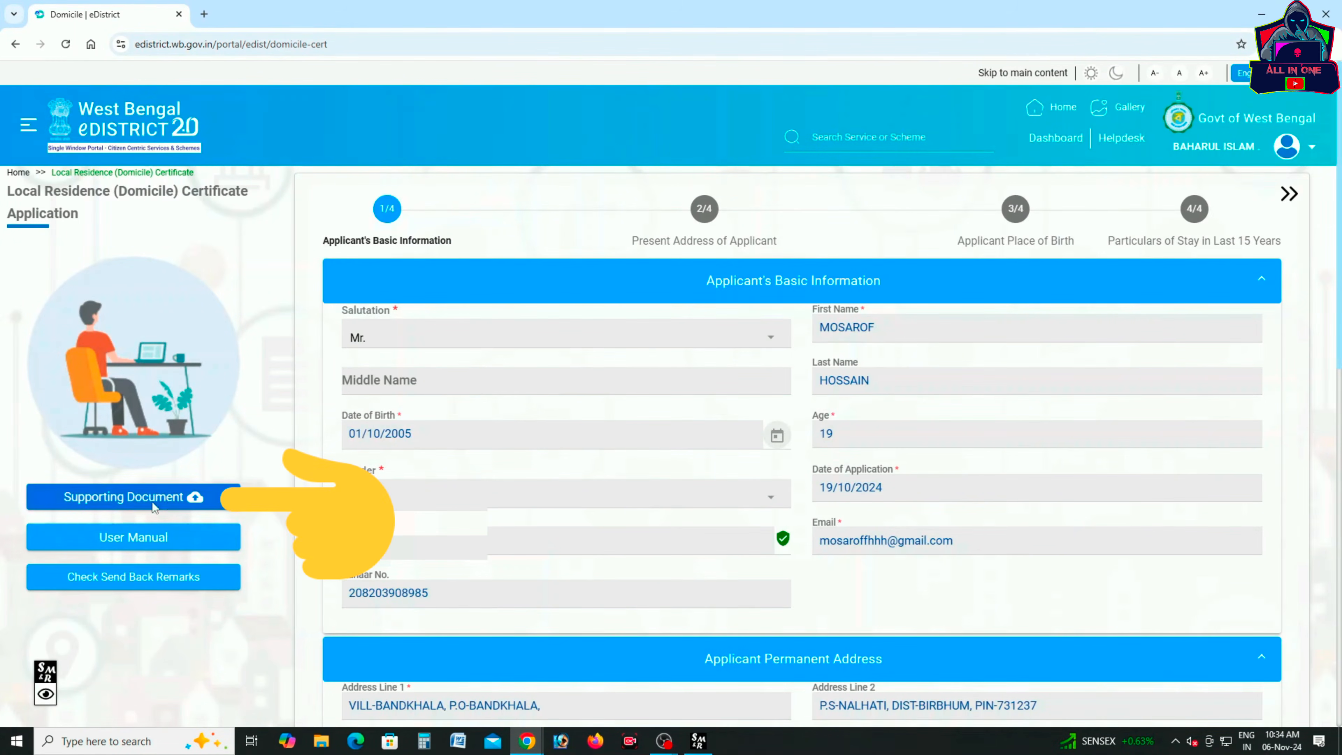
Step: Reopen Supporting Document and download the attached police clearance certificate PDF to view it
{"action": "left_click", "coordinate": [165, 499]}
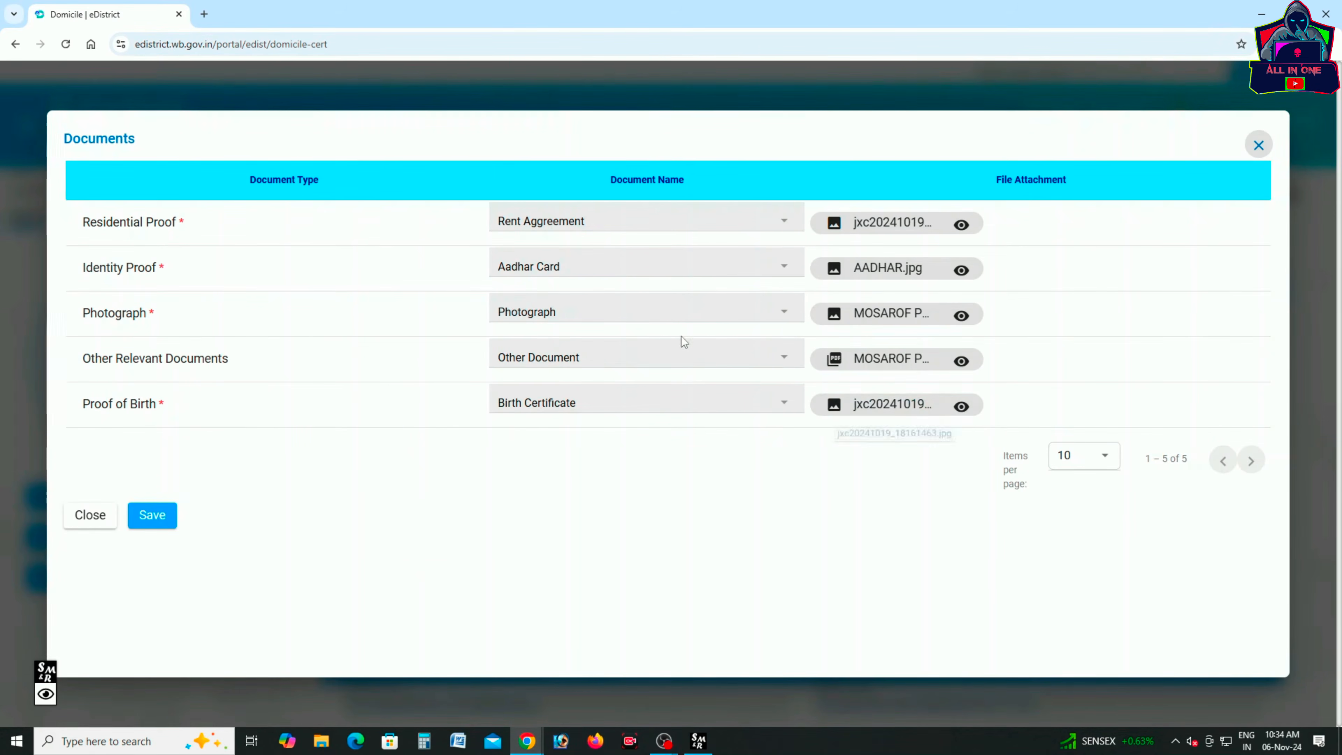
{"action": "left_click", "coordinate": [874, 359]}
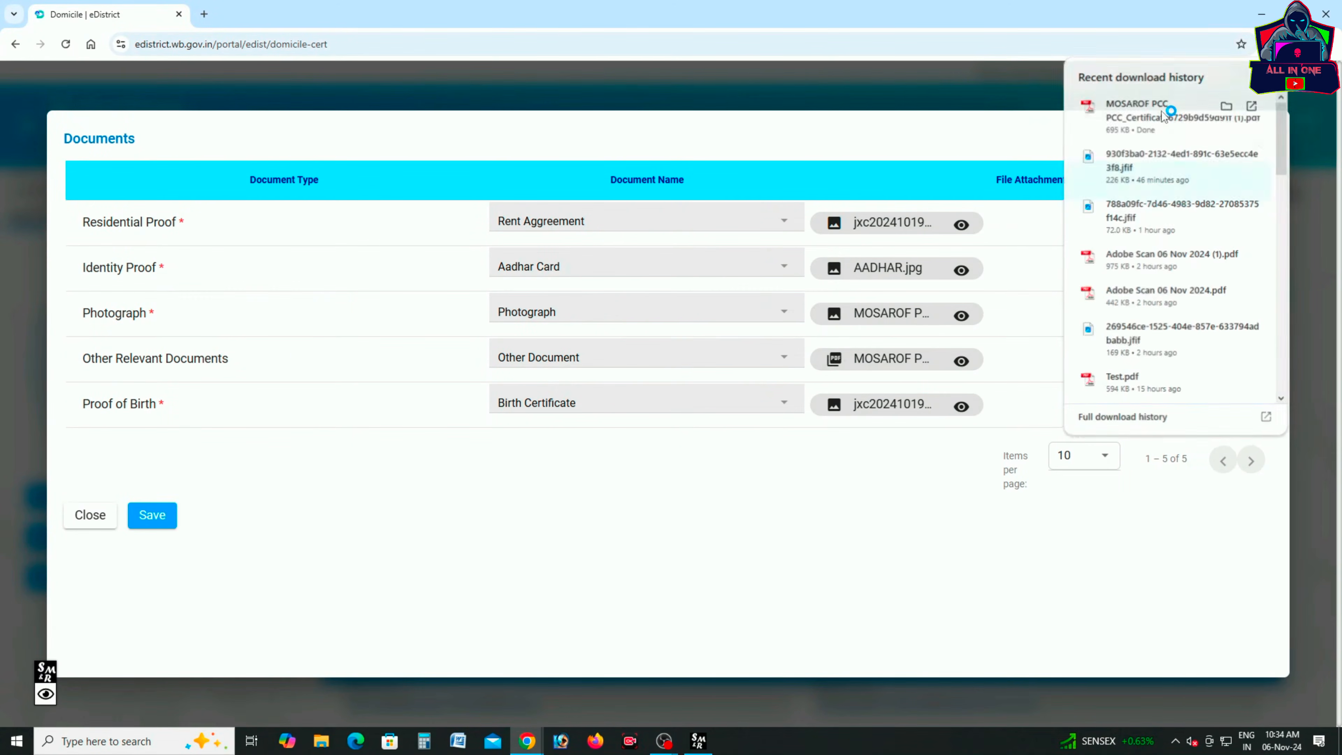
{"action": "left_click", "coordinate": [1162, 114]}
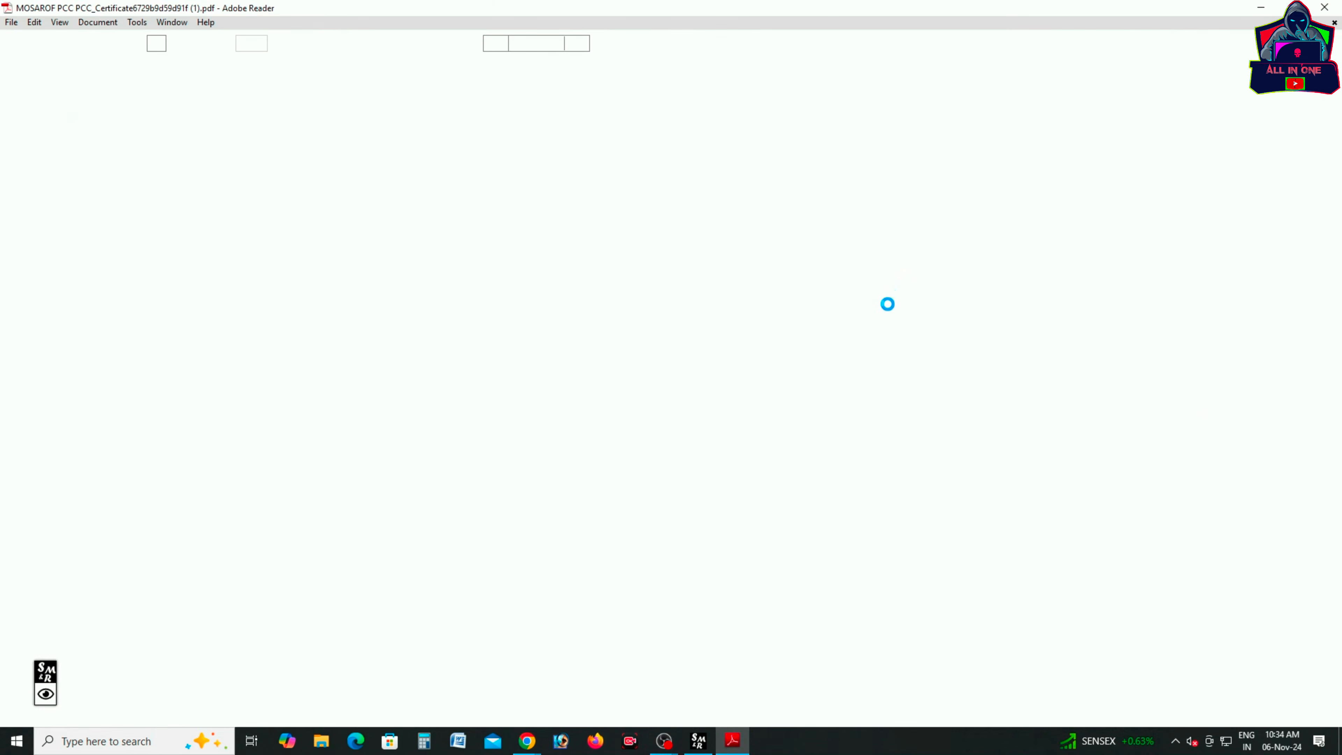
Step: Scroll through both certificate pages in Adobe Reader, then close the viewer
{"action": "scroll", "coordinate": [825, 384], "scroll_direction": "down", "scroll_amount": 2}
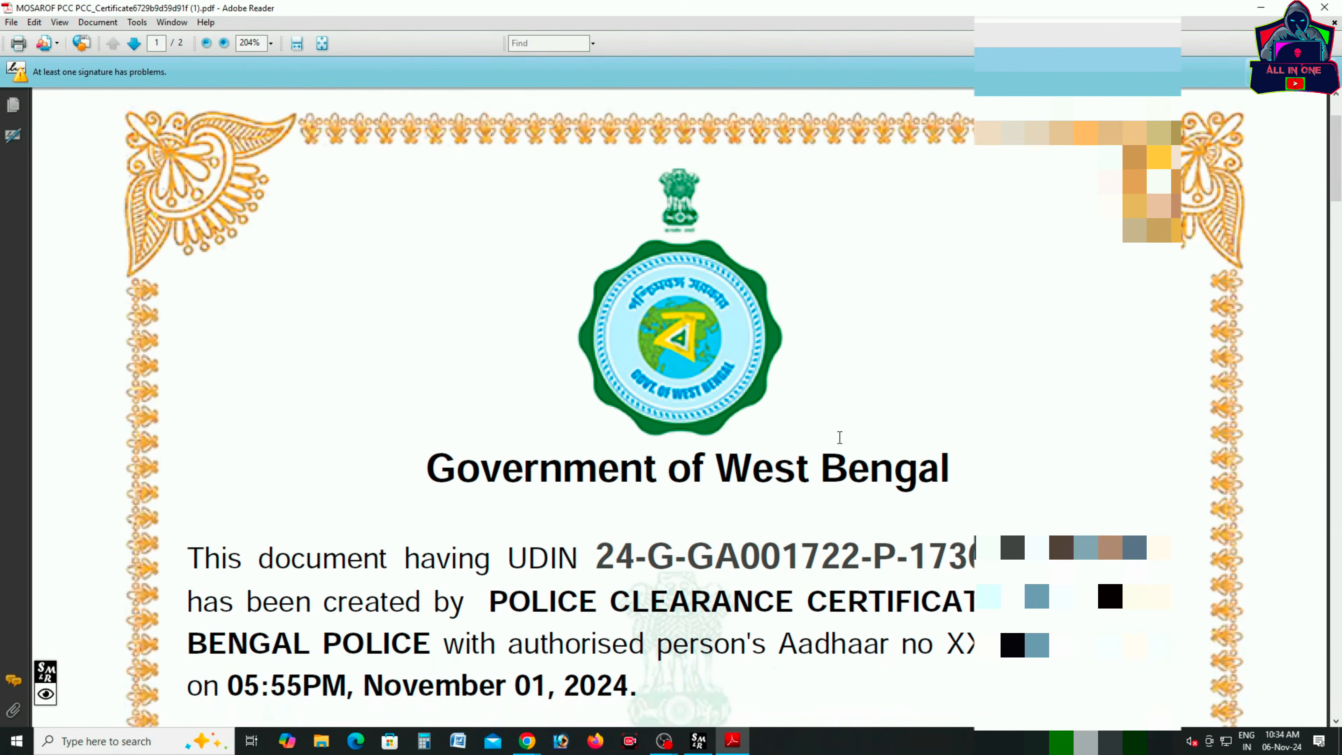
{"action": "scroll", "coordinate": [839, 437], "scroll_direction": "down", "scroll_amount": 15}
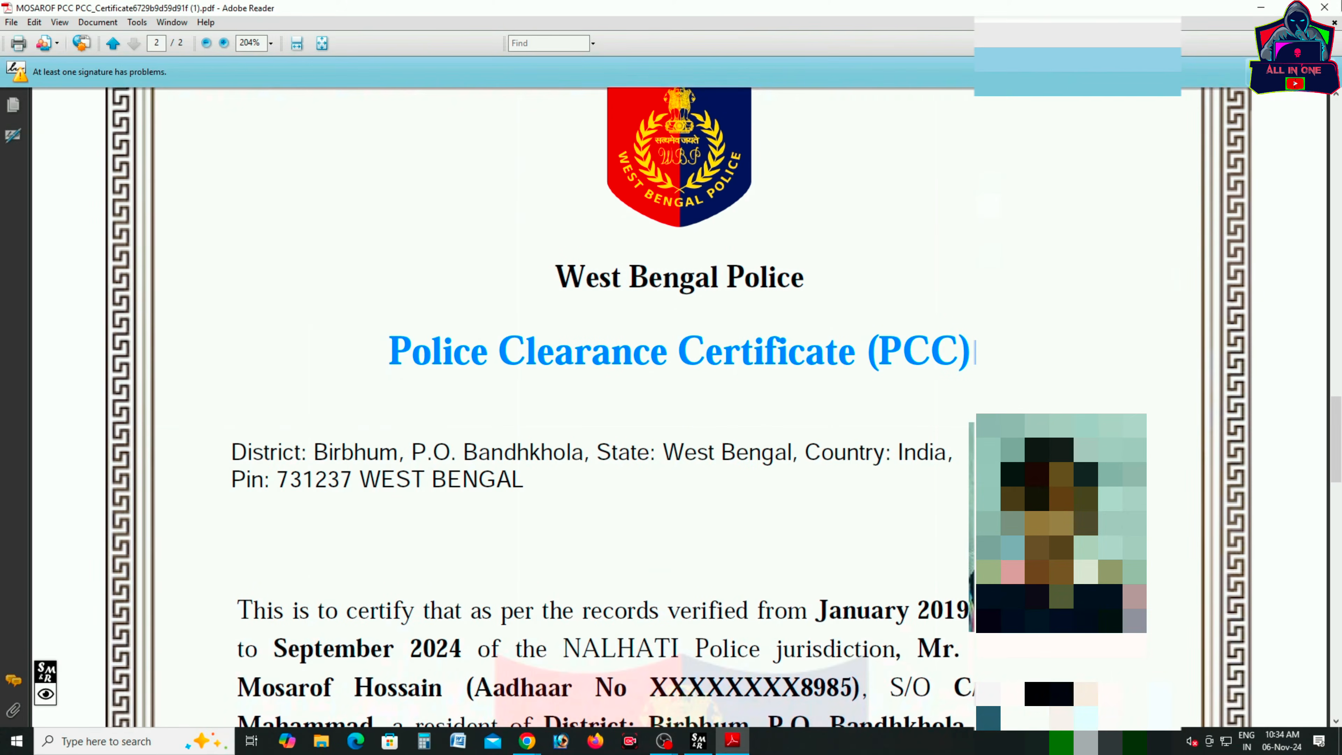
{"action": "left_click", "coordinate": [1324, 8]}
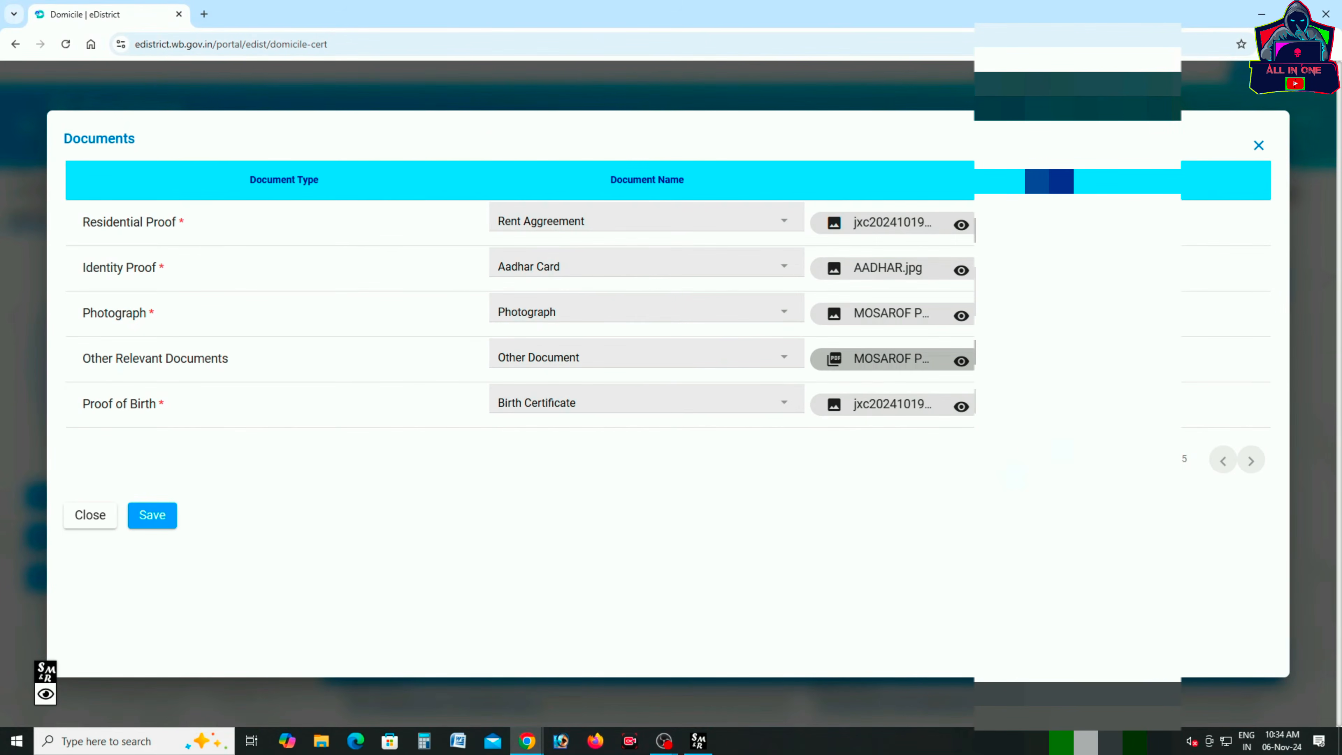
Step: Save the domicile form step by step from Basic Information through Other Details
{"action": "left_click", "coordinate": [87, 516]}
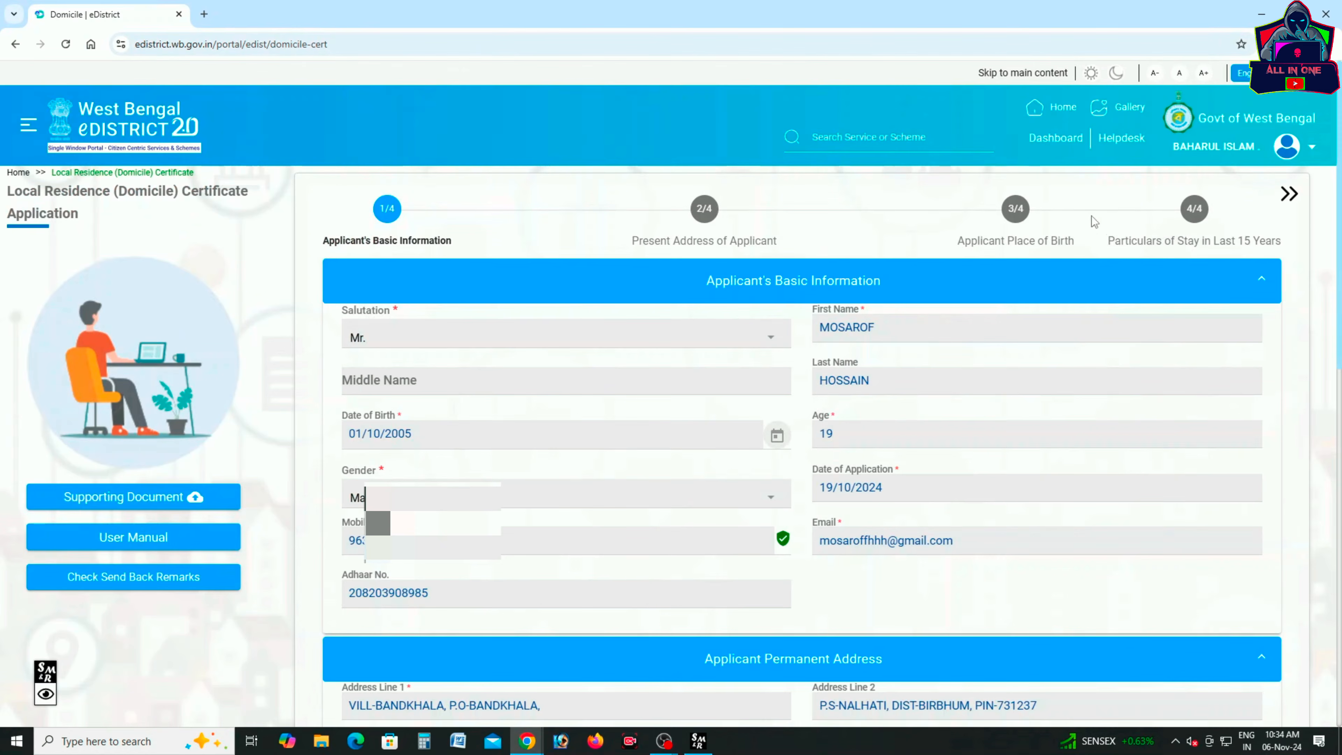
{"action": "scroll", "coordinate": [973, 464], "scroll_direction": "down", "scroll_amount": 15}
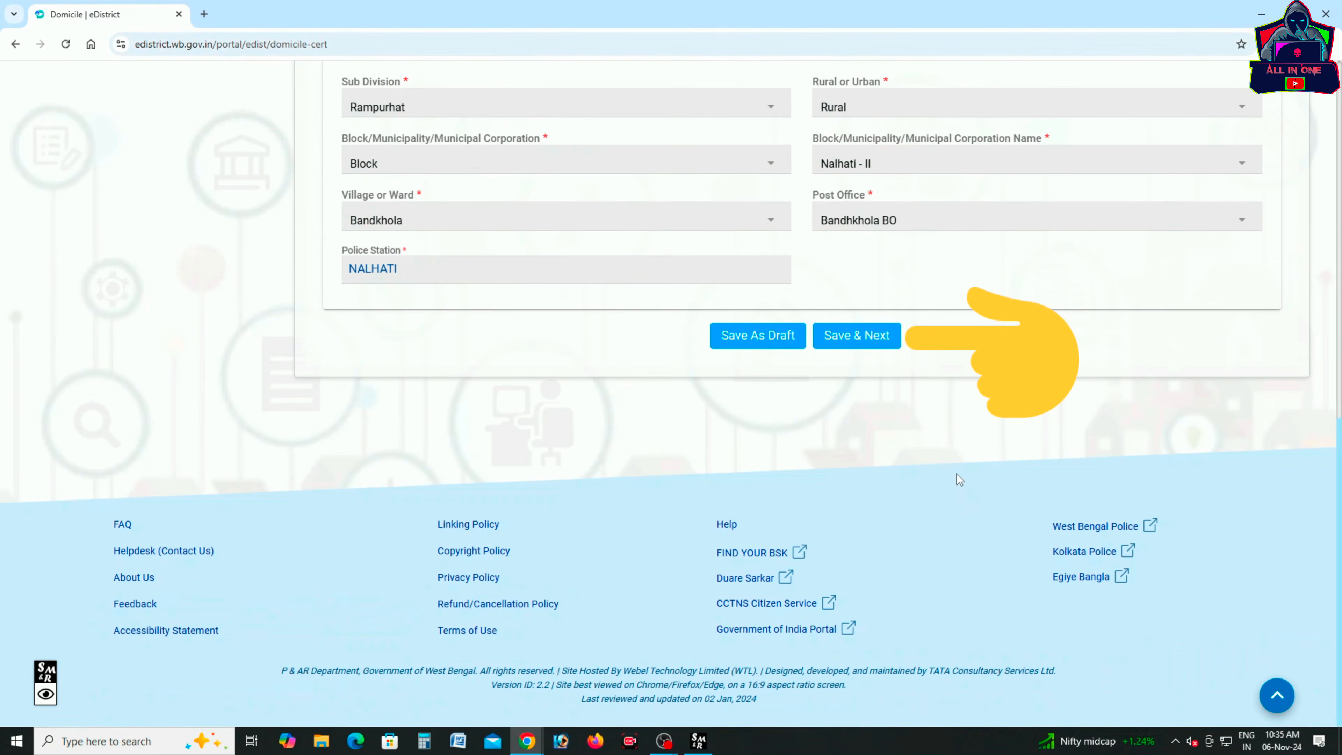
{"action": "left_click", "coordinate": [853, 342]}
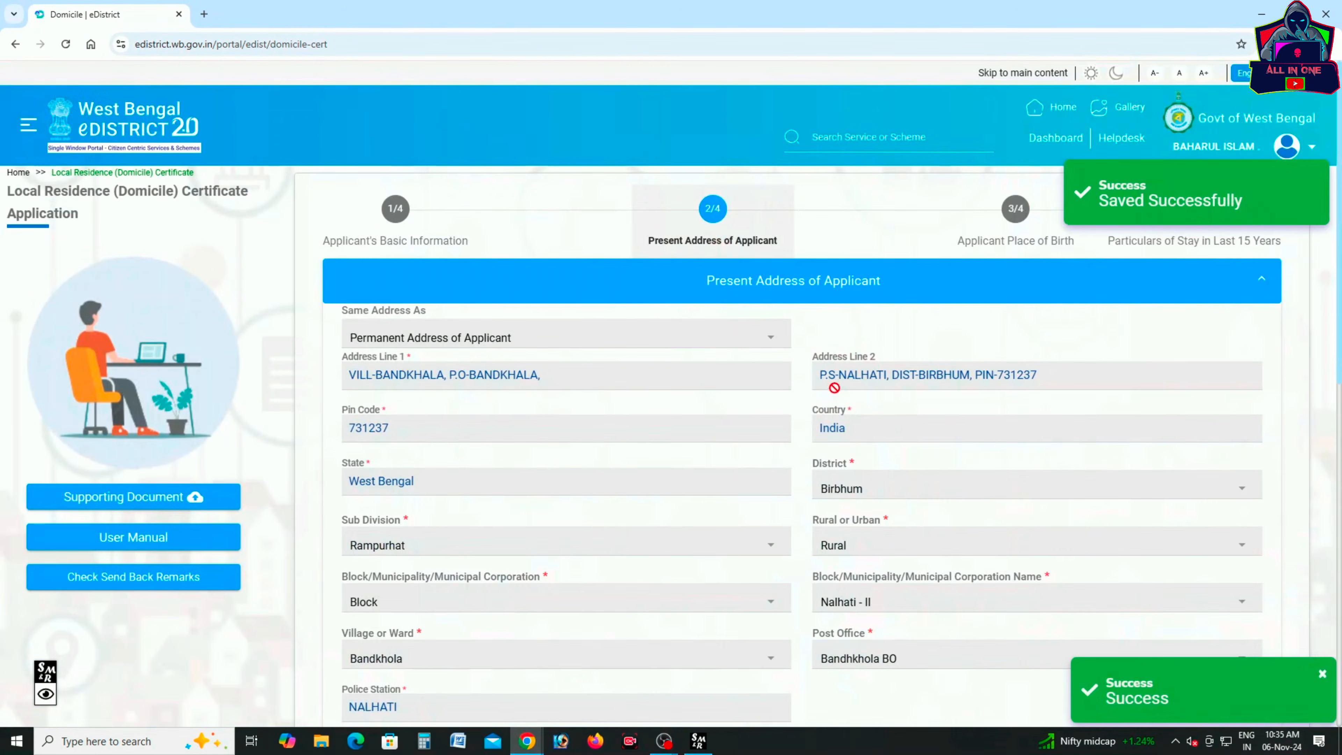
{"action": "scroll", "coordinate": [830, 429], "scroll_direction": "down", "scroll_amount": 10}
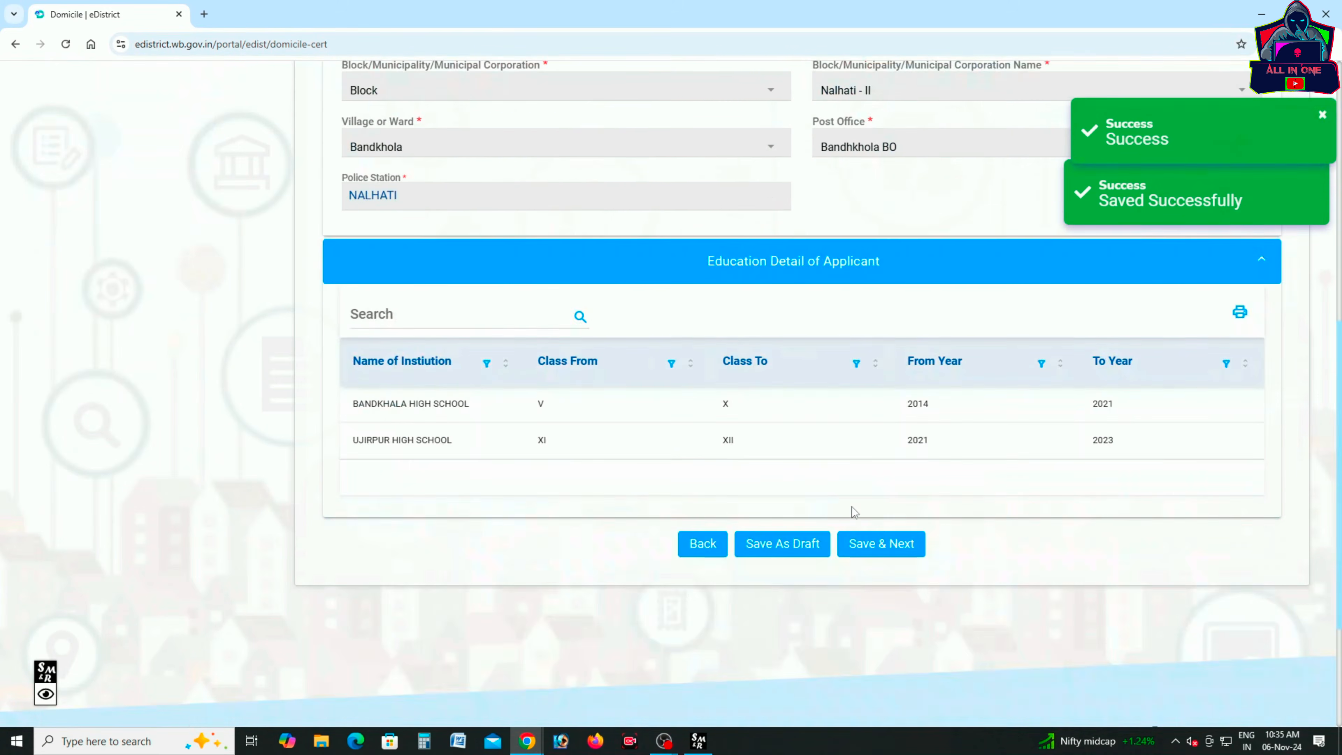
{"action": "left_click", "coordinate": [886, 544]}
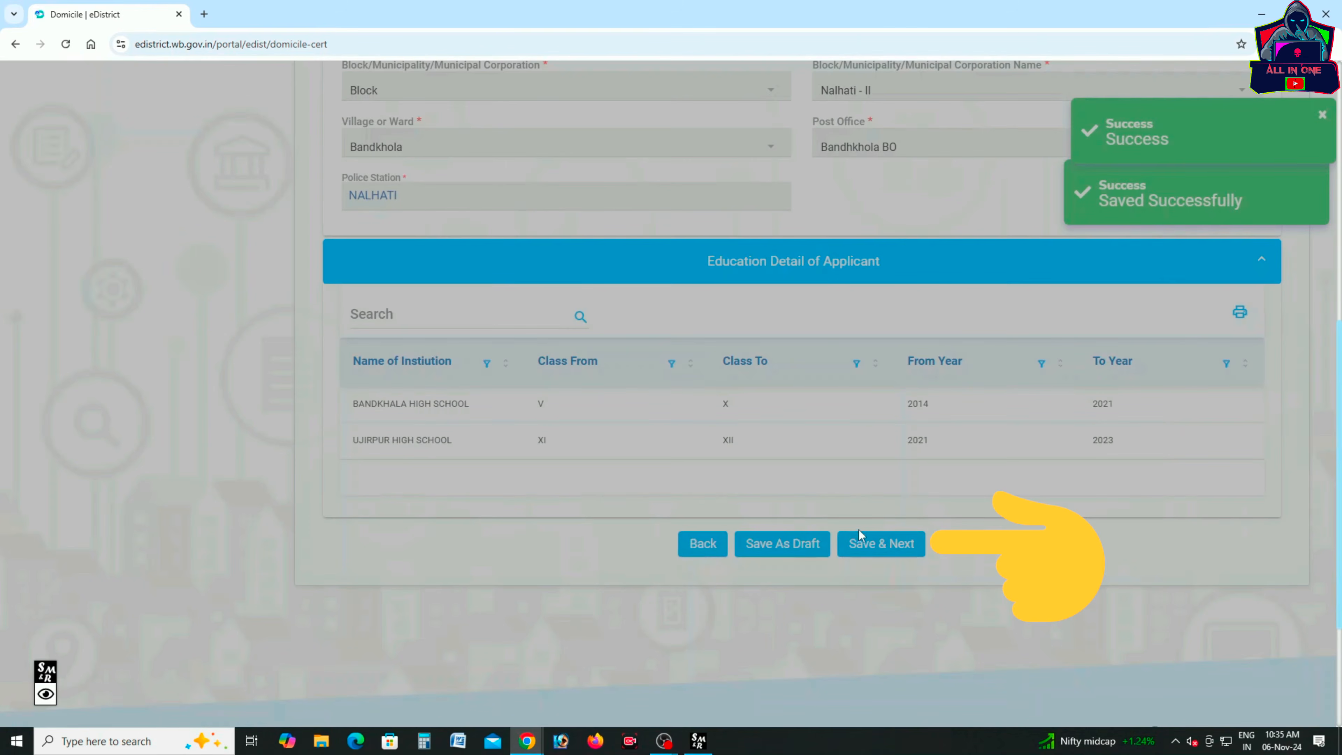
{"action": "scroll", "coordinate": [800, 537], "scroll_direction": "down", "scroll_amount": 5}
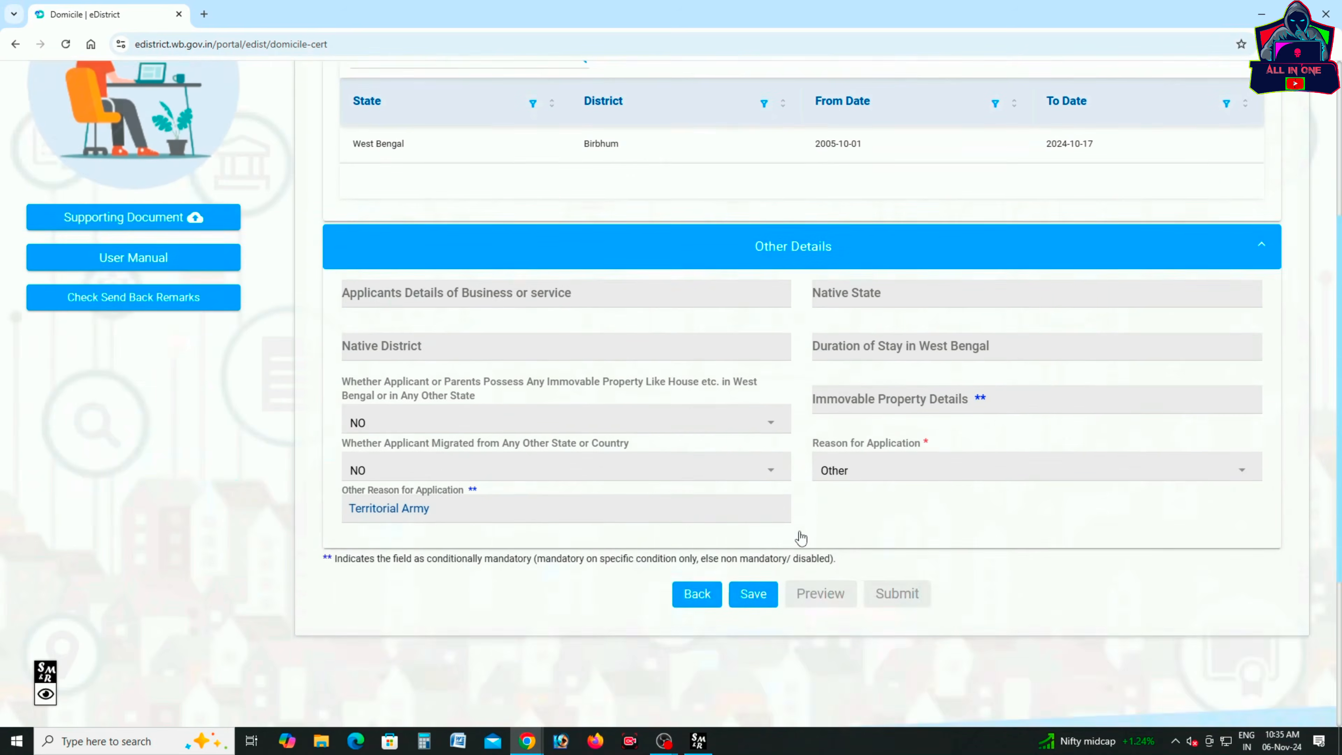
{"action": "scroll", "coordinate": [800, 537], "scroll_direction": "down", "scroll_amount": 4}
{"action": "left_click", "coordinate": [755, 384]}
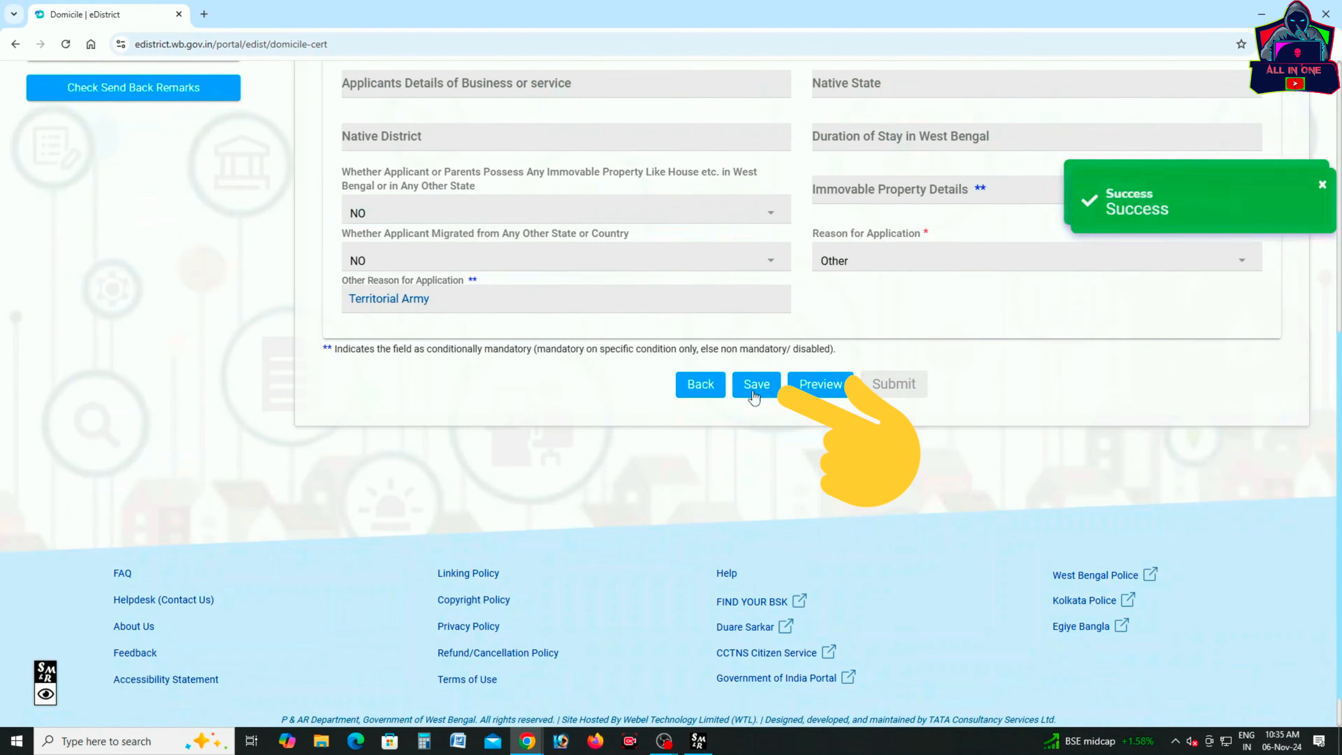
Step: Preview the filled domicile application as a PDF, then close the preview
{"action": "left_click", "coordinate": [821, 385]}
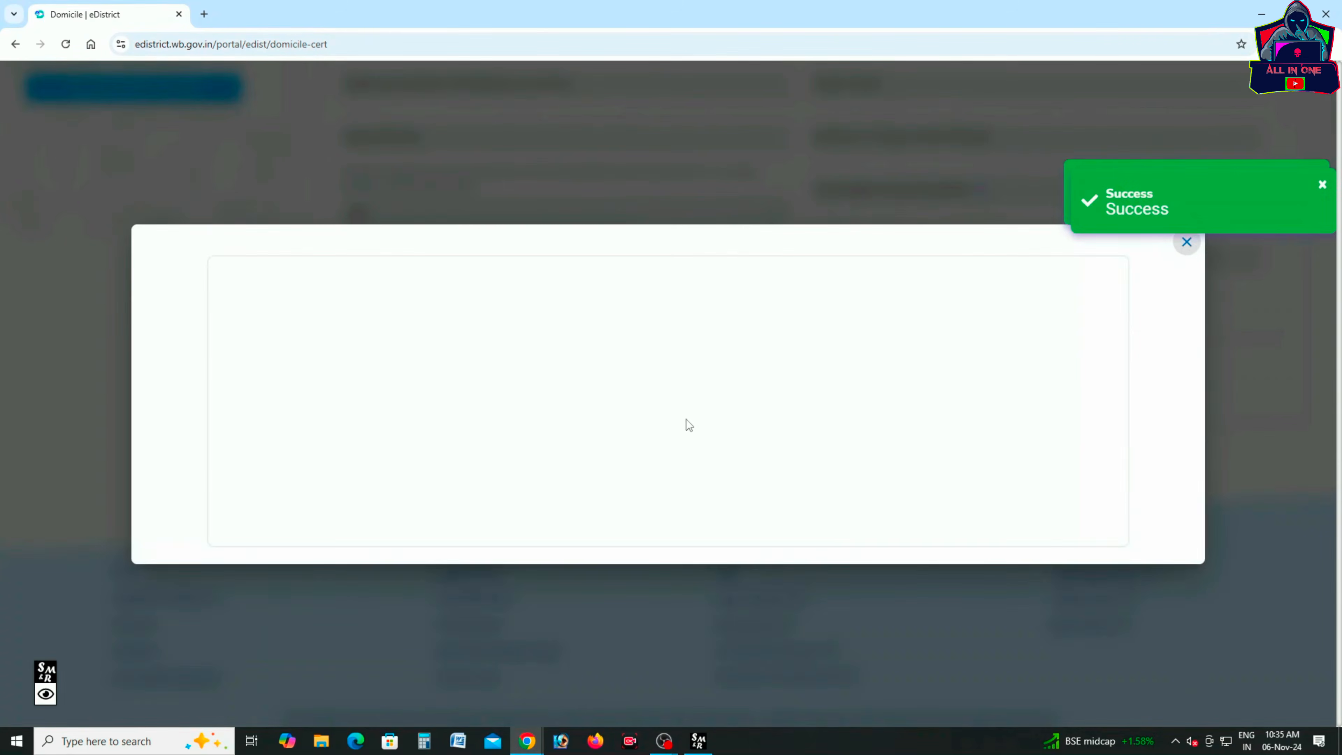
{"action": "scroll", "coordinate": [682, 434], "scroll_direction": "down", "scroll_amount": 1}
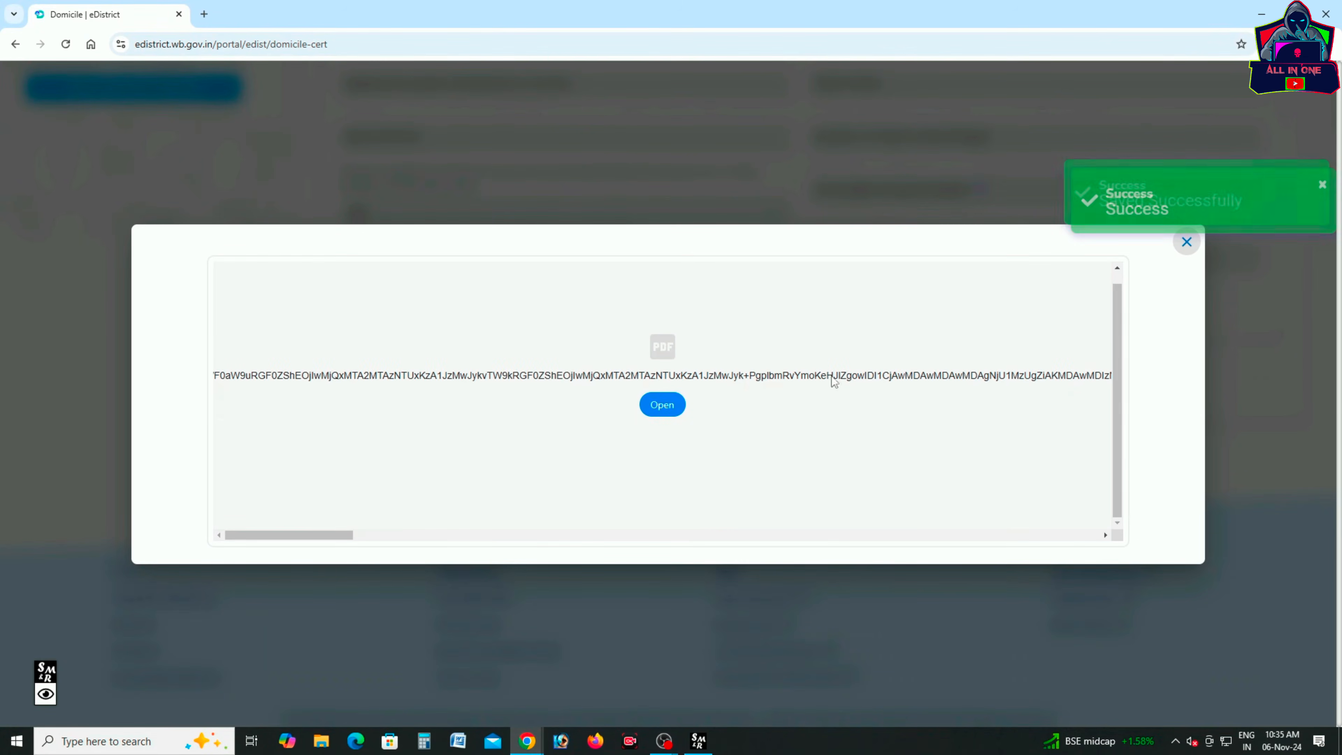
{"action": "left_click", "coordinate": [1184, 248]}
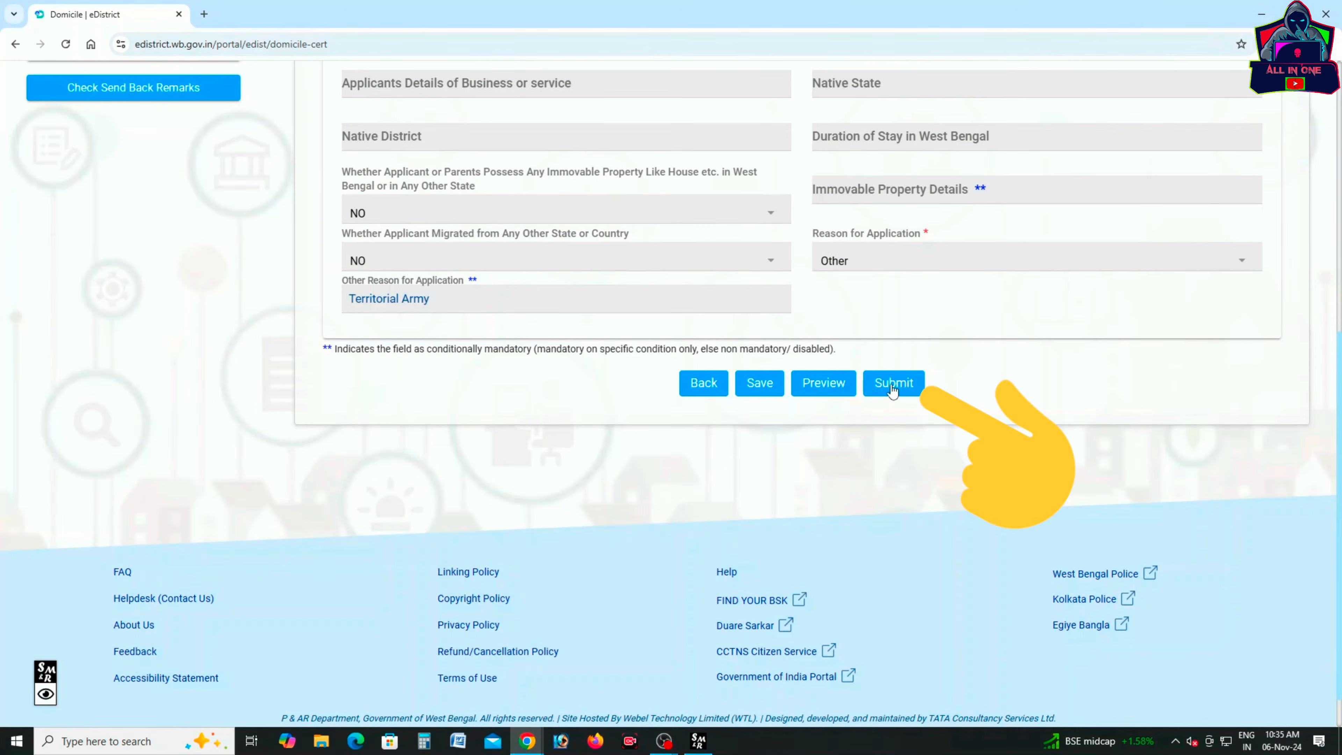
Step: Submit the domicile application
{"action": "left_click", "coordinate": [892, 386]}
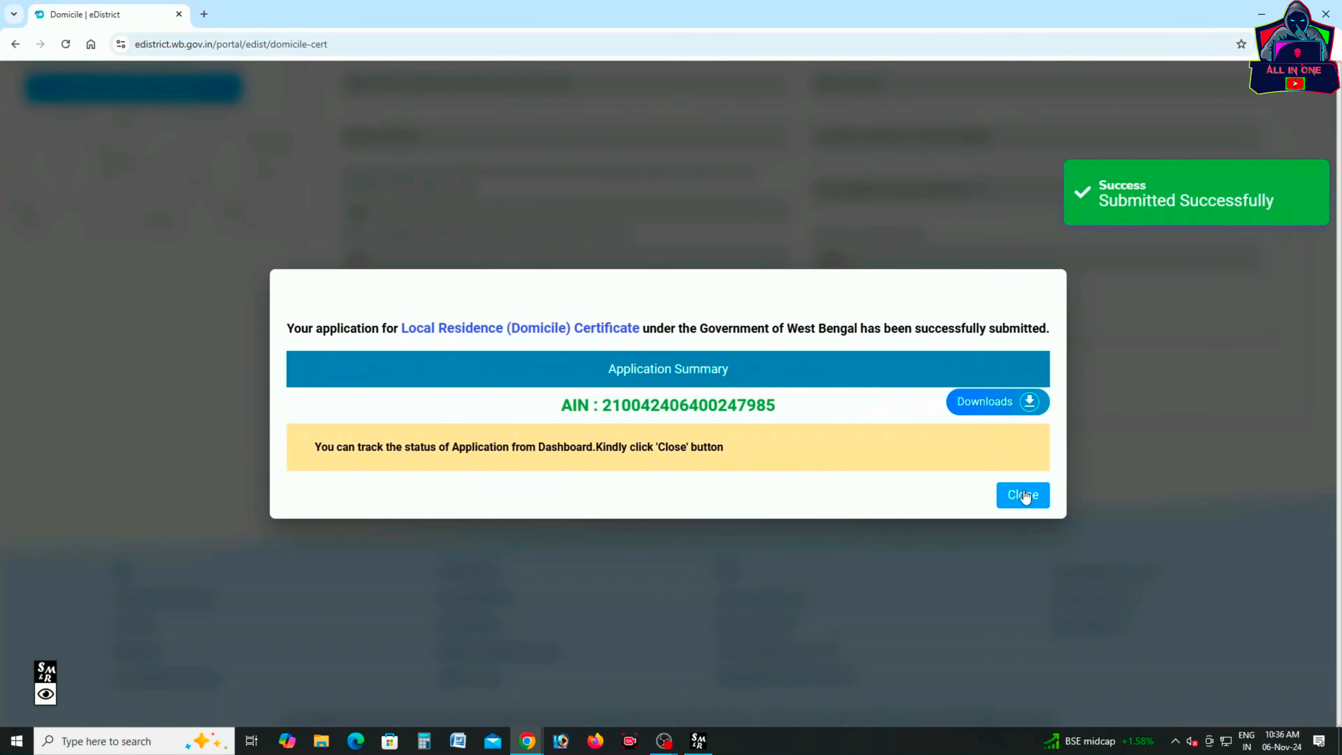
{"action": "left_click", "coordinate": [46, 695]}
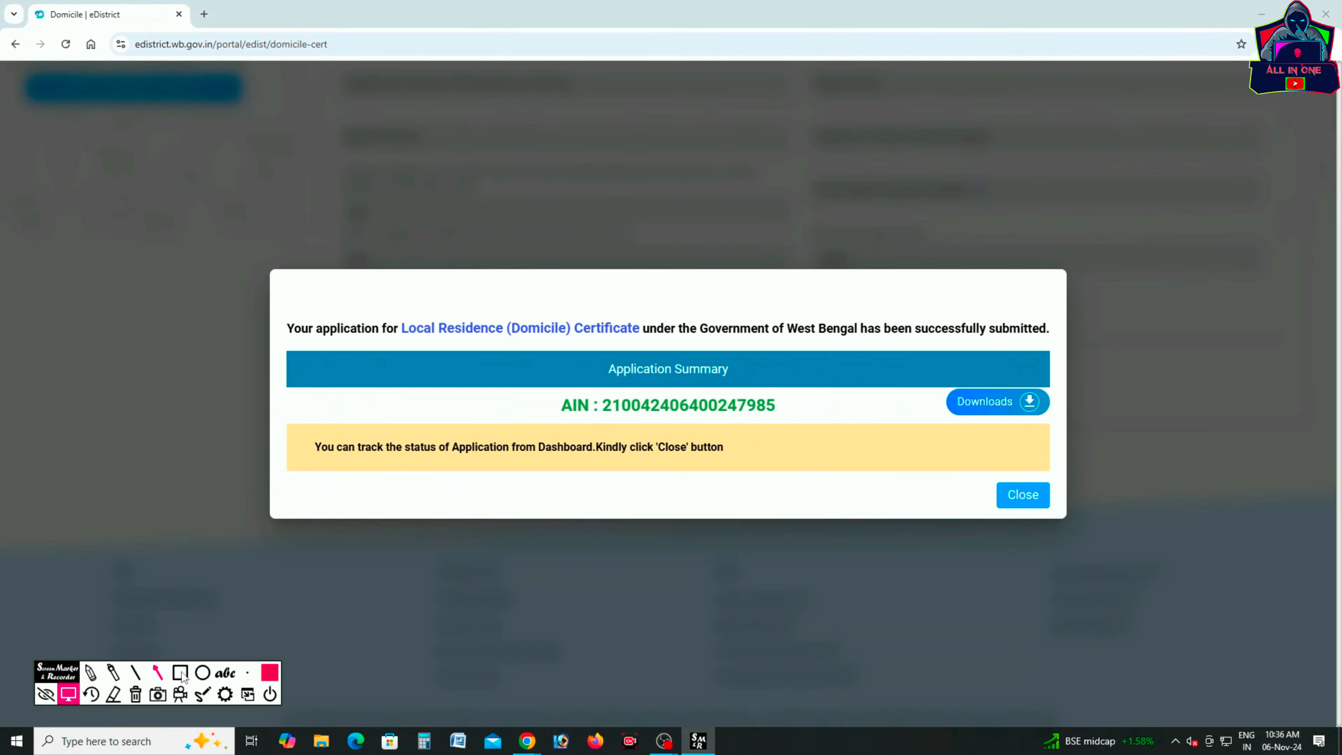
{"action": "left_click", "coordinate": [180, 672]}
{"action": "mouse_move", "coordinate": [269, 302]}
{"action": "left_mouse_down"}
{"action": "mouse_move", "coordinate": [984, 474]}
{"action": "mouse_move", "coordinate": [1059, 466]}
{"action": "left_mouse_up"}
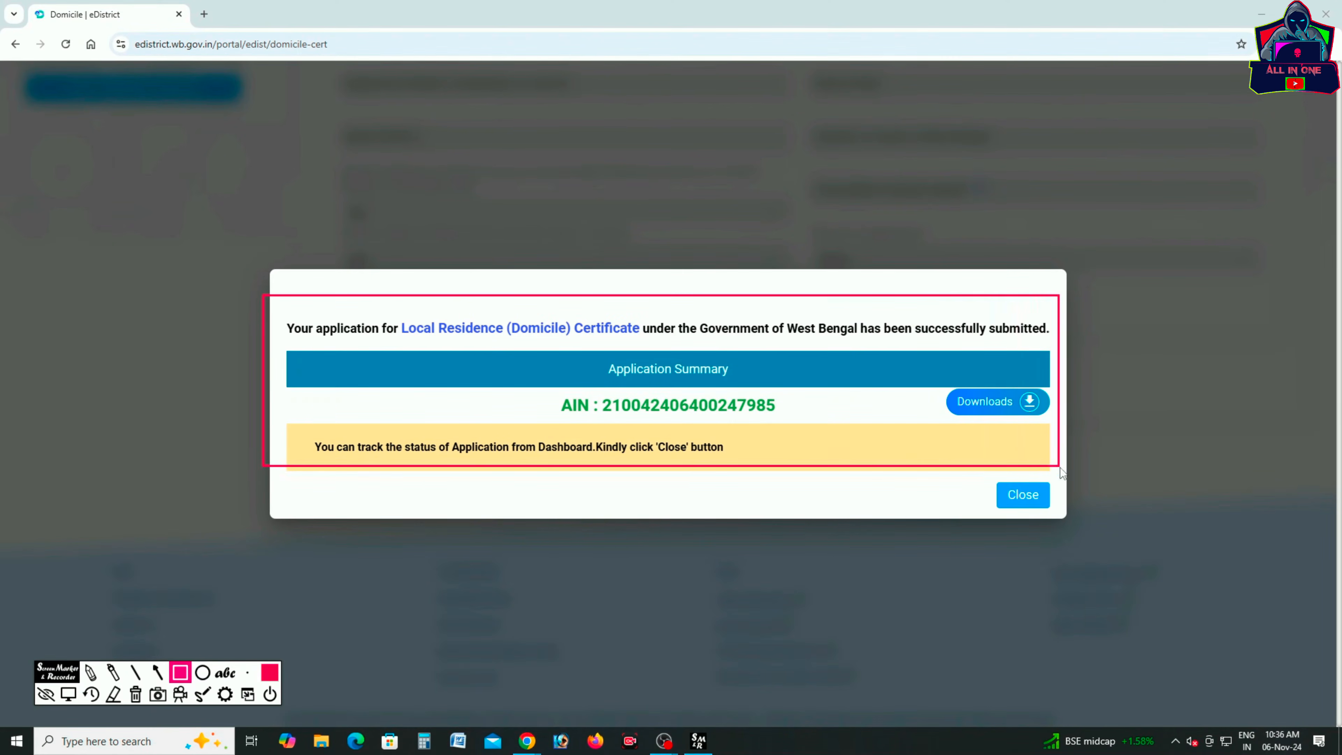
{"action": "left_click", "coordinate": [135, 694]}
{"action": "left_click", "coordinate": [44, 694]}
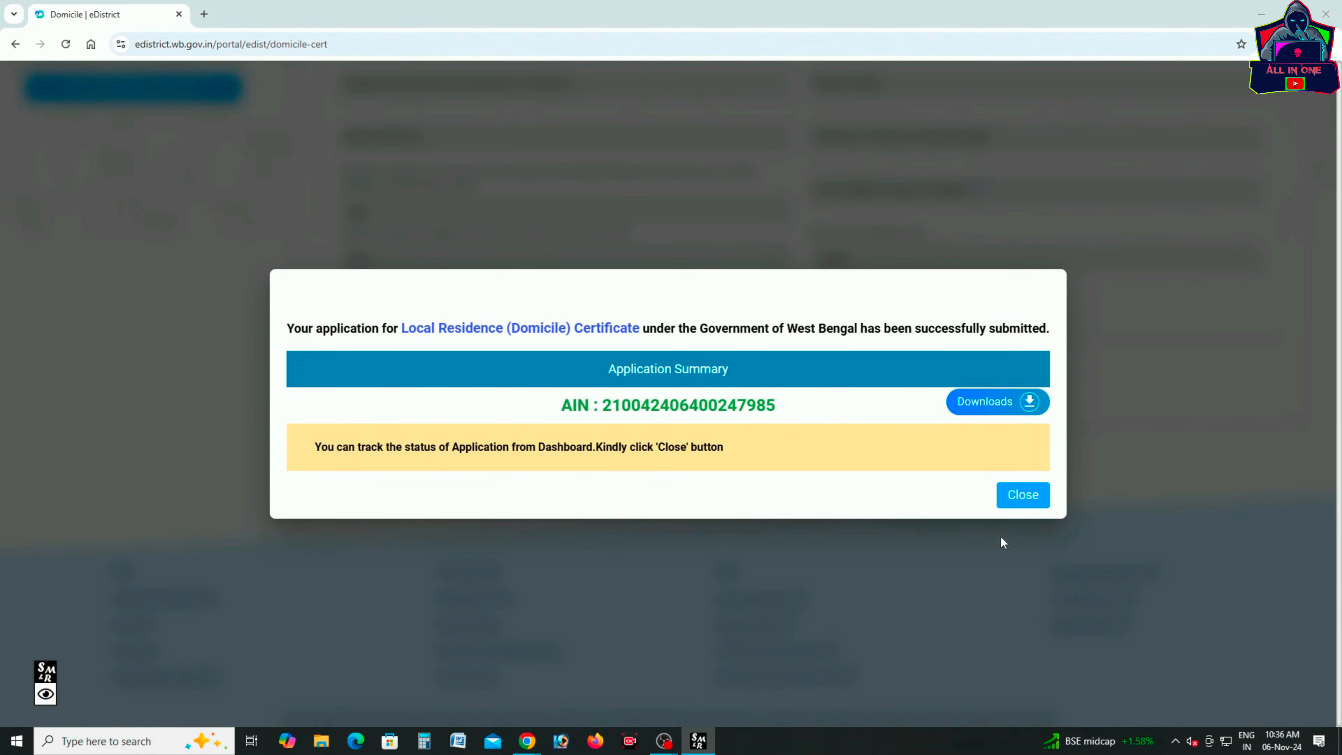
Step: Download the submission acknowledgement and close the Application Summary to return to the dashboard
{"action": "left_click", "coordinate": [1018, 406]}
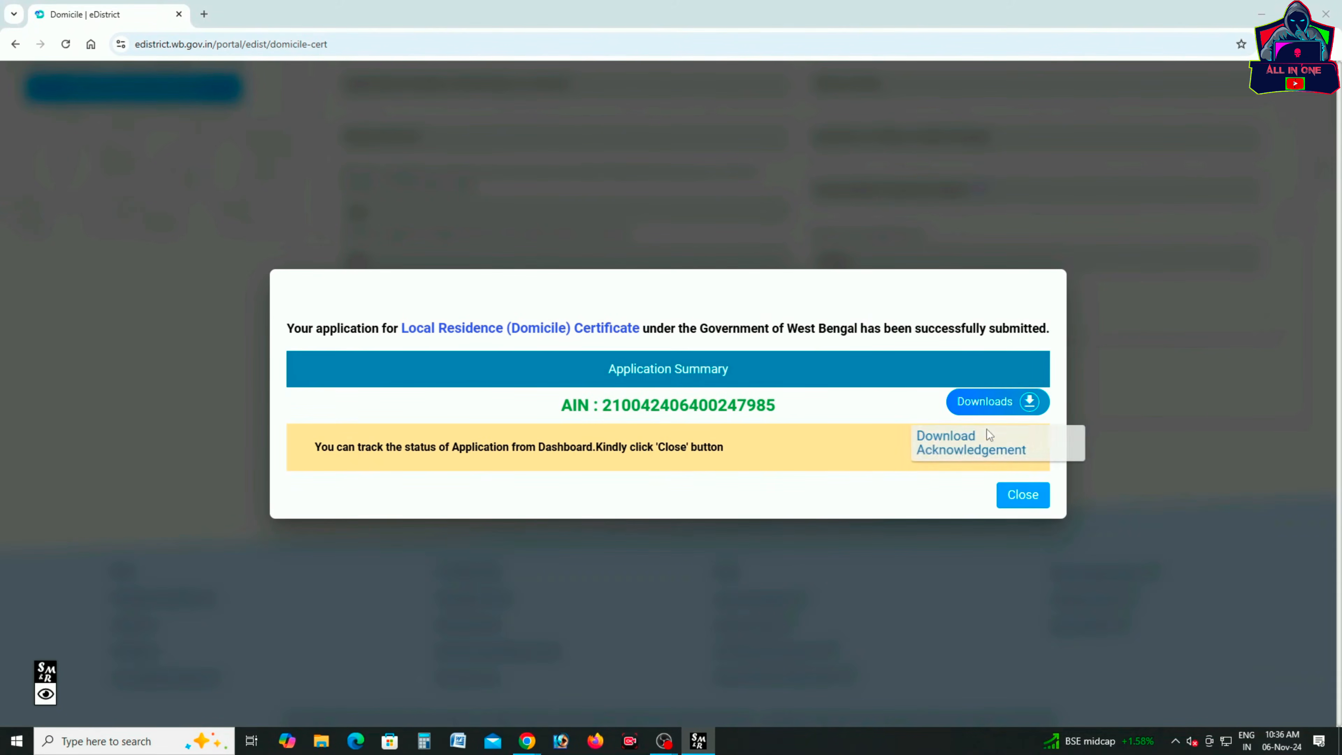
{"action": "left_click", "coordinate": [988, 433]}
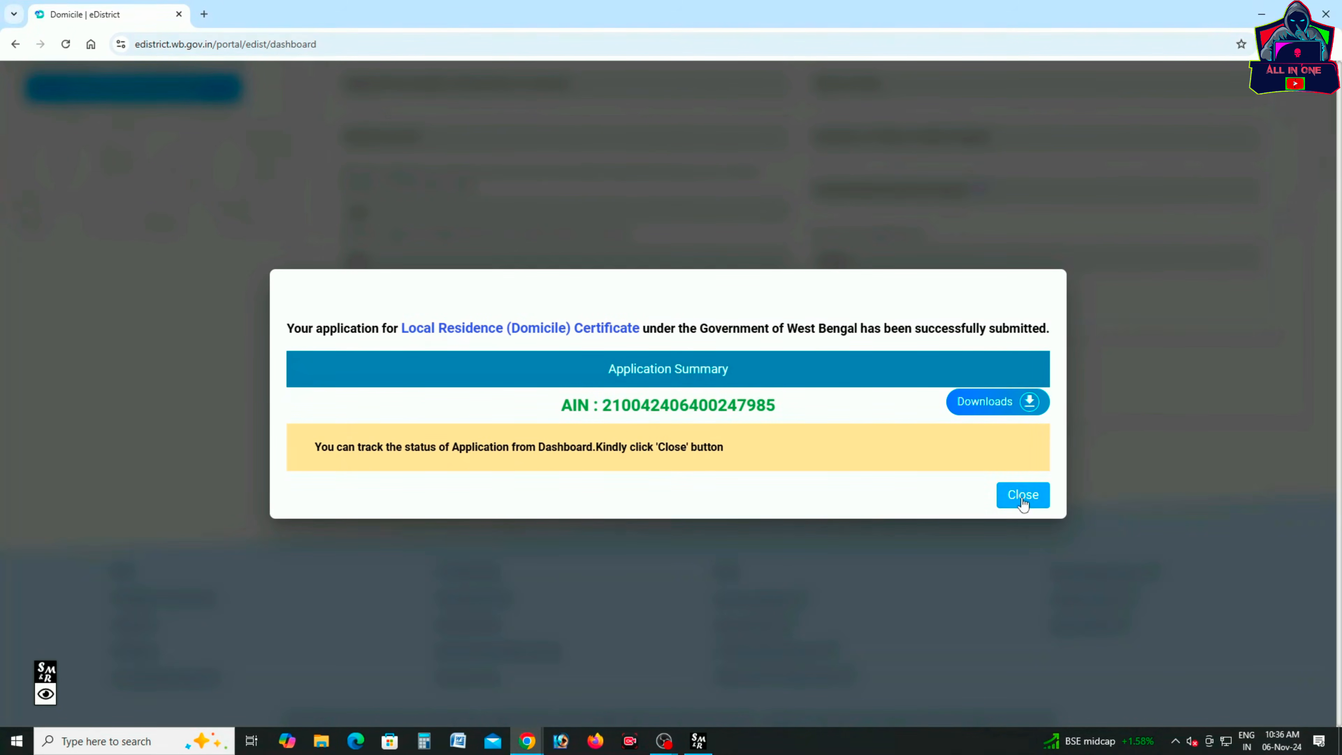
{"action": "left_click", "coordinate": [1022, 500]}
{"action": "scroll", "coordinate": [972, 560], "scroll_direction": "up", "scroll_amount": 3}
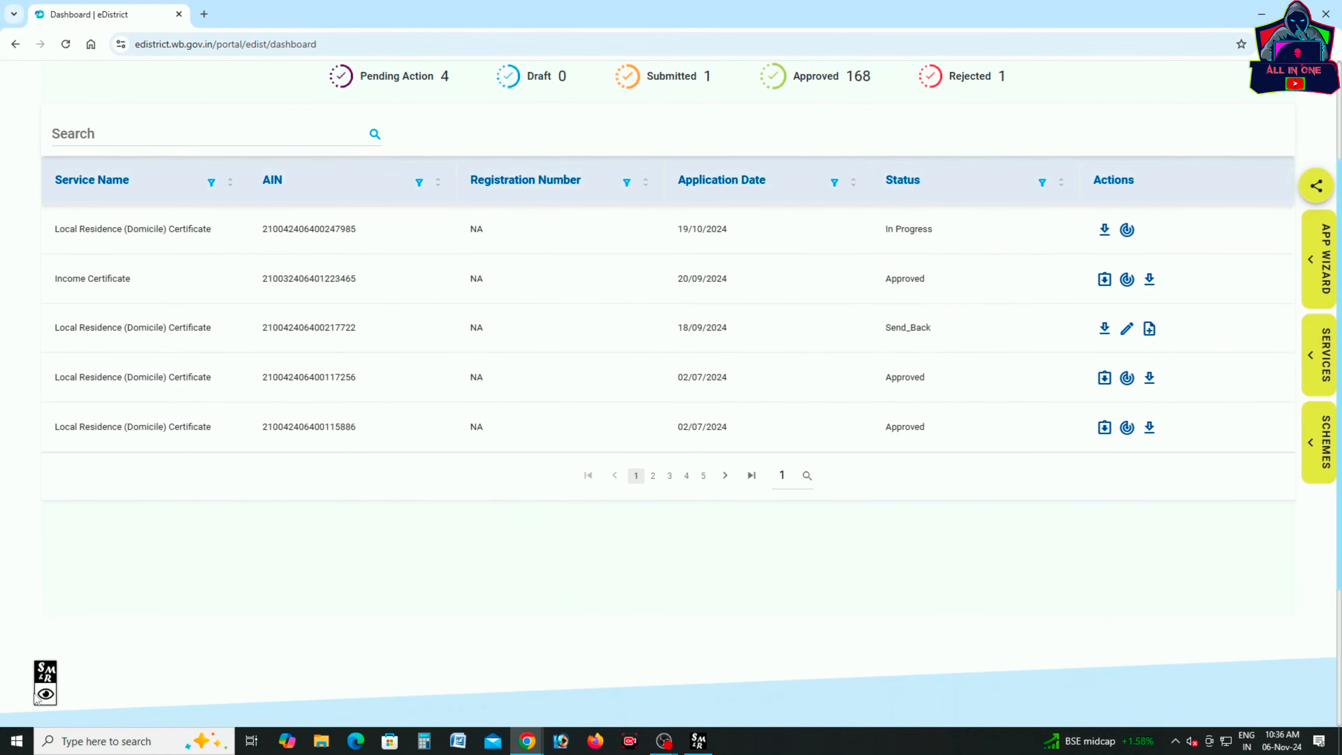
{"action": "left_click", "coordinate": [46, 693]}
{"action": "left_click", "coordinate": [180, 672]}
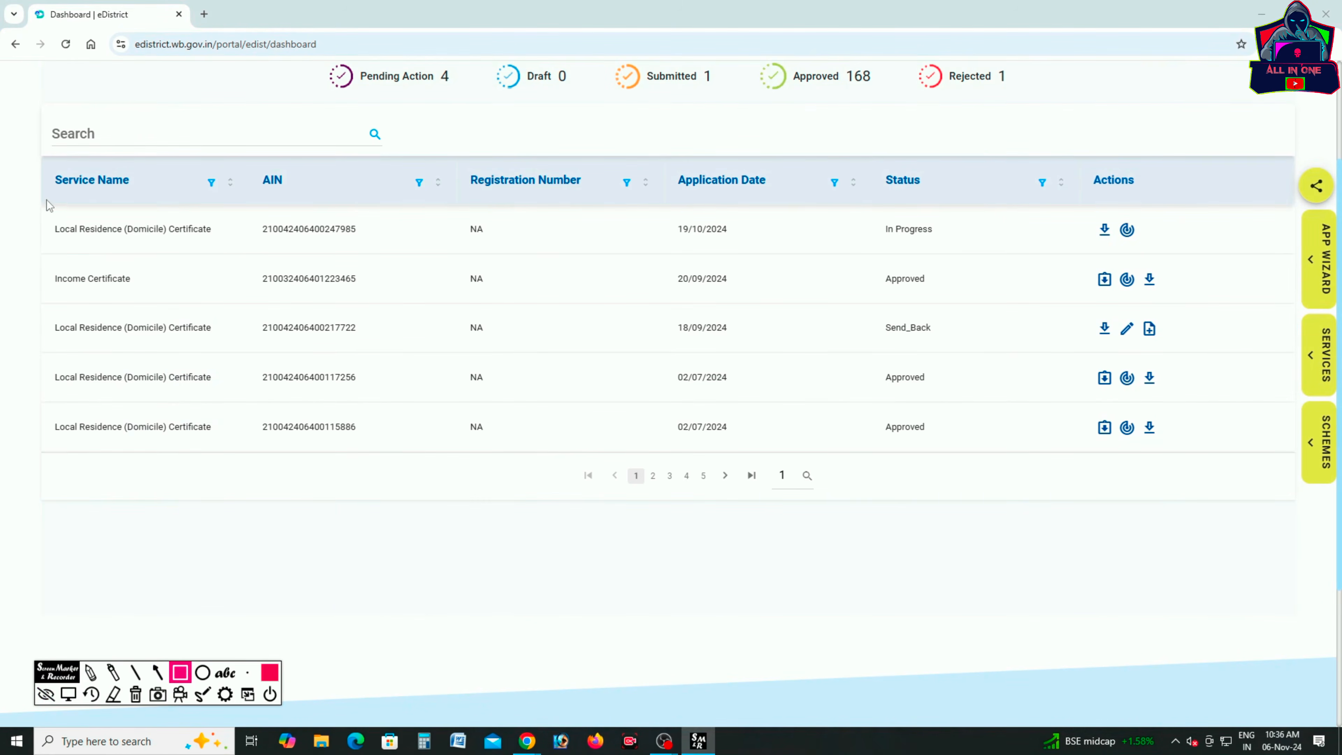
{"action": "mouse_move", "coordinate": [46, 200]}
{"action": "left_mouse_down"}
{"action": "mouse_move", "coordinate": [676, 258]}
{"action": "mouse_move", "coordinate": [1167, 264]}
{"action": "mouse_move", "coordinate": [1160, 252]}
{"action": "left_mouse_up"}
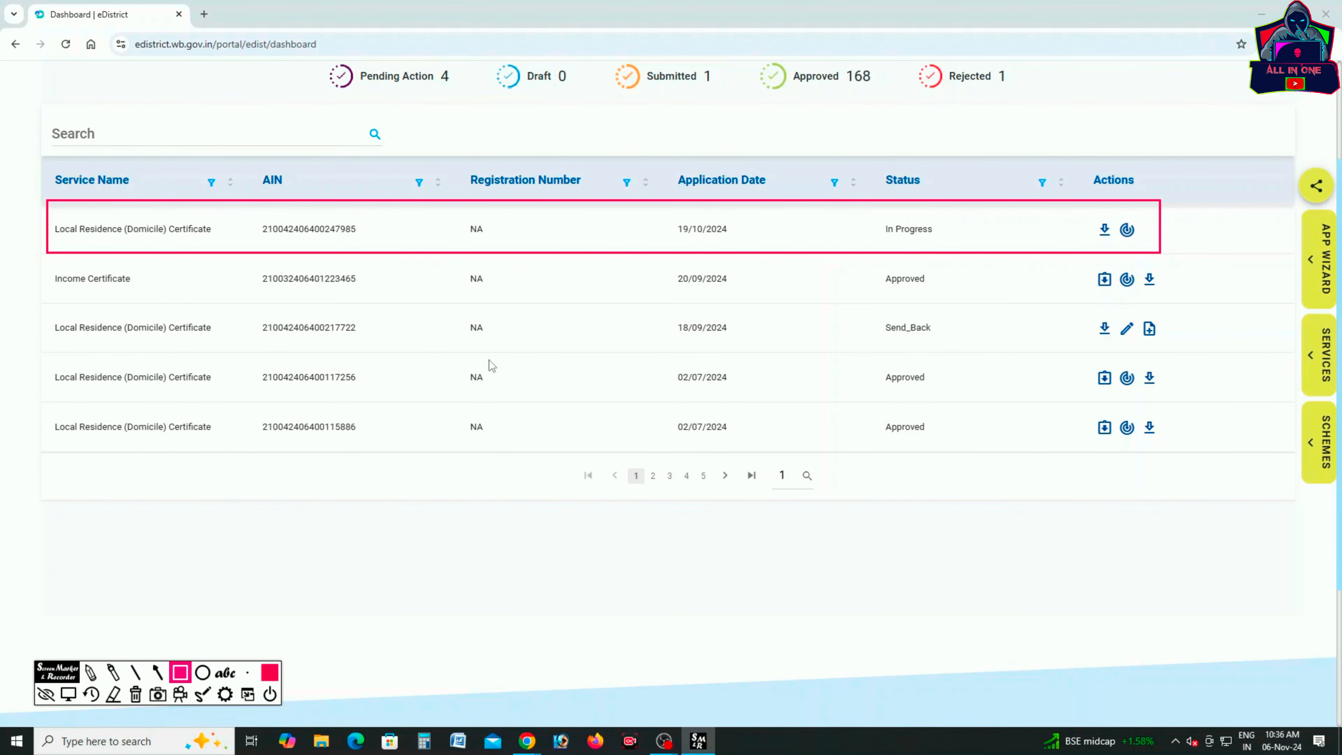
{"action": "left_click", "coordinate": [135, 695]}
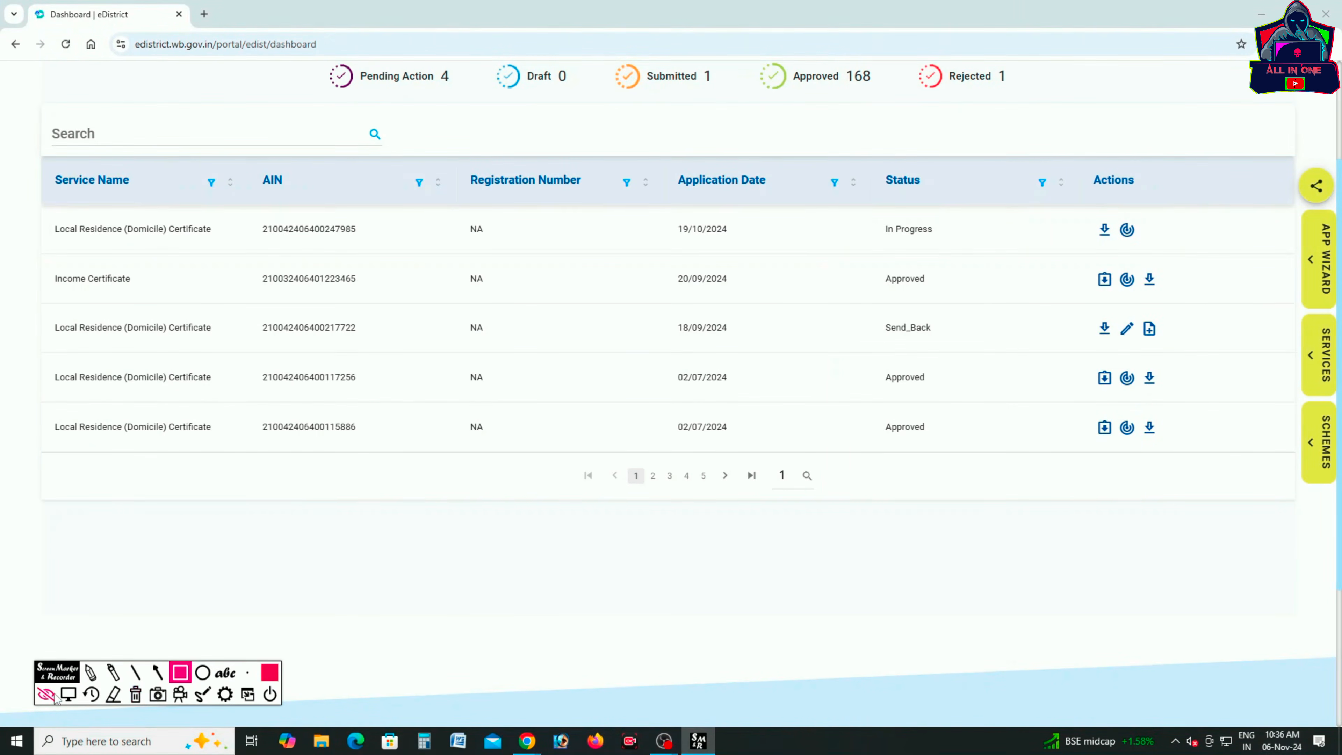
{"action": "left_click", "coordinate": [46, 693]}
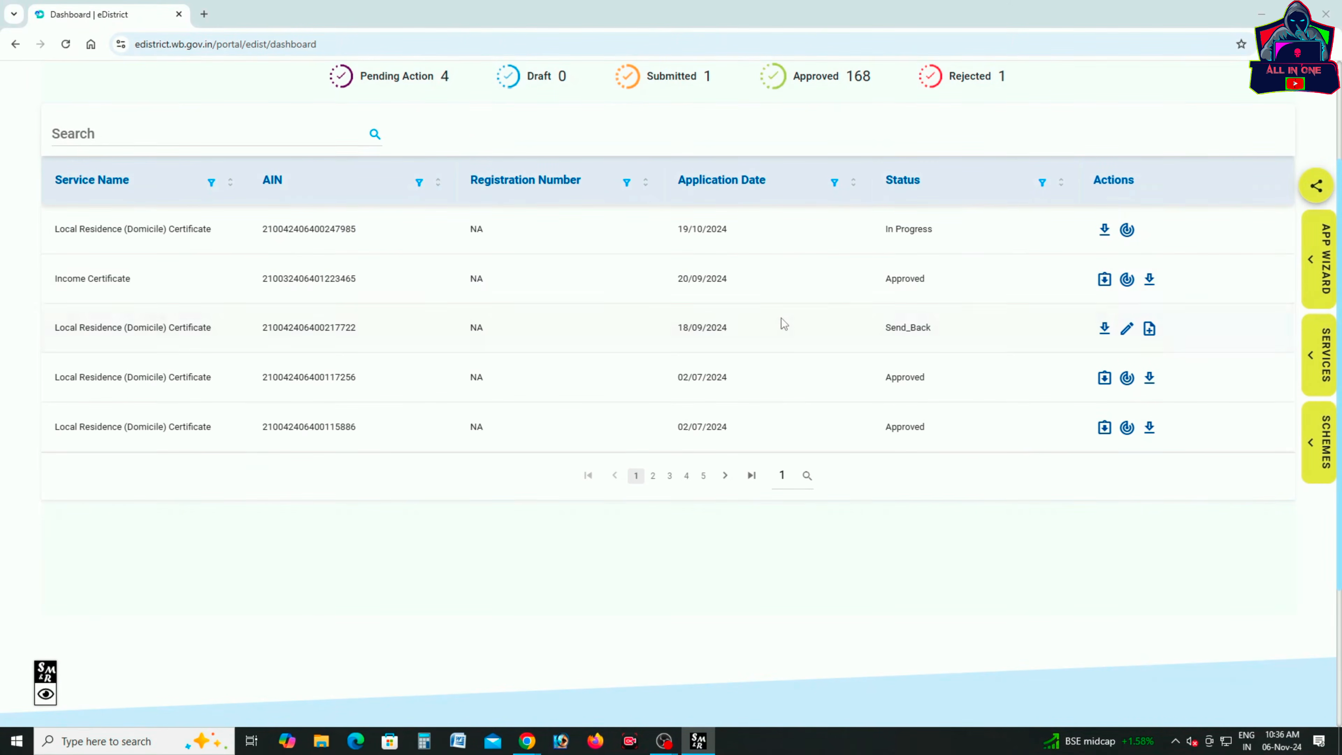
{"action": "scroll", "coordinate": [814, 365], "scroll_direction": "up", "scroll_amount": 3}
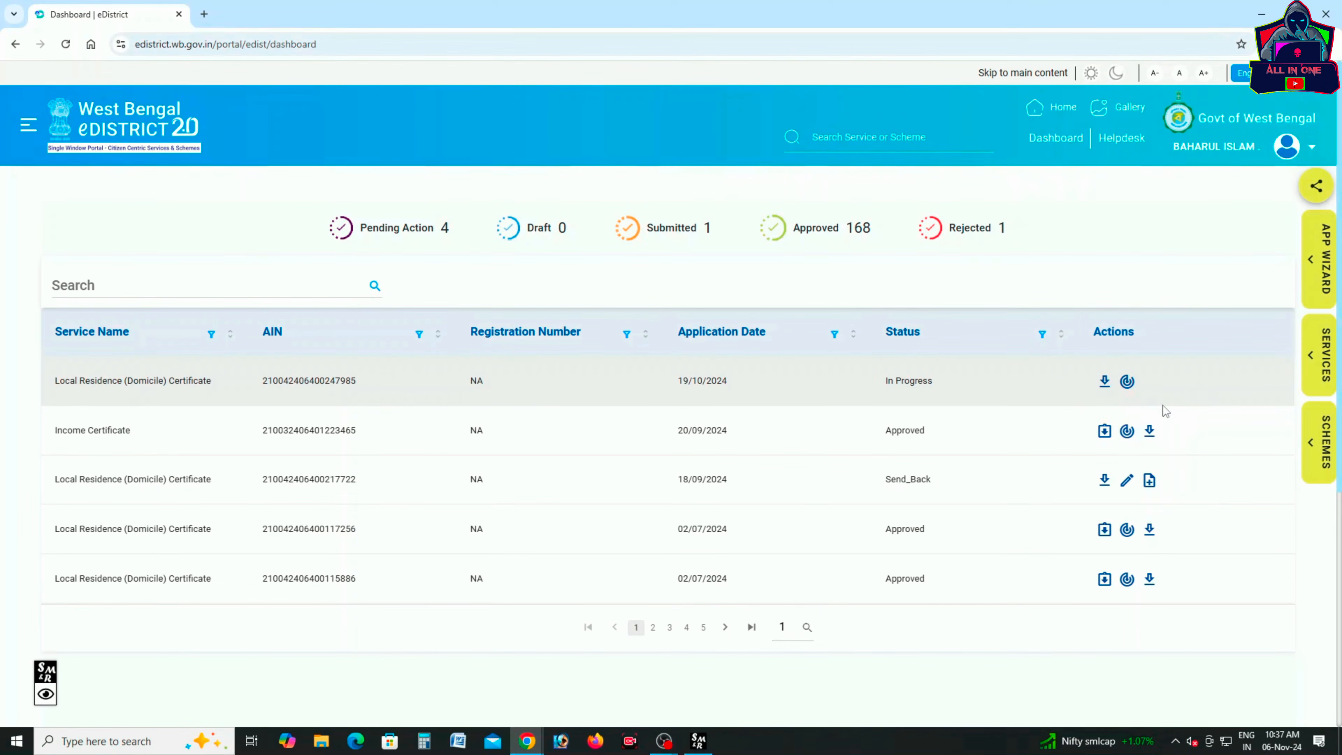
Step: Review the Track Case Status timeline of the In Progress domicile application
{"action": "left_click", "coordinate": [1127, 381]}
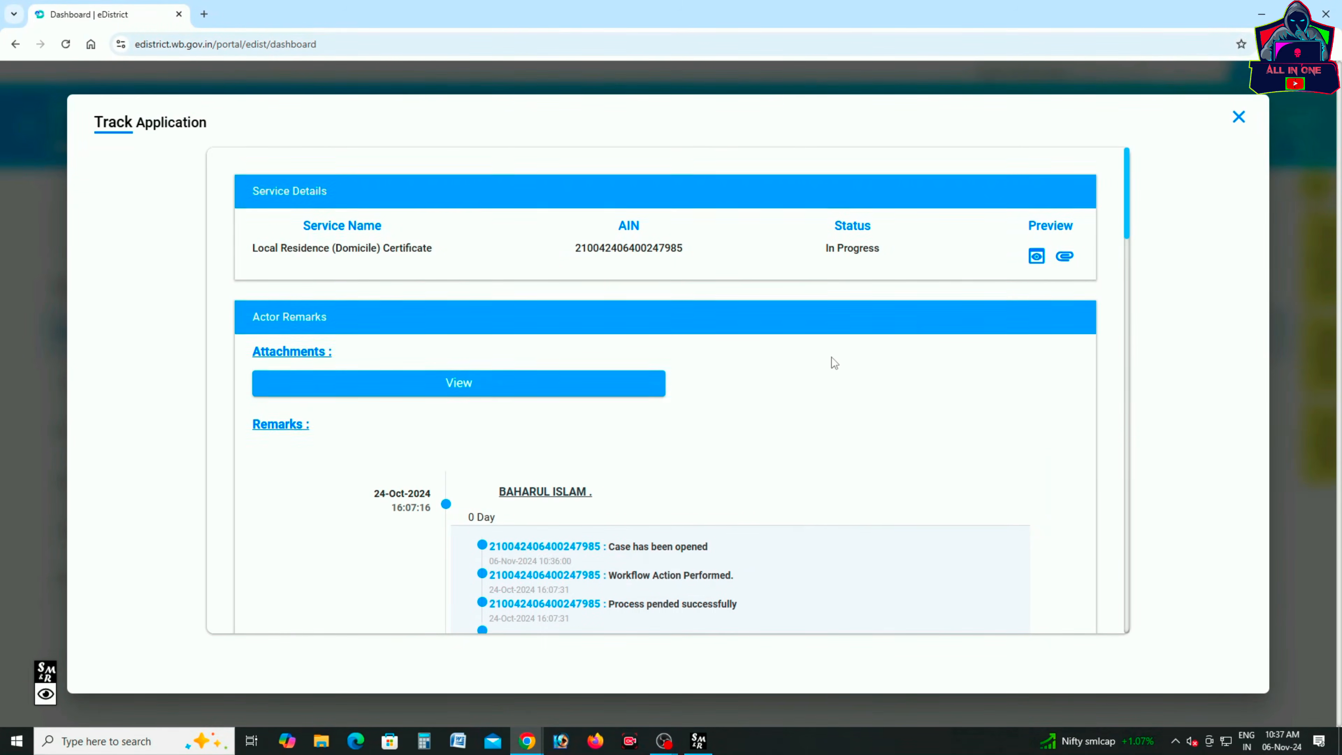
{"action": "scroll", "coordinate": [831, 356], "scroll_direction": "down", "scroll_amount": 2}
{"action": "scroll", "coordinate": [832, 357], "scroll_direction": "down", "scroll_amount": 3}
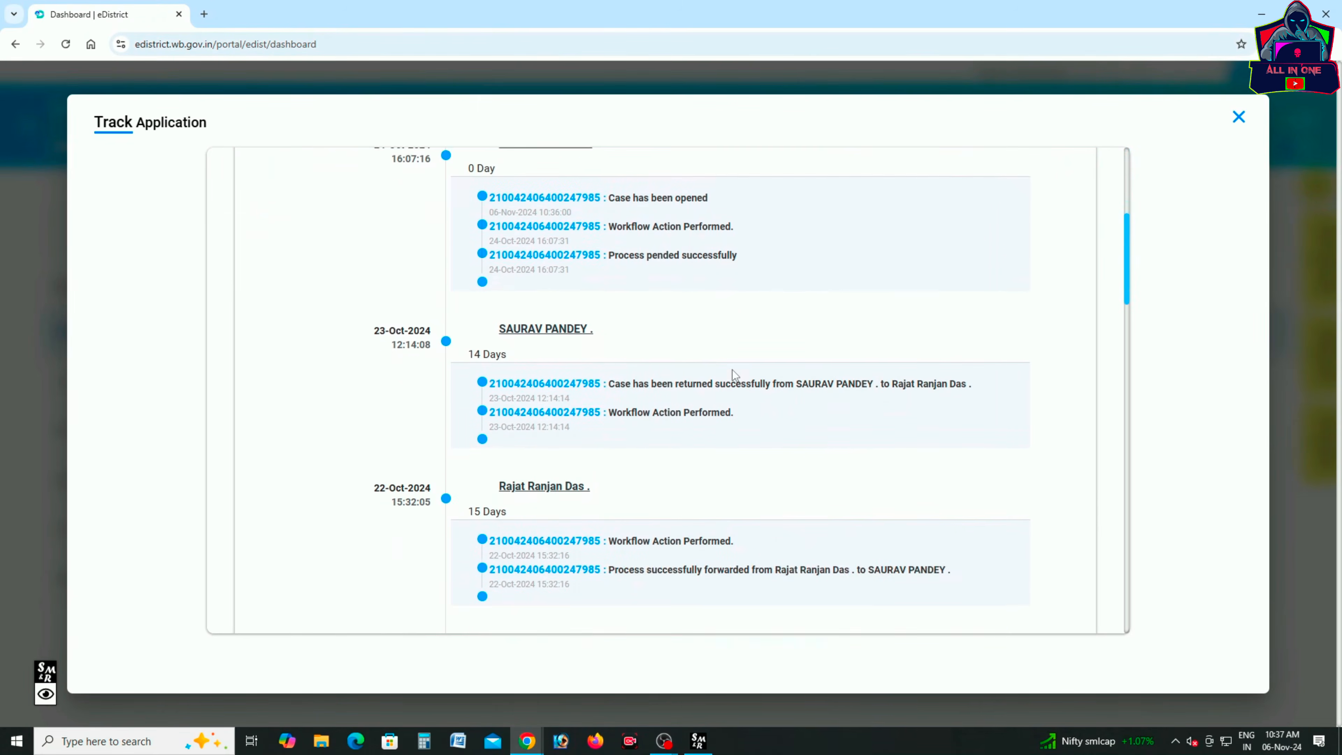
{"action": "scroll", "coordinate": [732, 373], "scroll_direction": "down", "scroll_amount": 4}
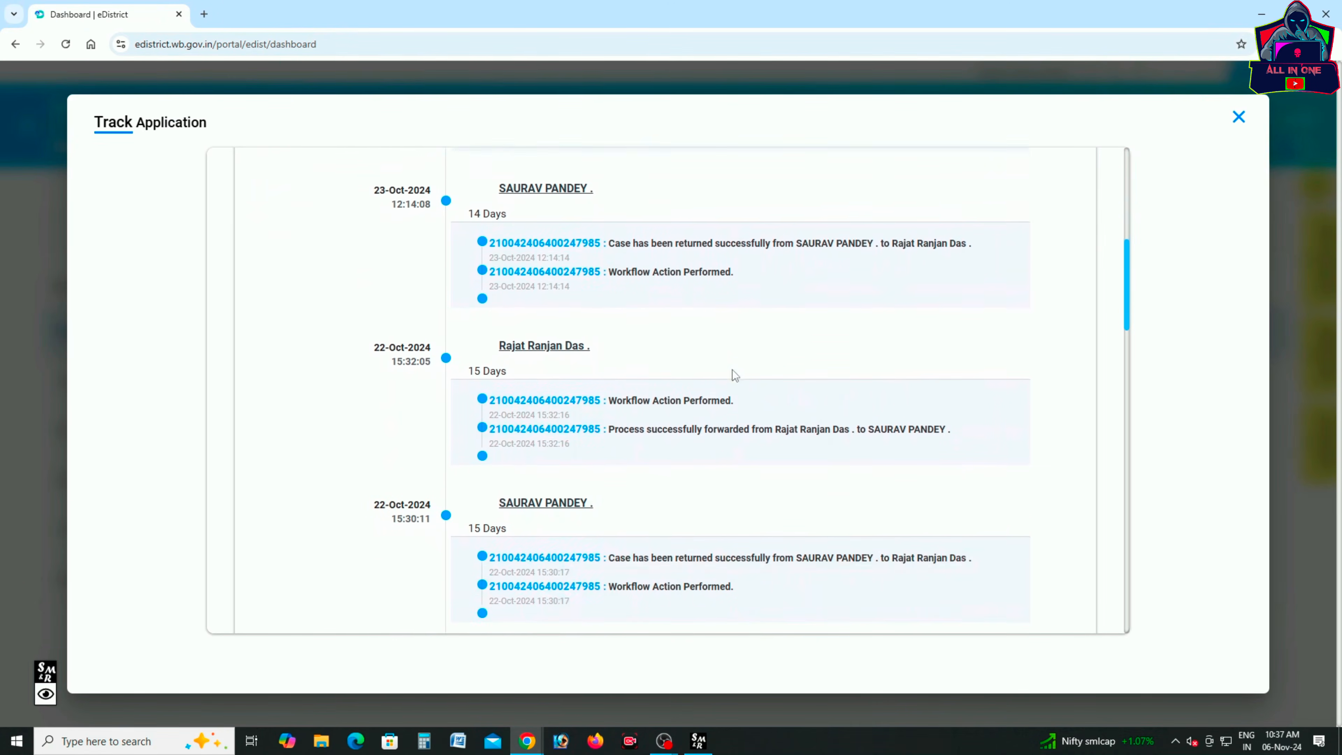
{"action": "scroll", "coordinate": [732, 370], "scroll_direction": "down", "scroll_amount": 12}
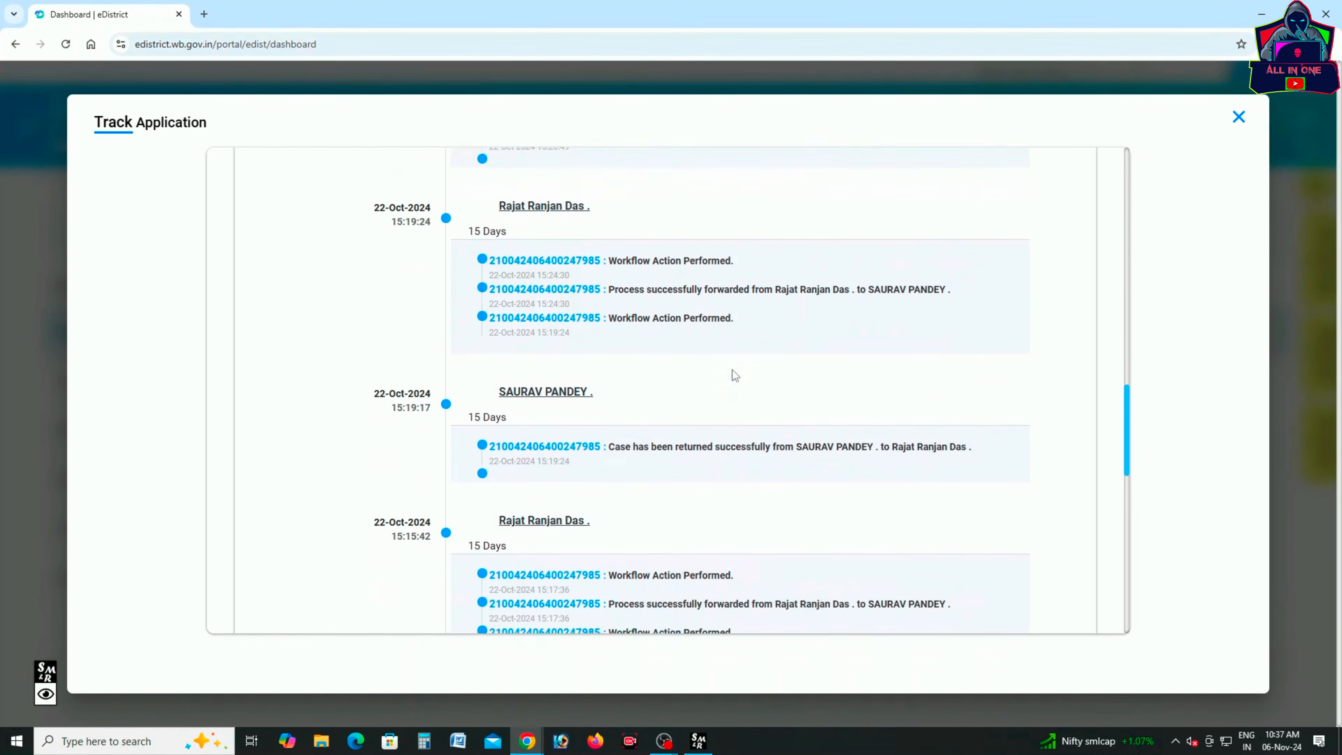
{"action": "scroll", "coordinate": [734, 374], "scroll_direction": "down", "scroll_amount": 1}
{"action": "scroll", "coordinate": [729, 370], "scroll_direction": "down", "scroll_amount": 5}
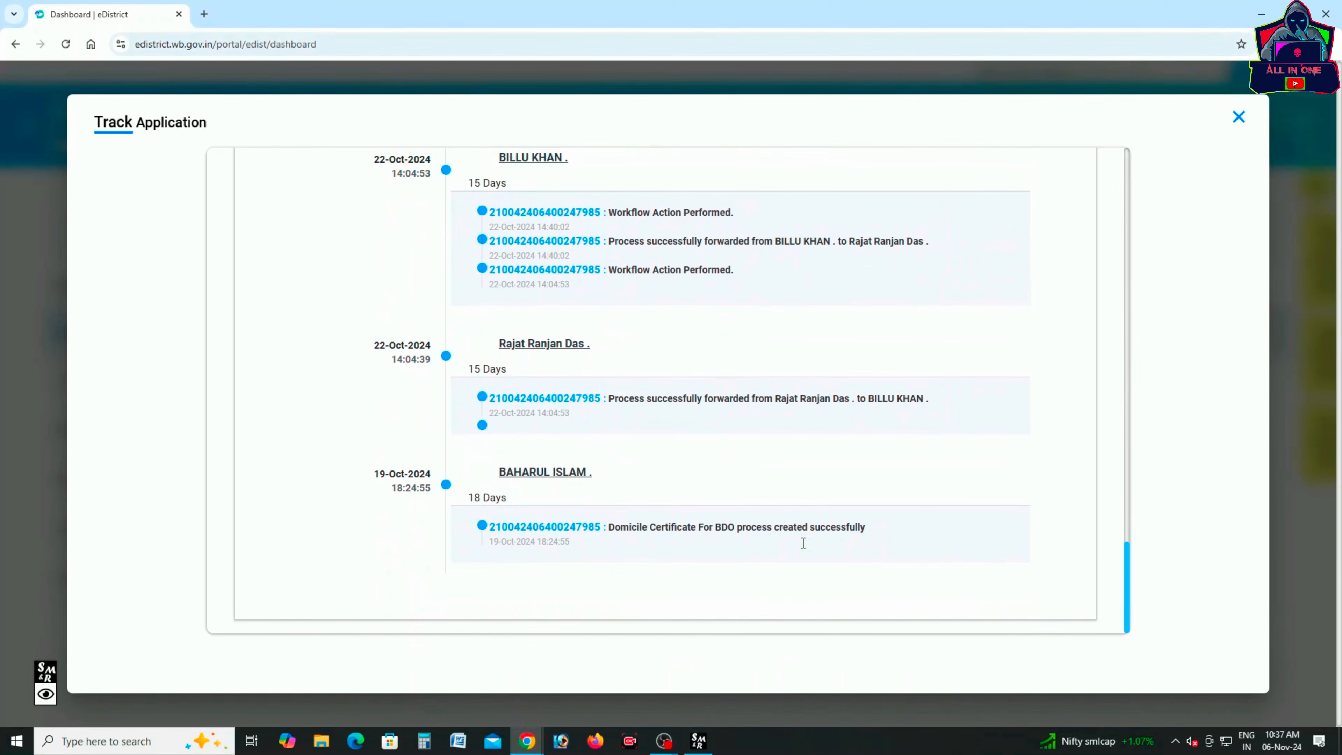
{"action": "scroll", "coordinate": [696, 505], "scroll_direction": "up", "scroll_amount": 4}
{"action": "scroll", "coordinate": [695, 500], "scroll_direction": "up", "scroll_amount": 10}
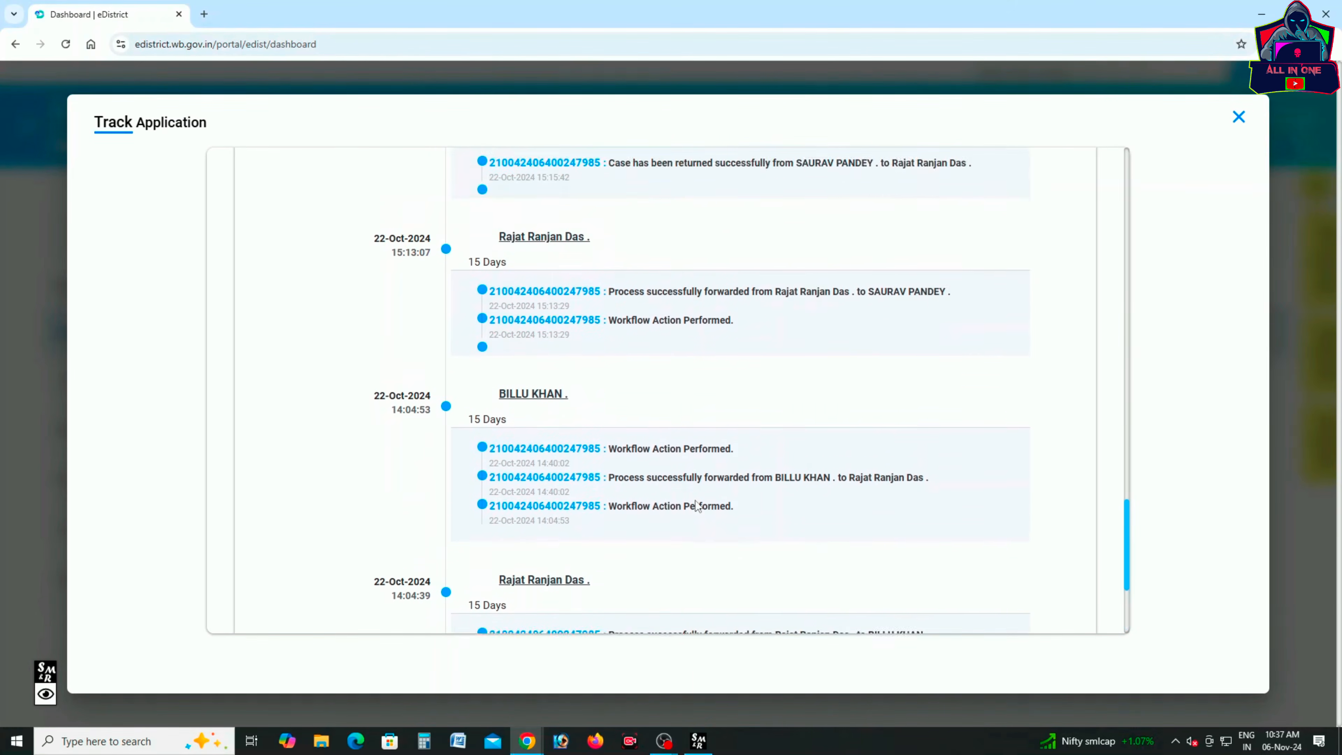
{"action": "scroll", "coordinate": [658, 440], "scroll_direction": "up", "scroll_amount": 10}
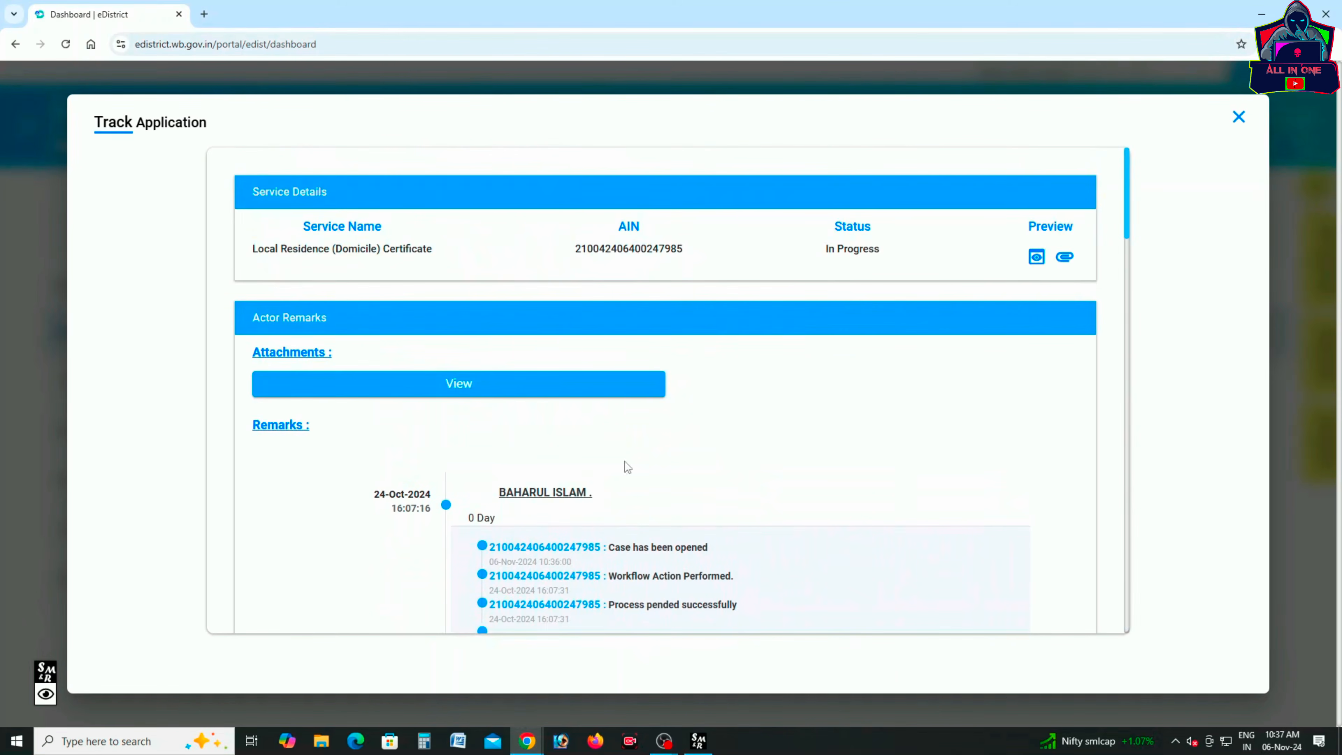
Step: Close the tracking history and log out from the account menu
{"action": "left_click", "coordinate": [1238, 116]}
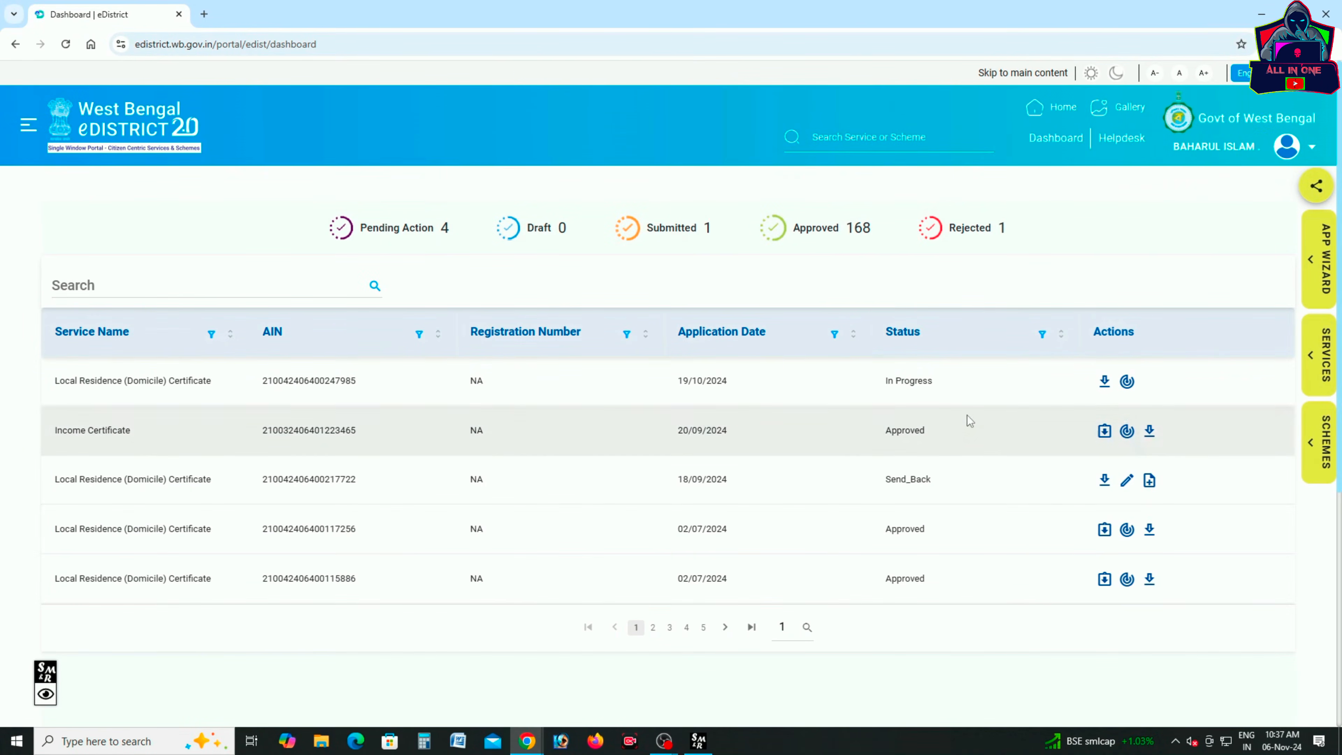
{"action": "left_click", "coordinate": [1306, 150]}
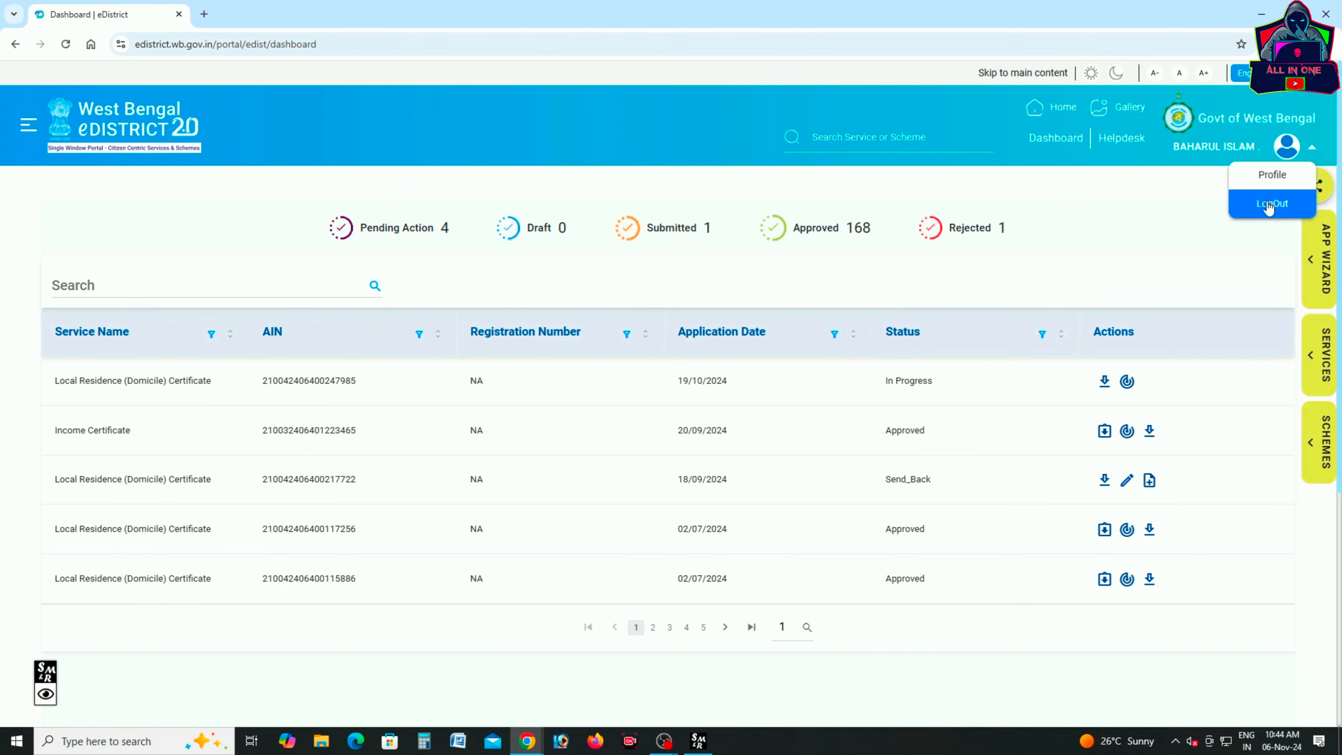
{"action": "left_click", "coordinate": [1269, 205]}
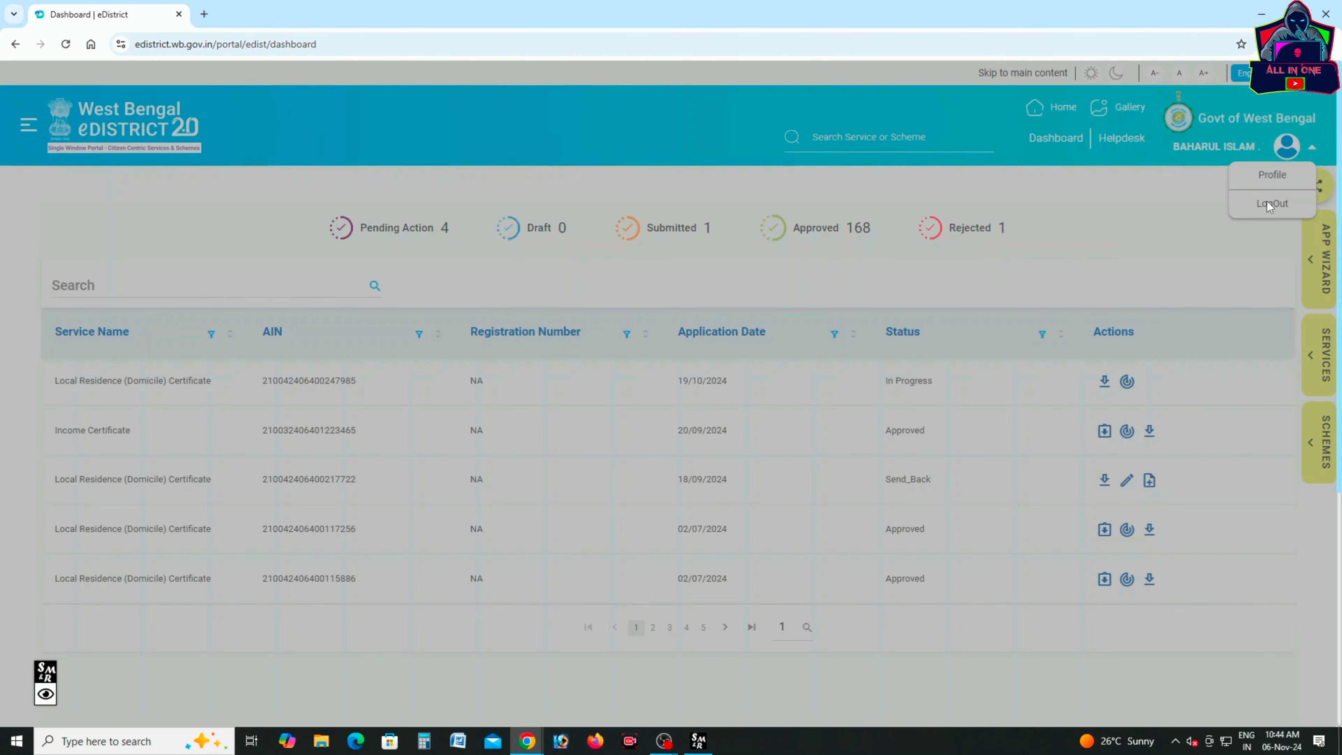